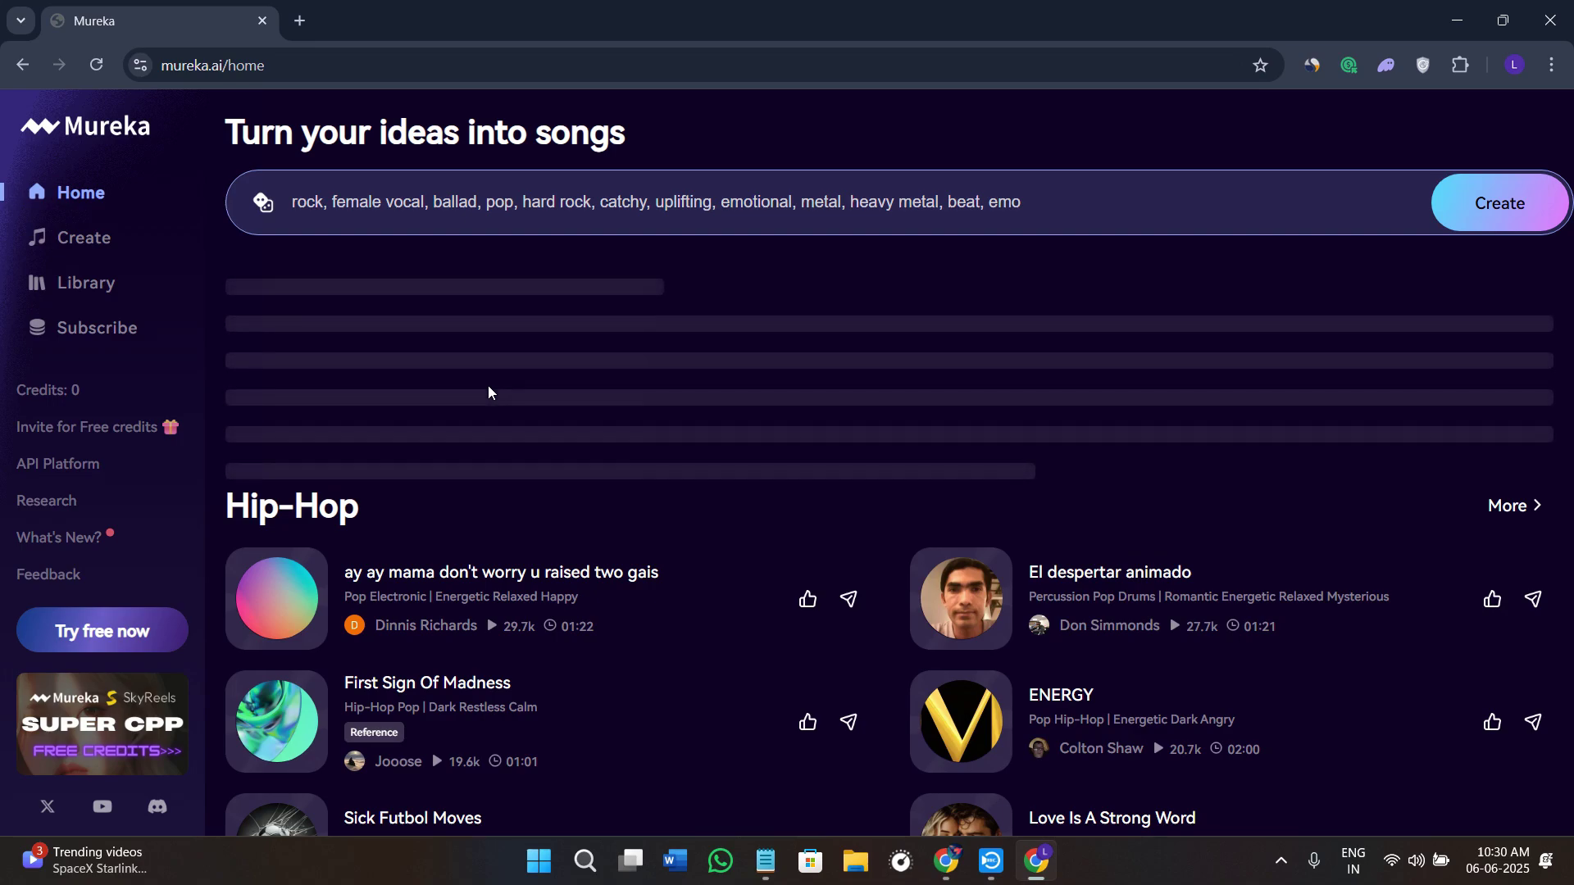
Look through the Hip-Hop, Pop and R&B songs on the home page and highlight the site's full address.
{"action": "scroll", "coordinate": [495, 500], "scroll_direction": "down", "scroll_amount": 4}
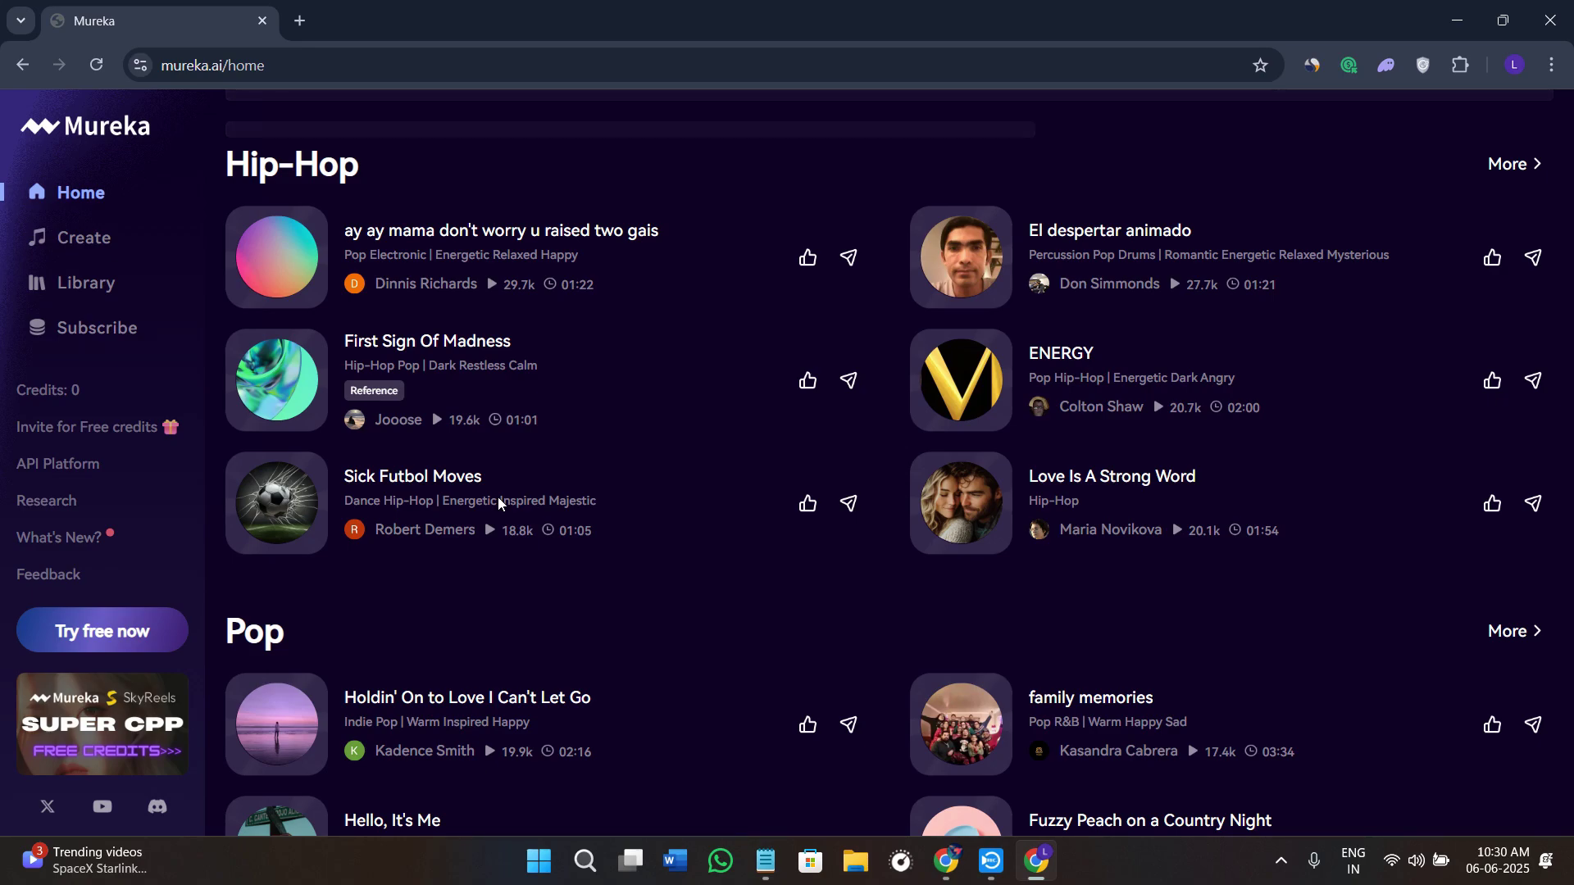
{"action": "scroll", "coordinate": [498, 503], "scroll_direction": "down", "scroll_amount": 4}
{"action": "scroll", "coordinate": [500, 510], "scroll_direction": "down", "scroll_amount": 2}
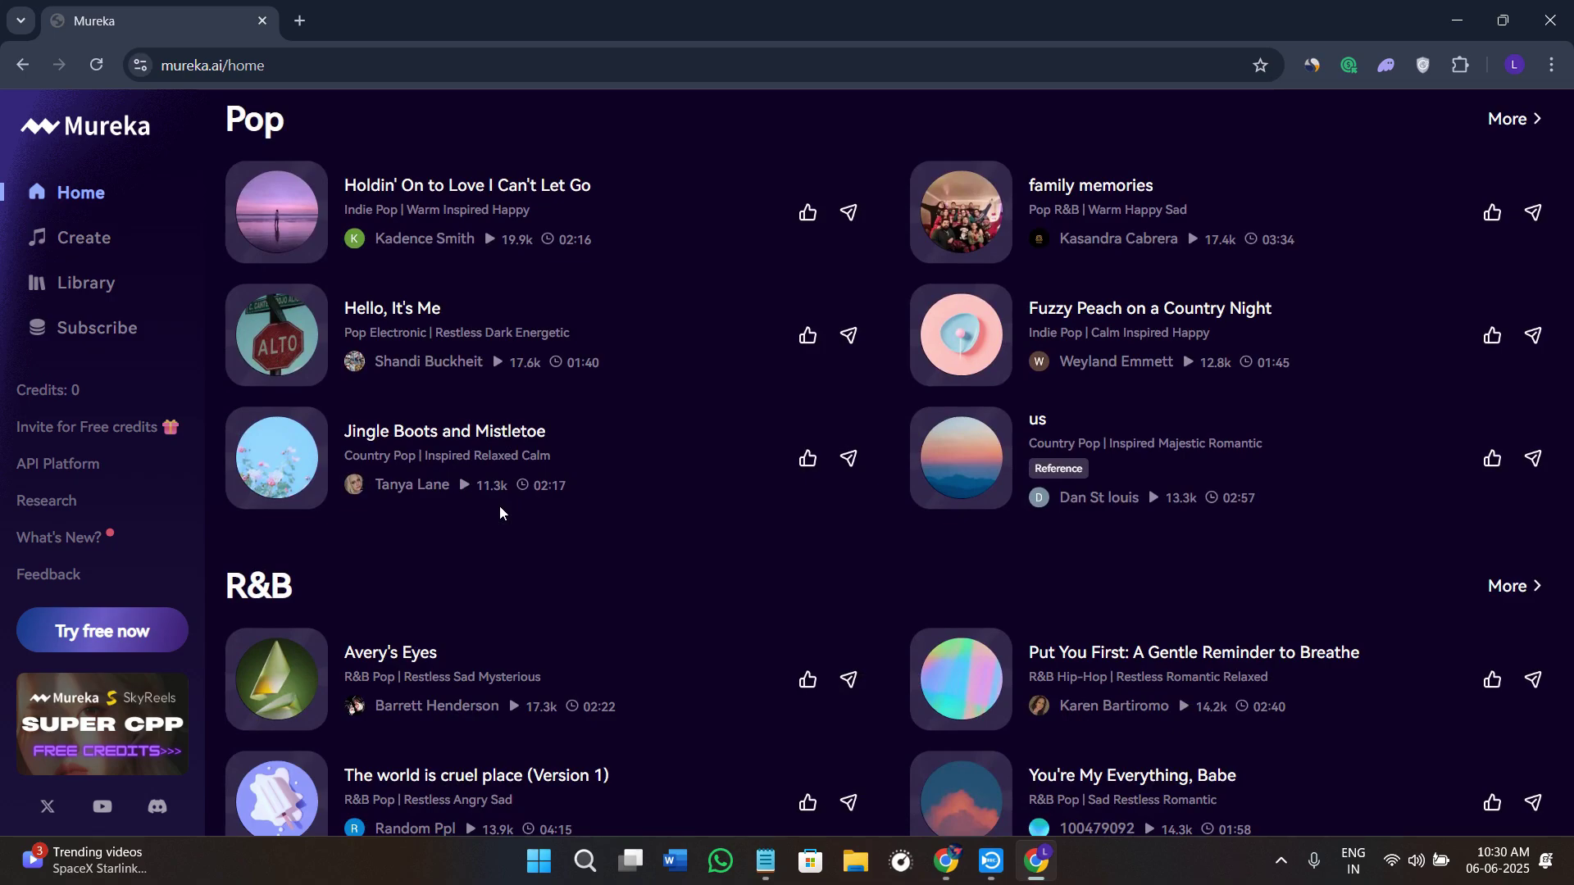
{"action": "left_click", "coordinate": [327, 64]}
{"action": "left_click", "coordinate": [327, 63]}
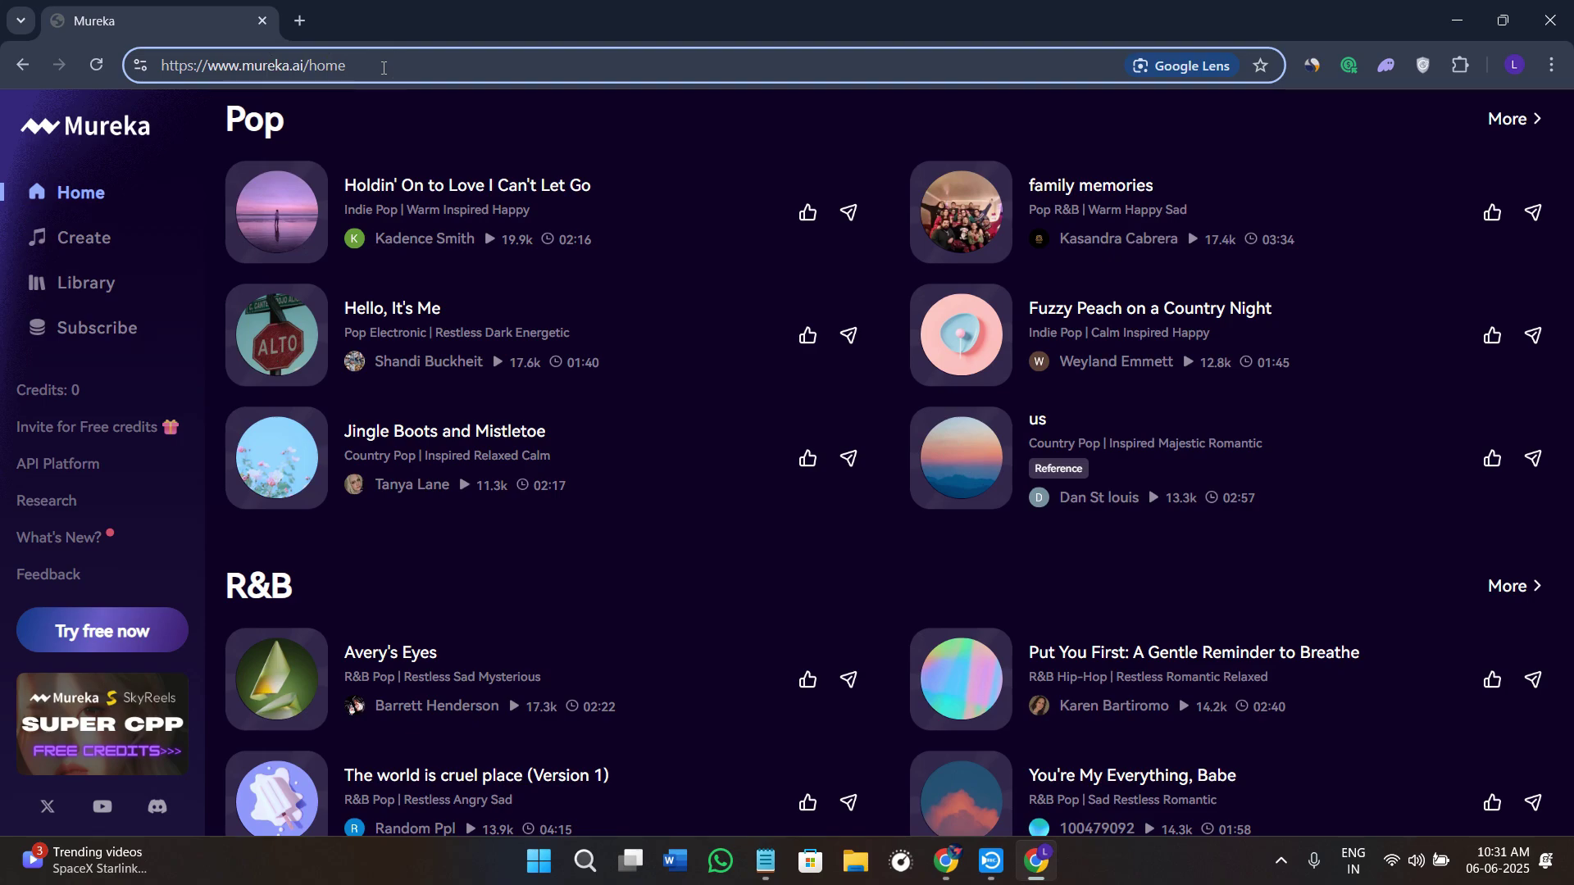
{"action": "left_click_drag", "start_coordinate": [243, 68], "coordinate": [322, 74]}
{"action": "left_click_drag", "start_coordinate": [393, 69], "coordinate": [133, 67]}
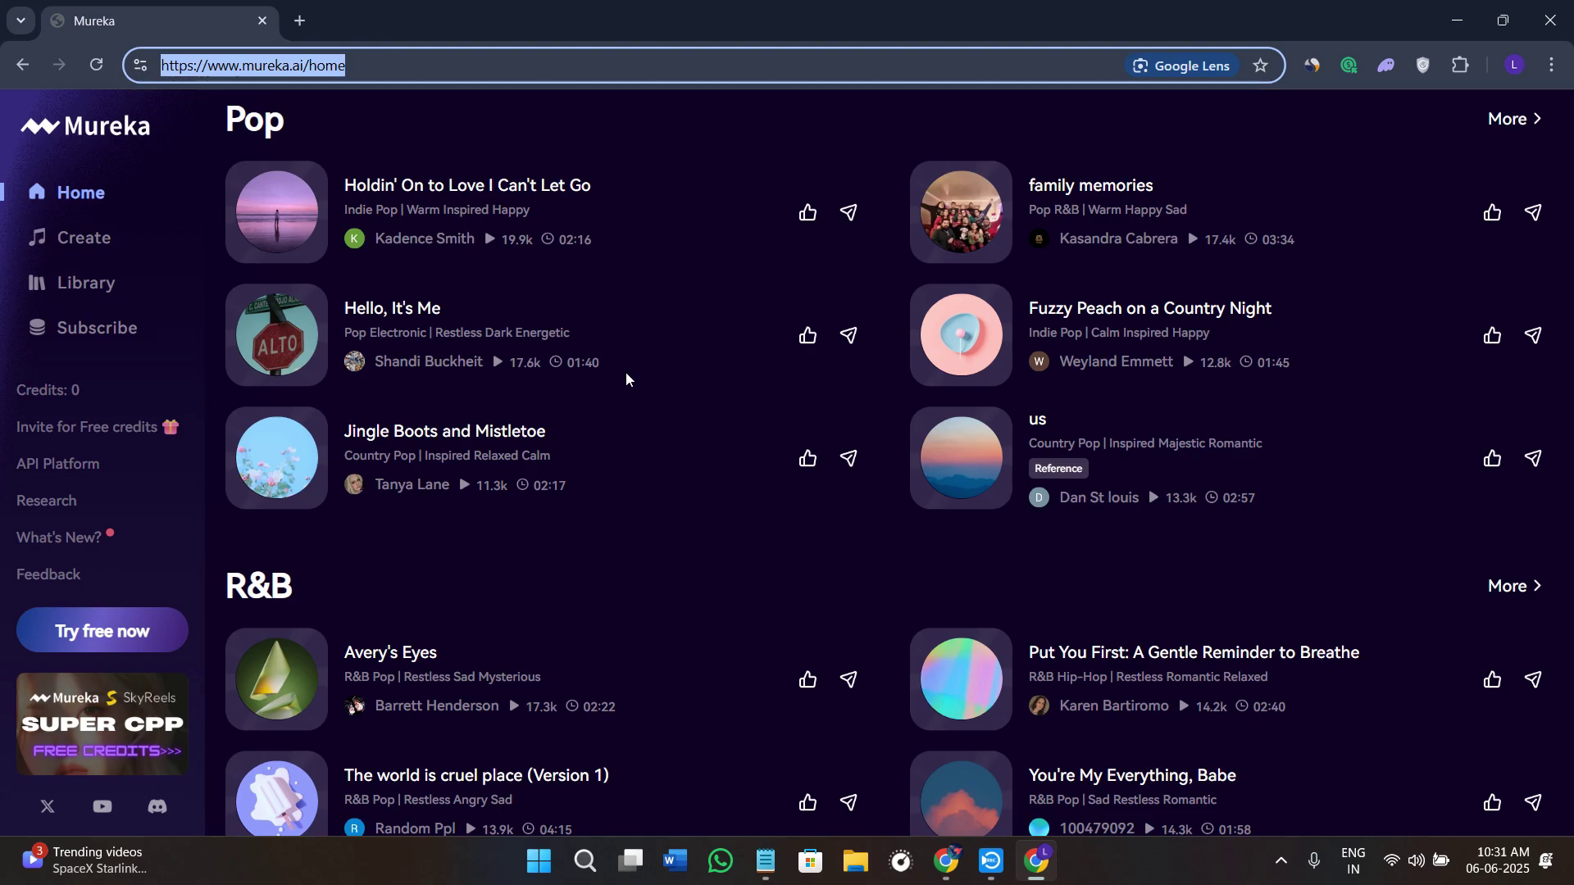
{"action": "scroll", "coordinate": [626, 375], "scroll_direction": "up", "scroll_amount": 8}
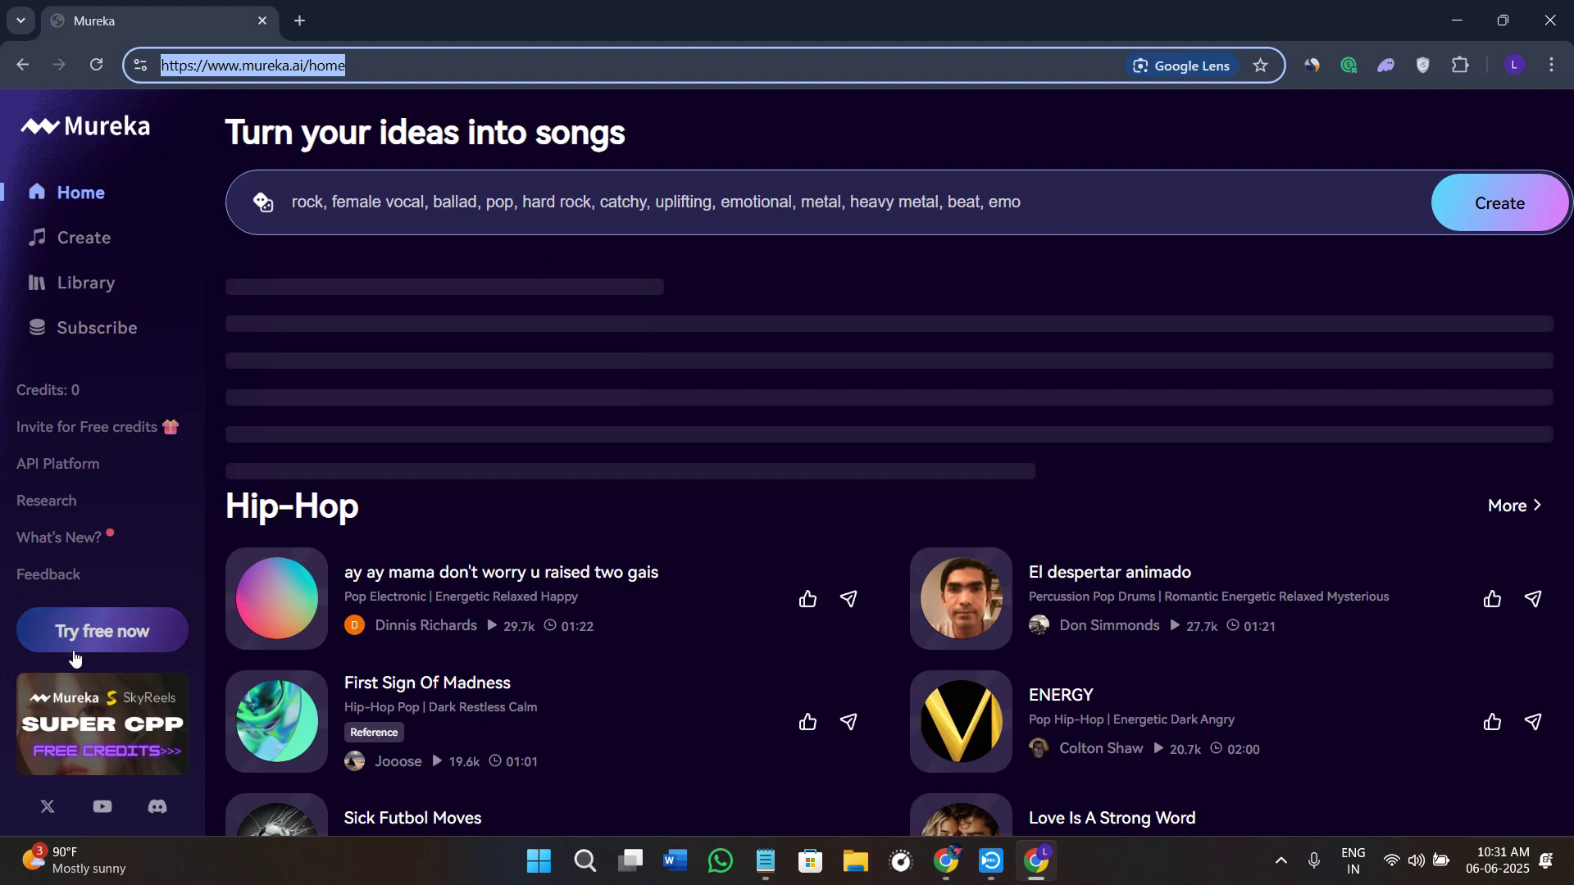
Sign in to Mureka with the existing Google account and approve the sign-in request.
{"action": "left_click", "coordinate": [96, 640]}
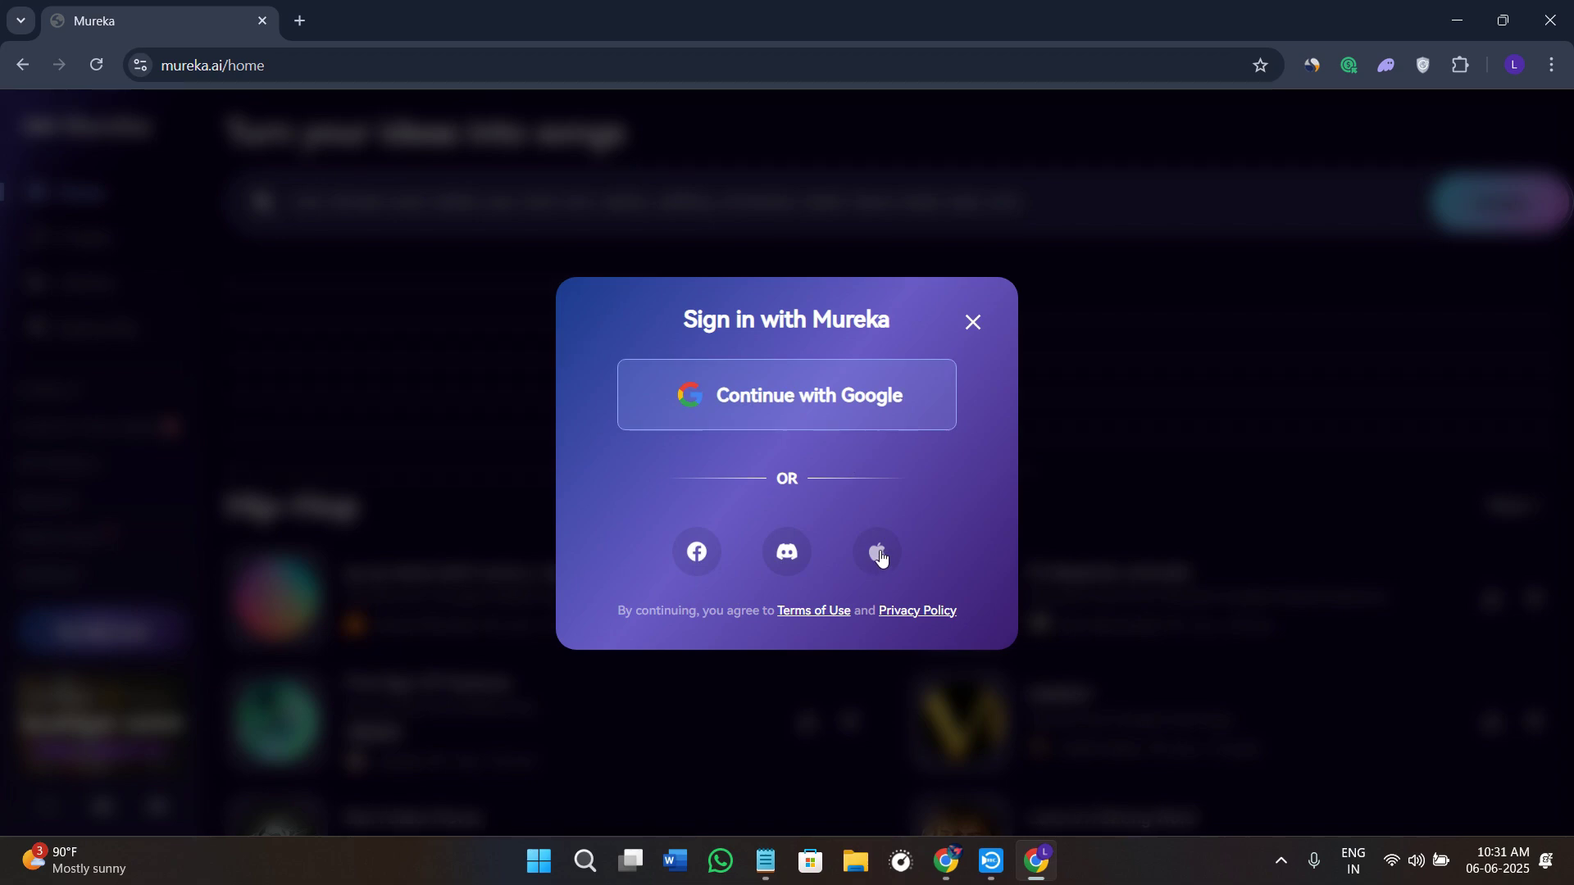
{"action": "left_click", "coordinate": [725, 400]}
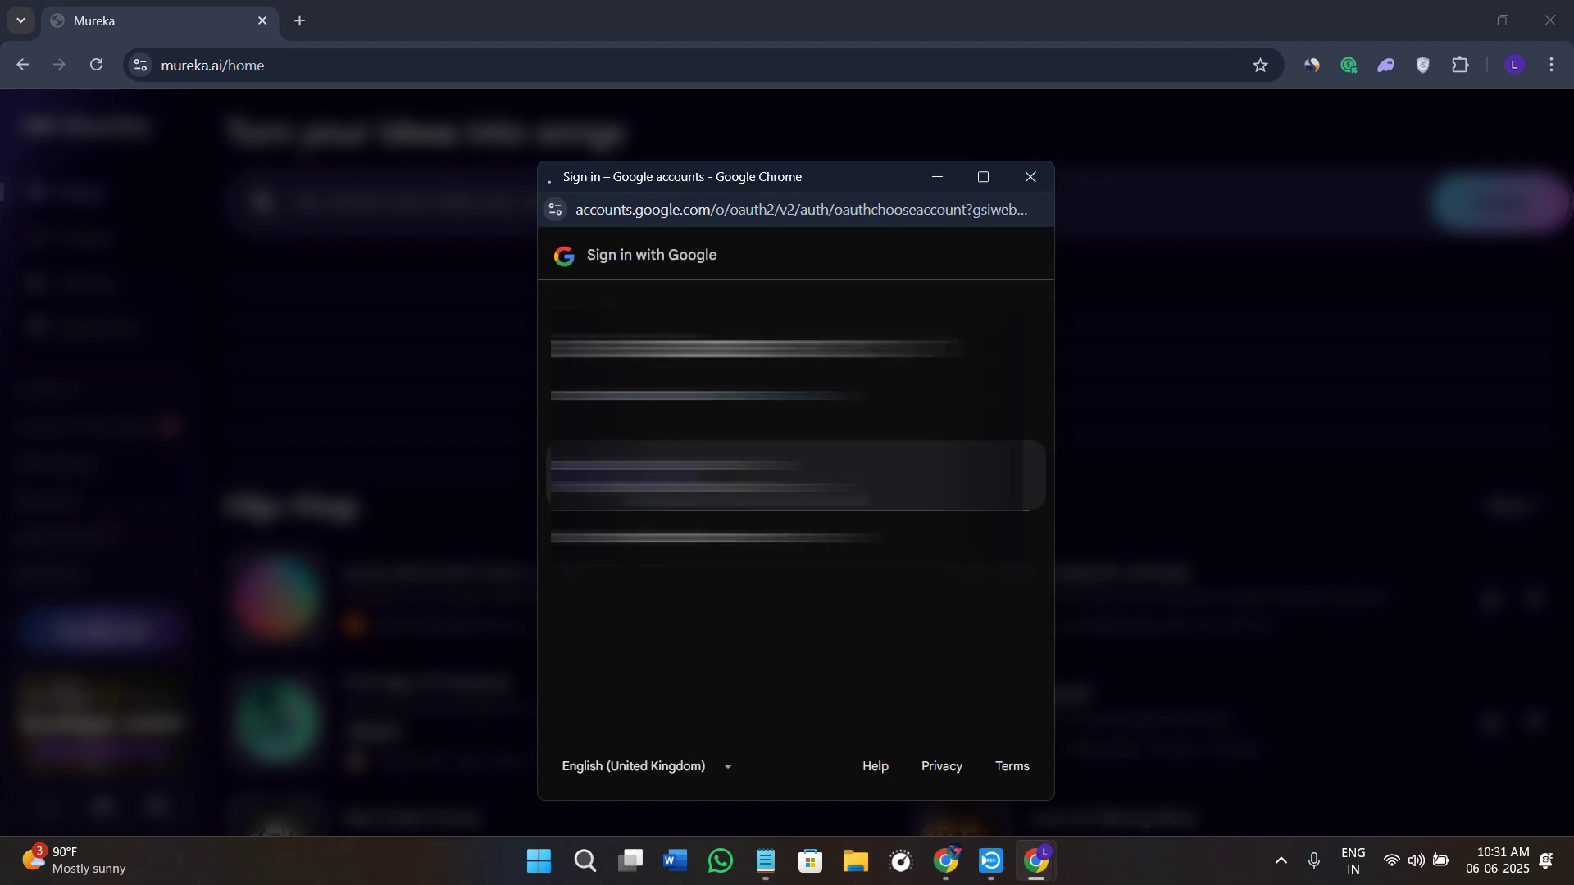
{"action": "left_click", "coordinate": [760, 482]}
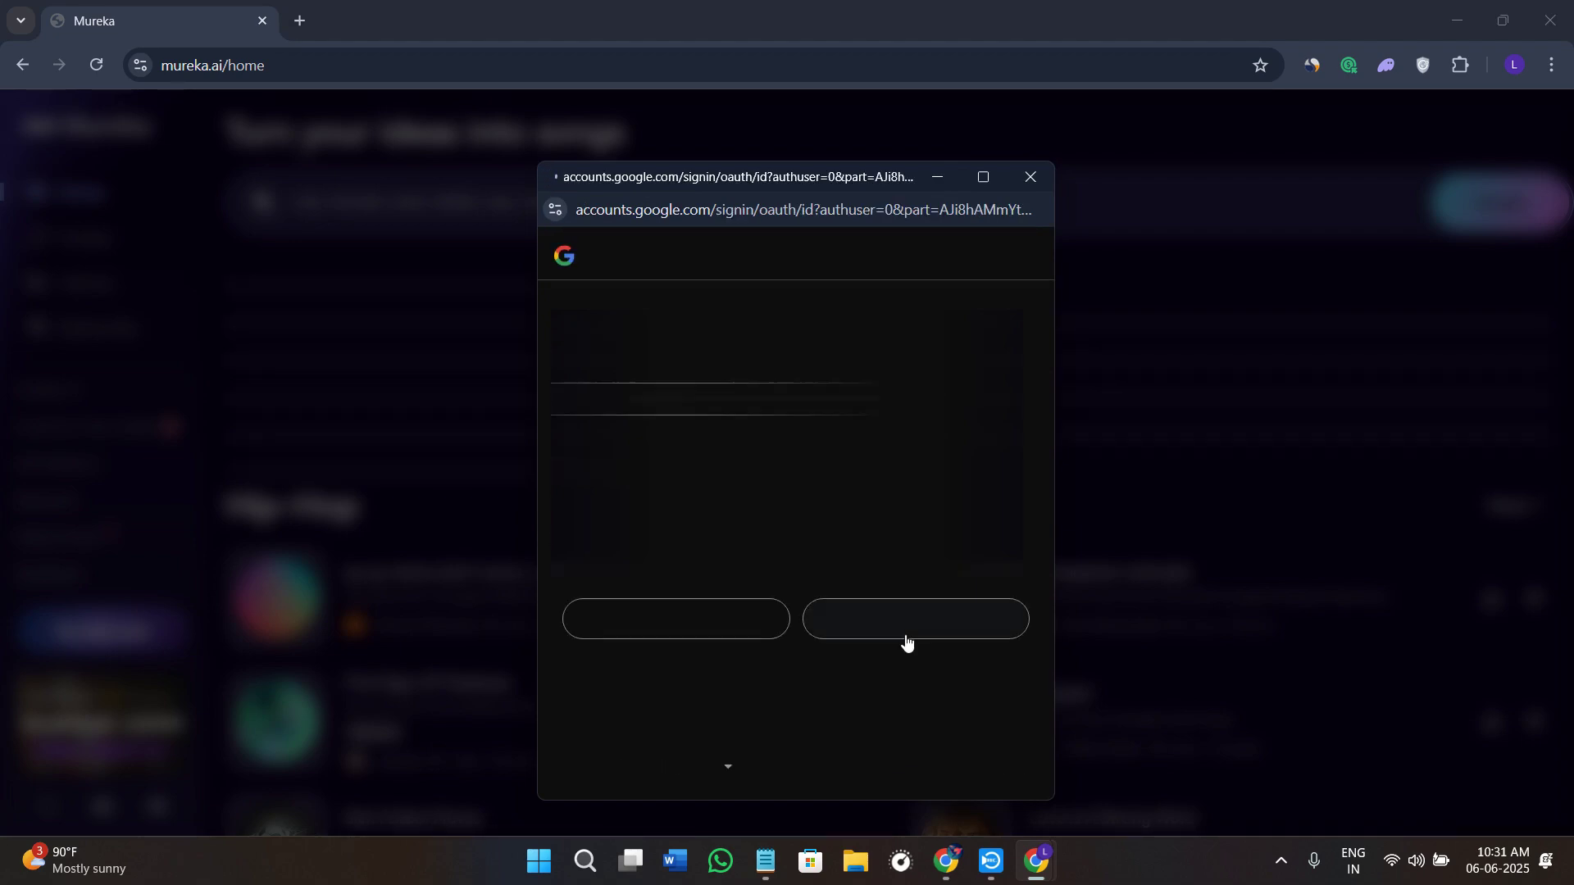
{"action": "left_click", "coordinate": [912, 617]}
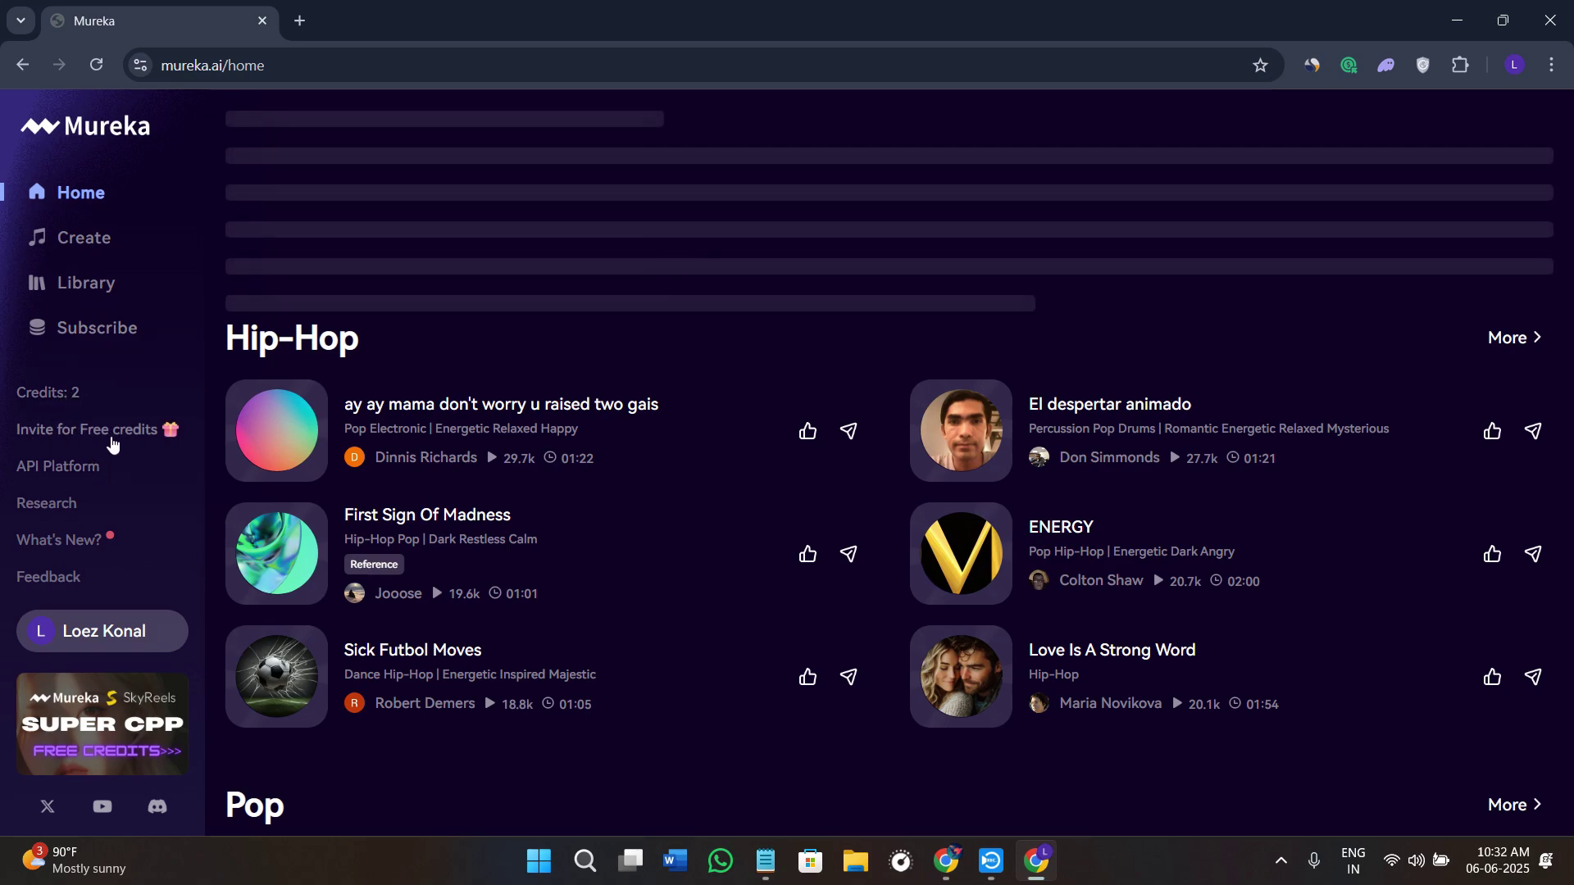
{"action": "mouse_move", "coordinate": [327, 396]}
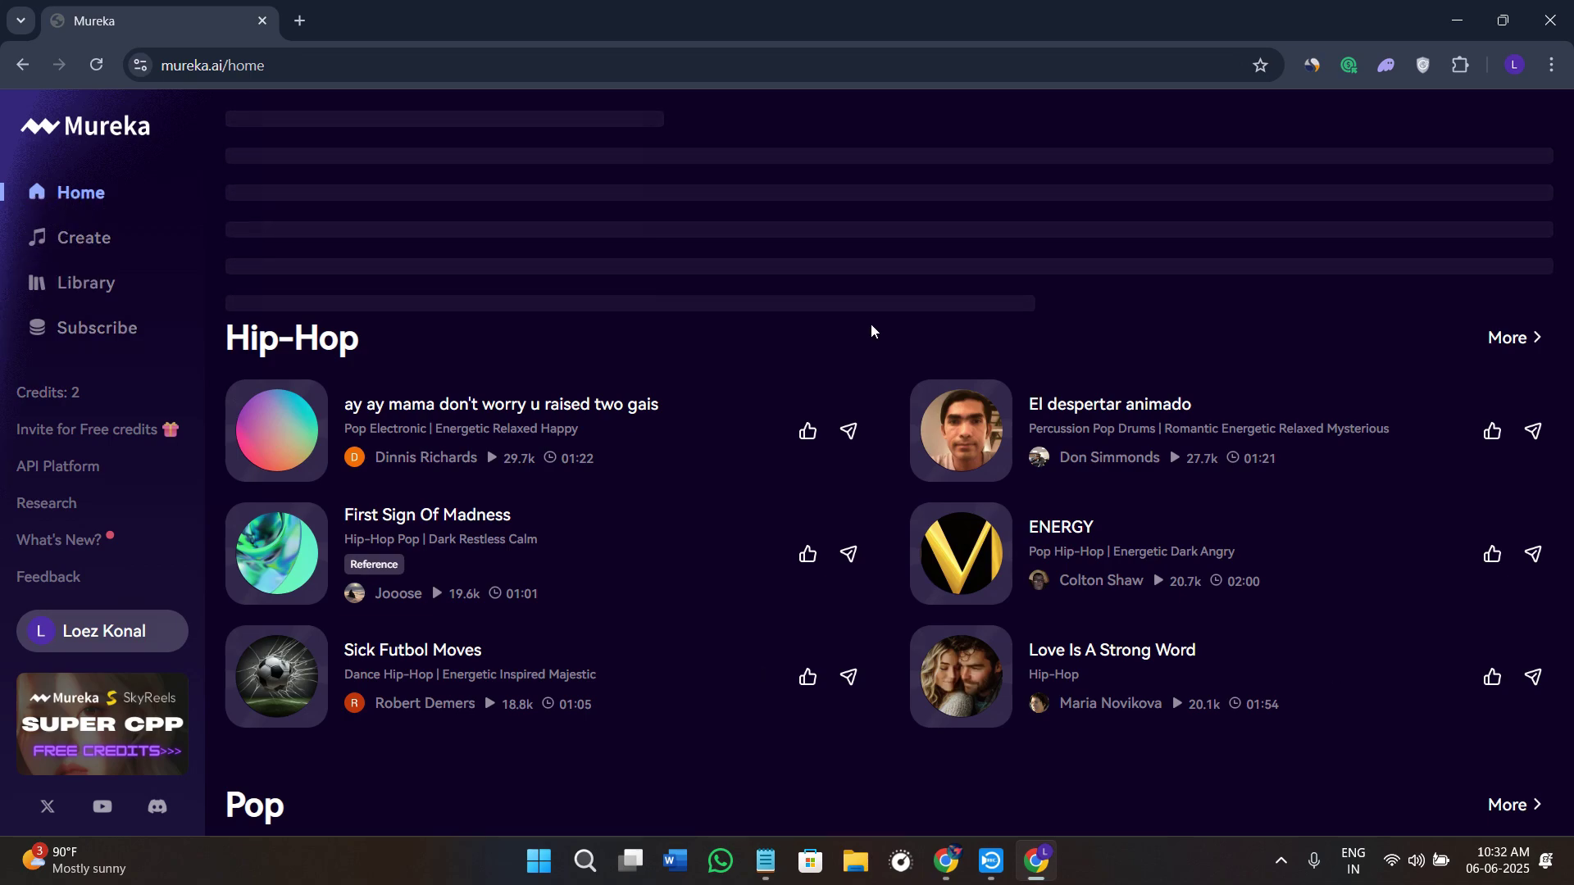
{"action": "scroll", "coordinate": [872, 490], "scroll_direction": "down", "scroll_amount": 4}
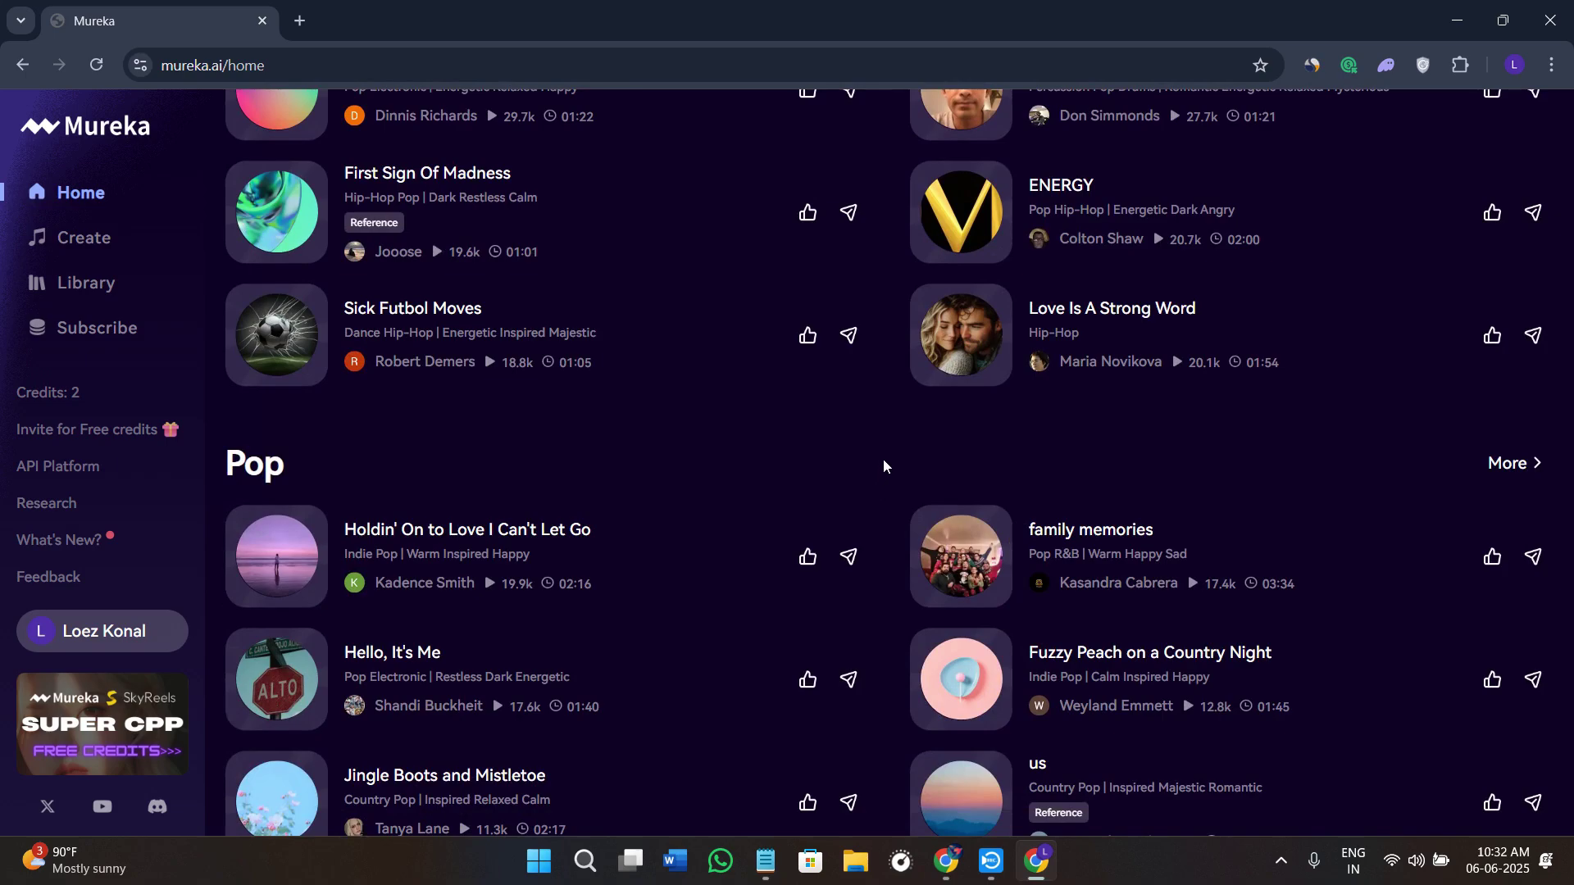
{"action": "scroll", "coordinate": [885, 457], "scroll_direction": "down", "scroll_amount": 2}
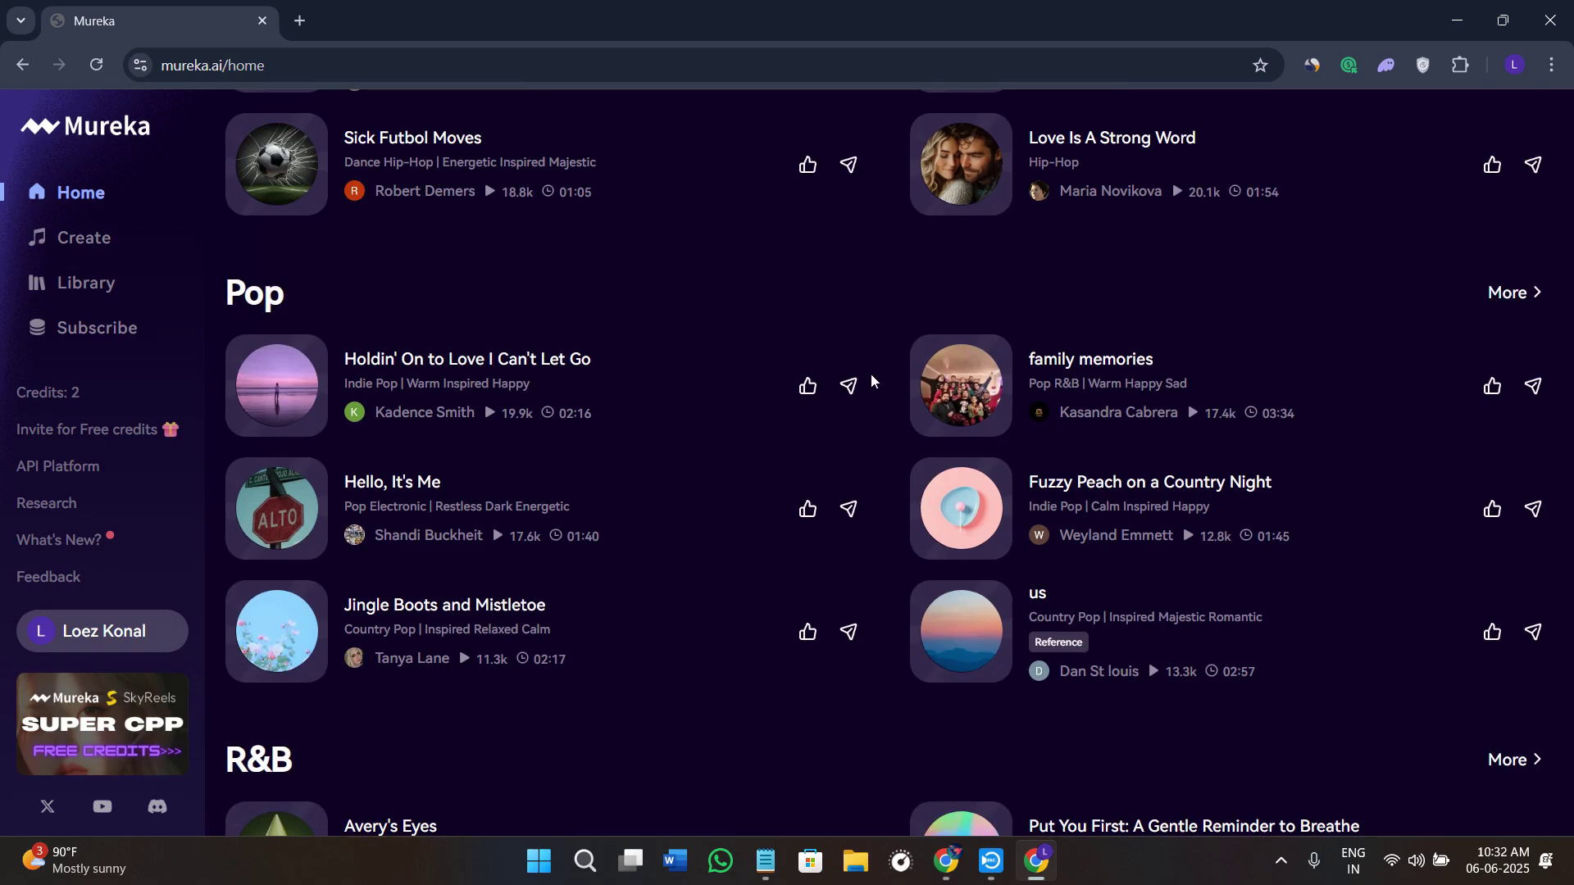
Open the song creation page and compare its Basic and Advanced modes, ending in Basic mode.
{"action": "mouse_move", "coordinate": [951, 384]}
{"action": "left_click", "coordinate": [91, 246]}
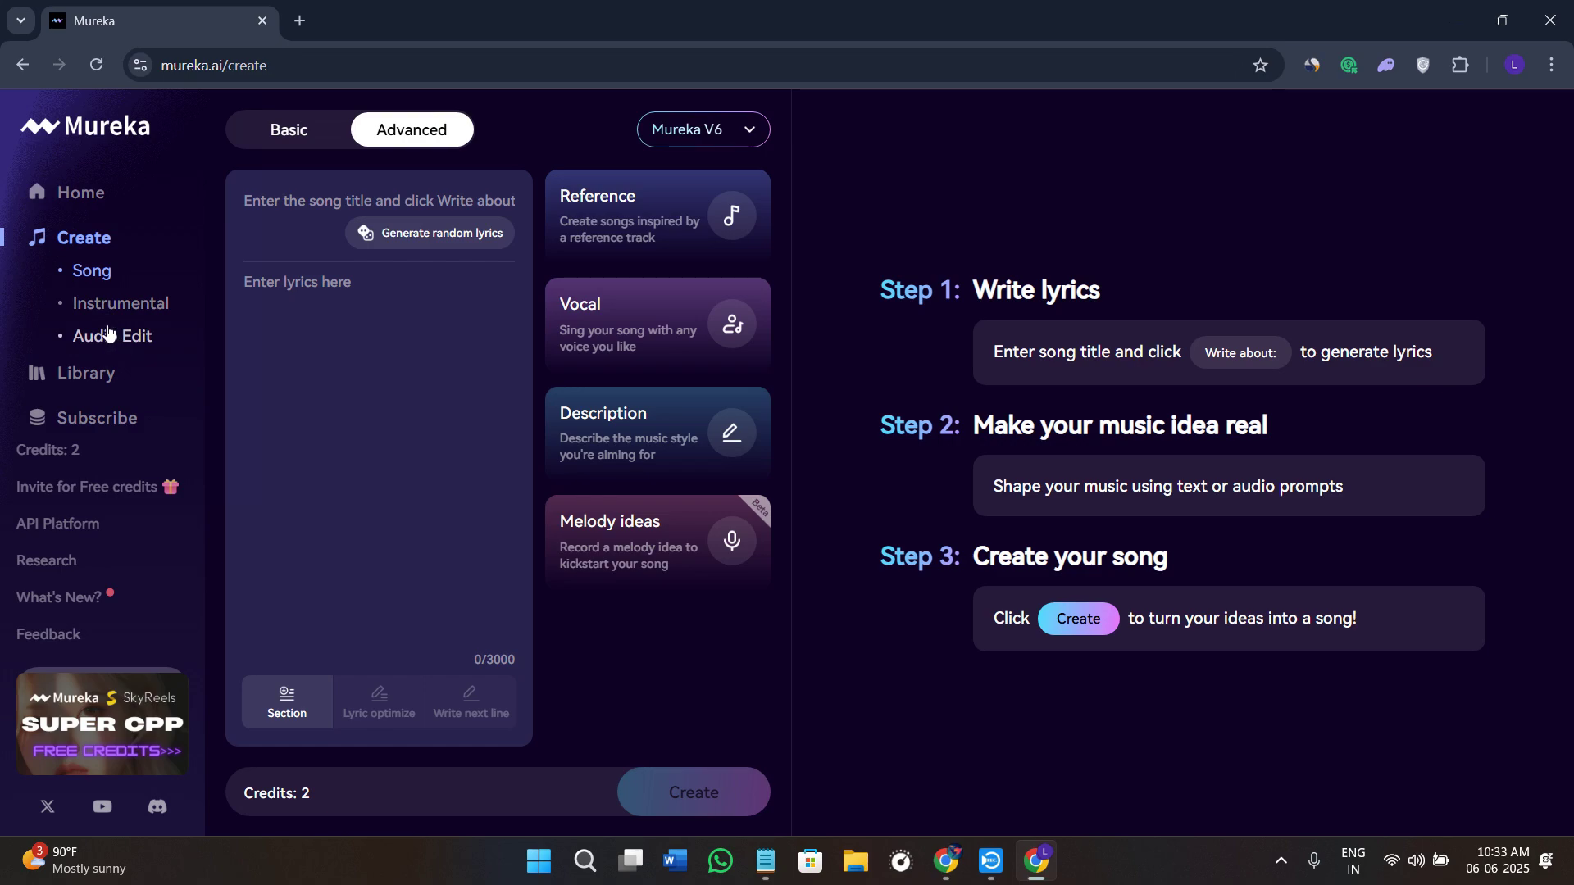
{"action": "left_click", "coordinate": [283, 136]}
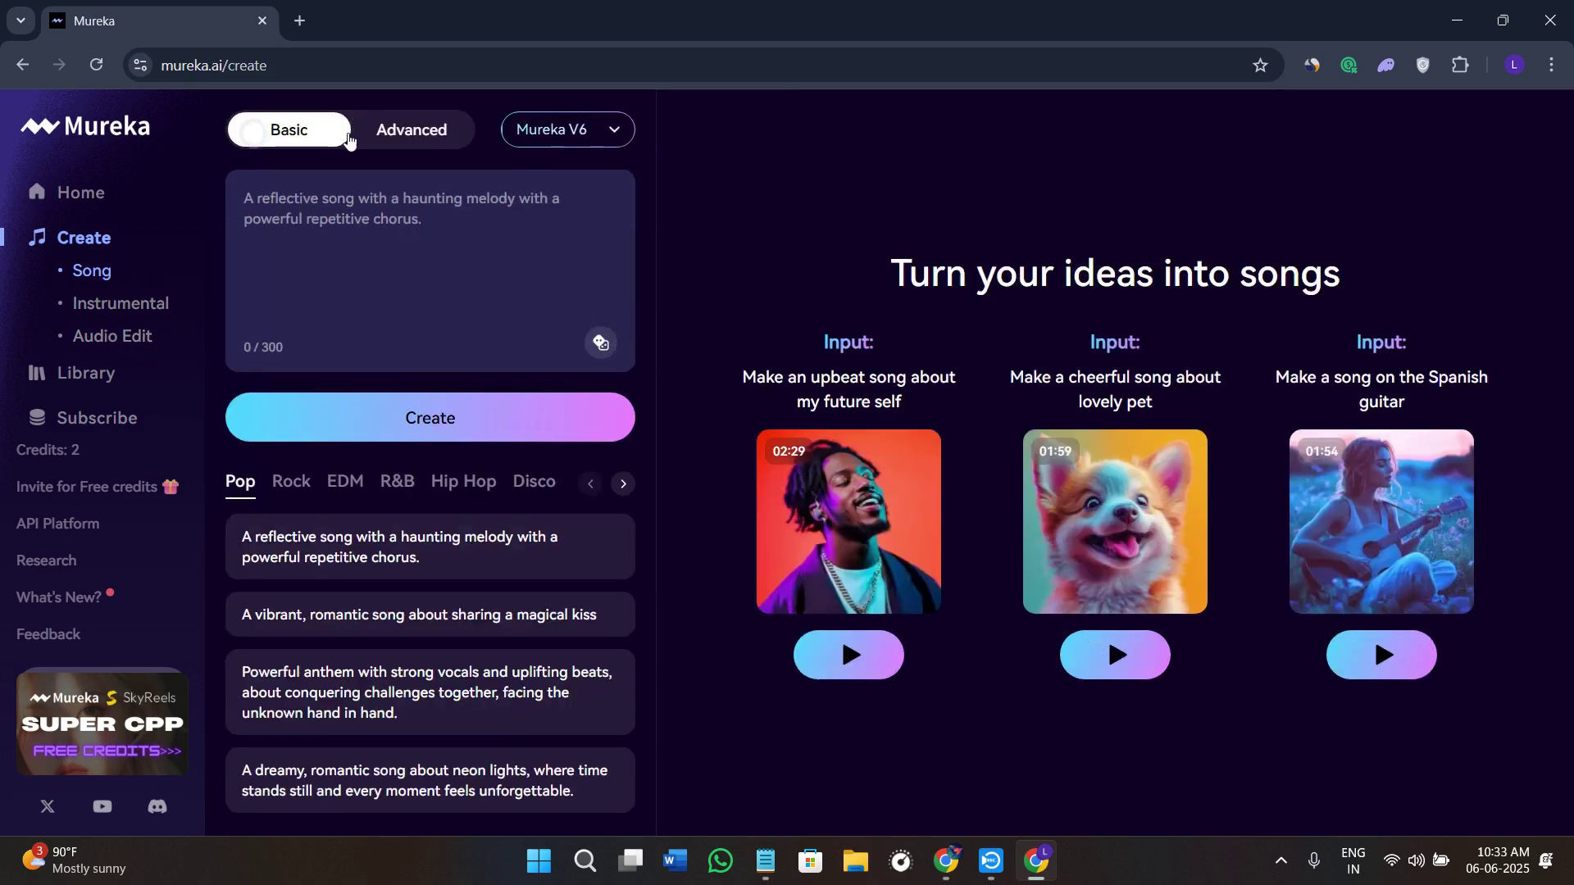
{"action": "left_click", "coordinate": [404, 140]}
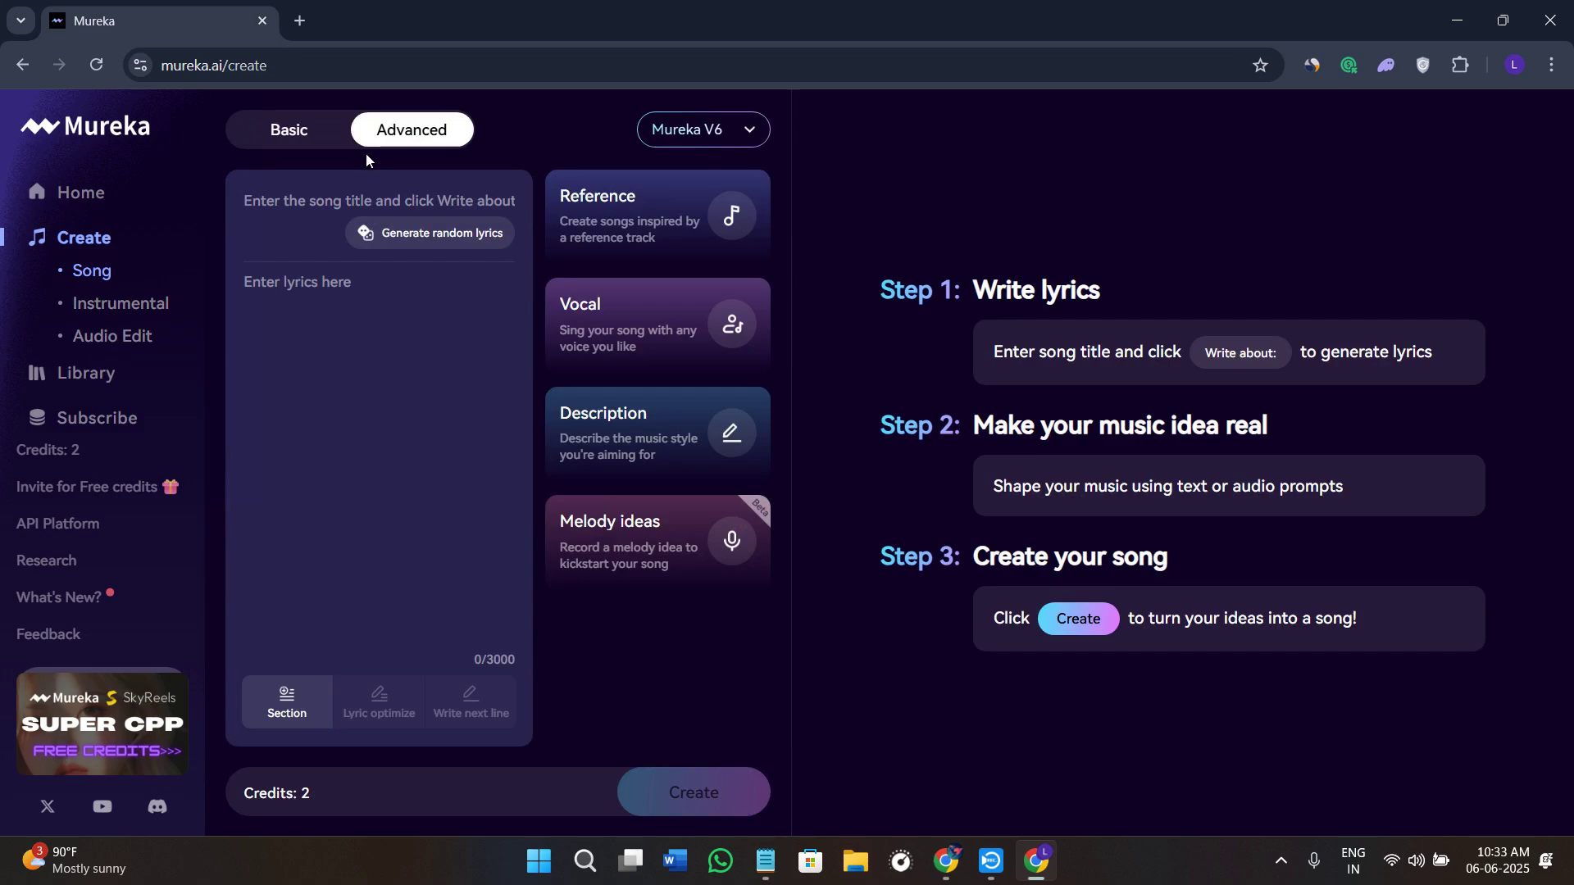
{"action": "left_click", "coordinate": [273, 137]}
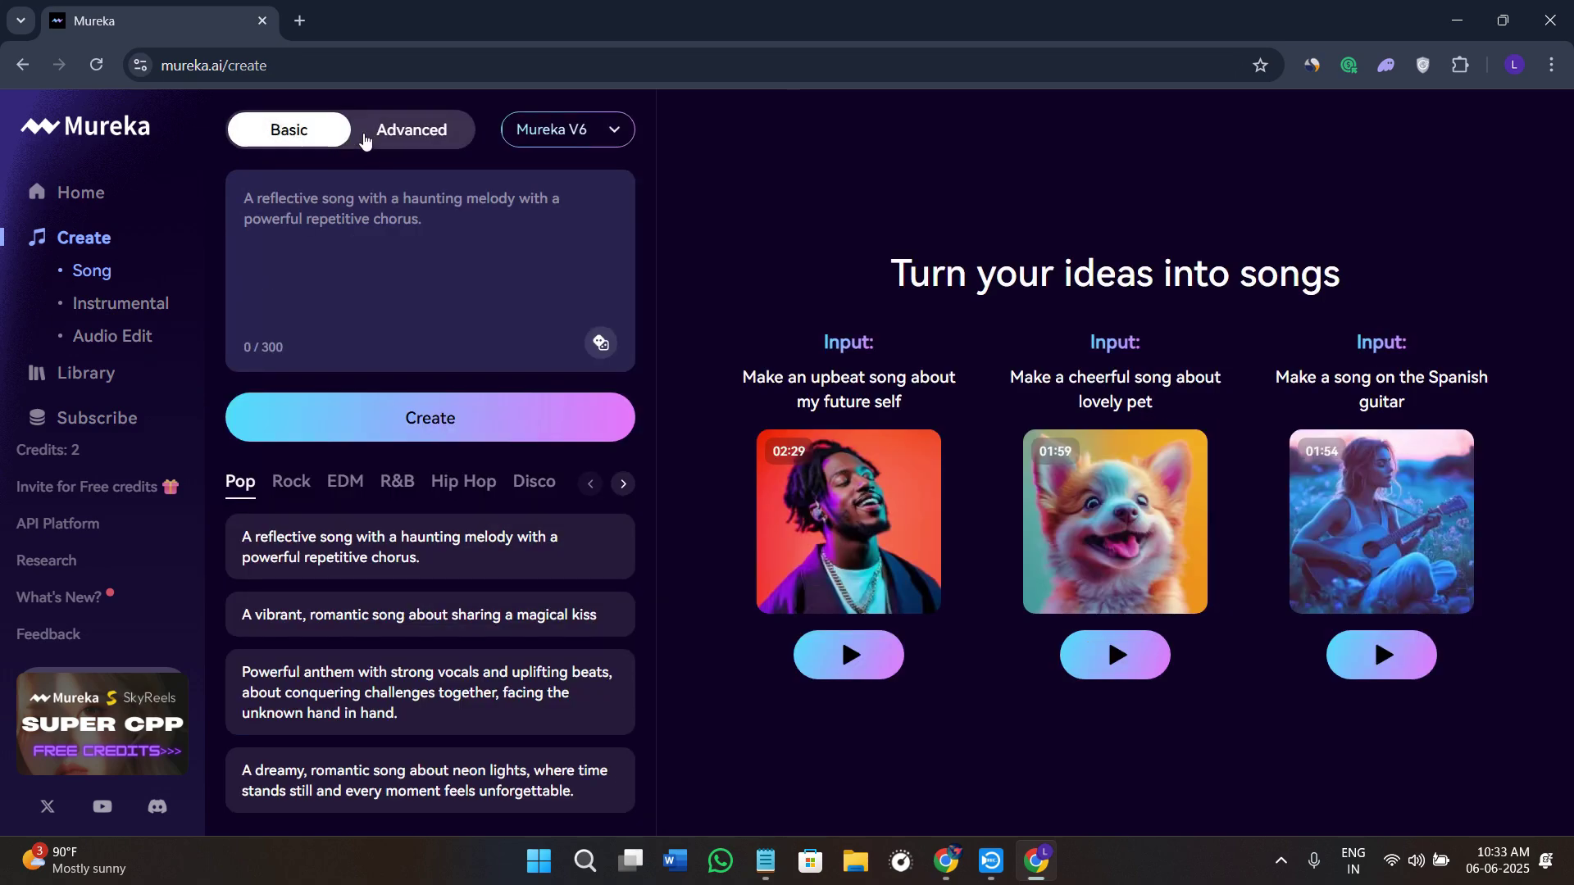
{"action": "left_click", "coordinate": [424, 141]}
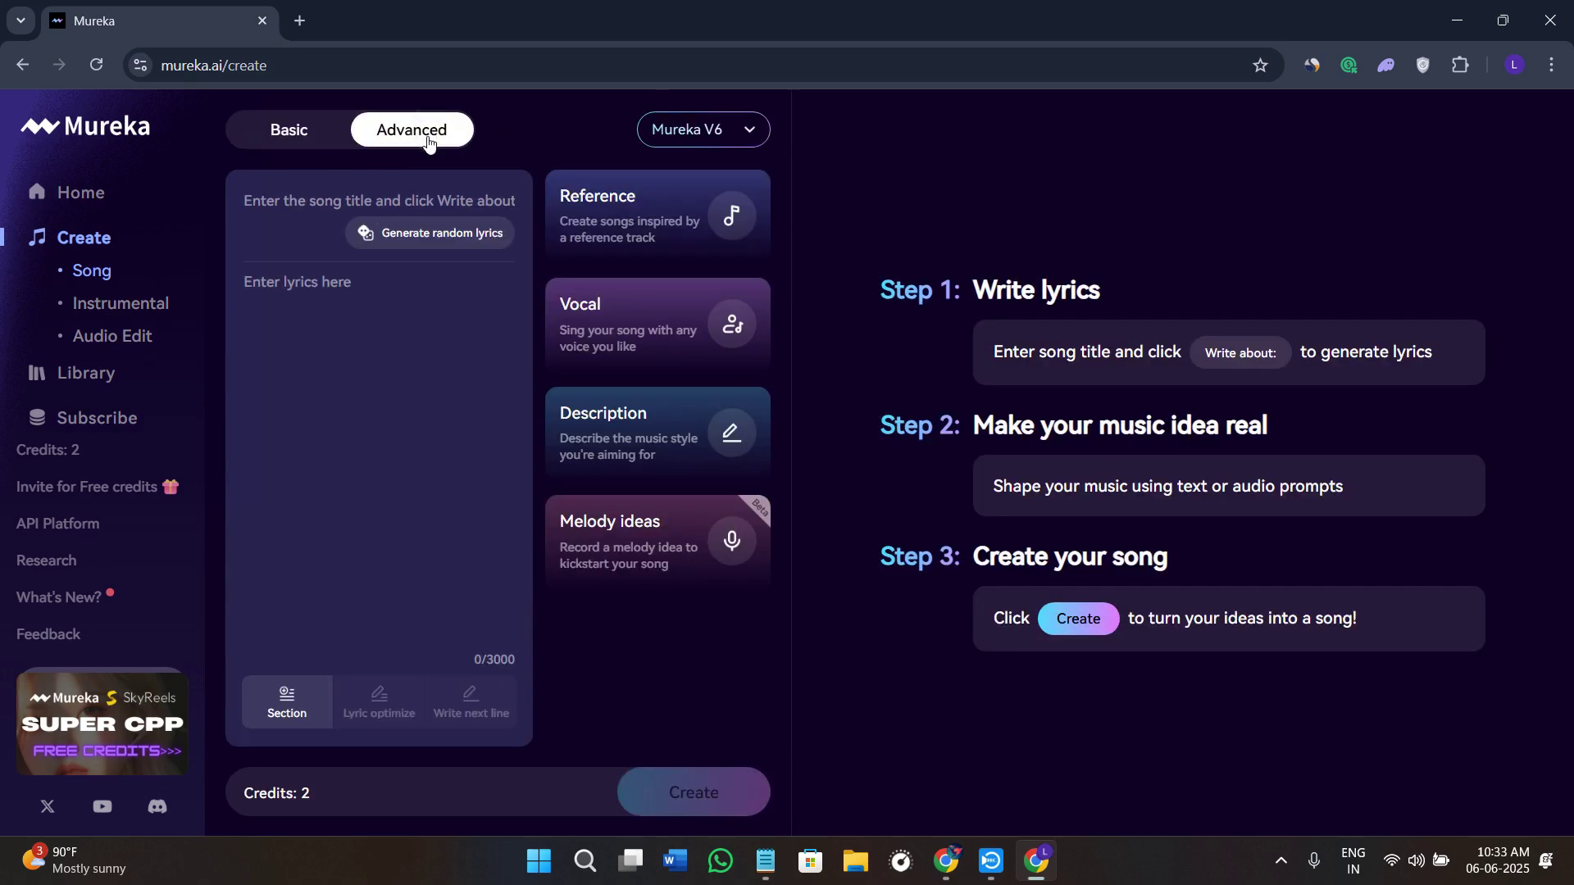
{"action": "left_click", "coordinate": [314, 145]}
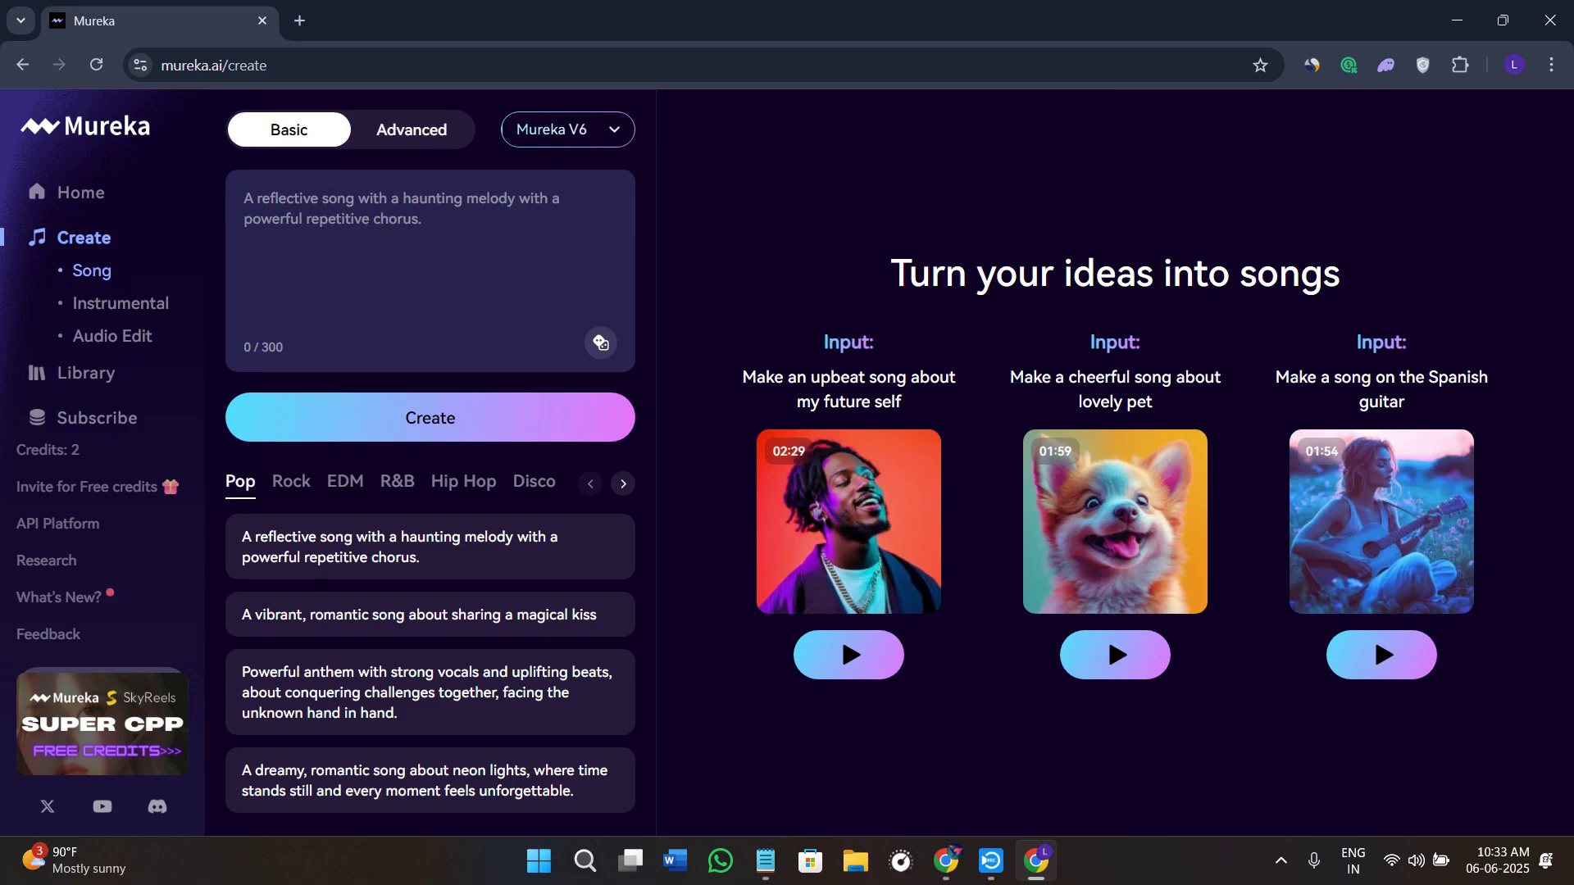
Enter the song prompt “I want an upbeat pop song with romantic lyrics and female vocals.”.
{"action": "key", "text": "alt+Tab"}
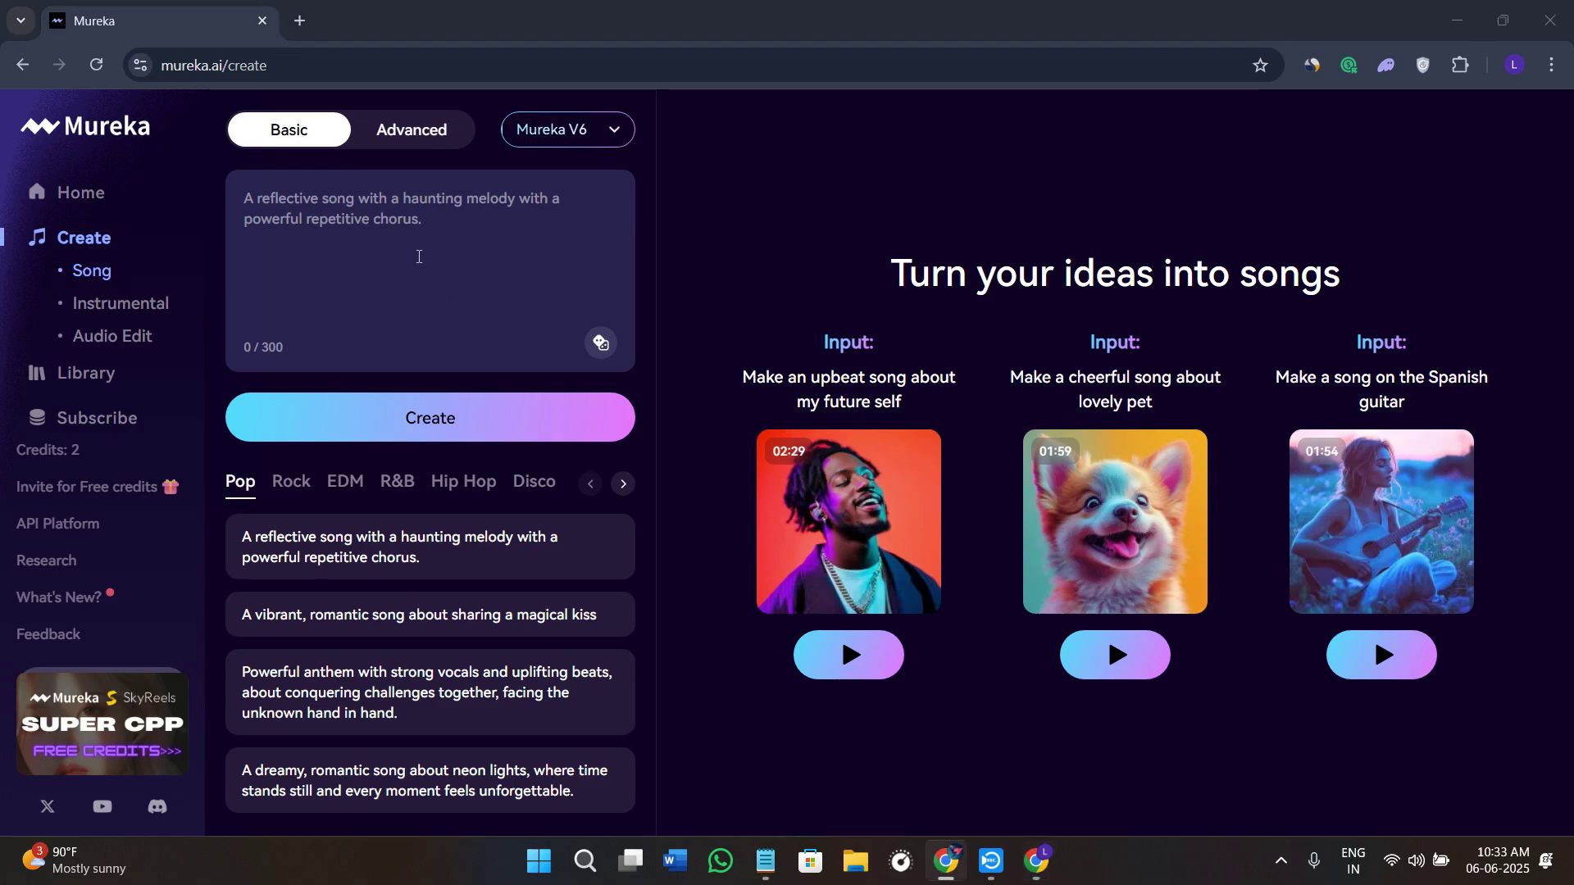
{"action": "left_click", "coordinate": [404, 229]}
{"action": "type", "text": "\"I want an upbeat pop song with romantic lyrics and female vocals.\""}
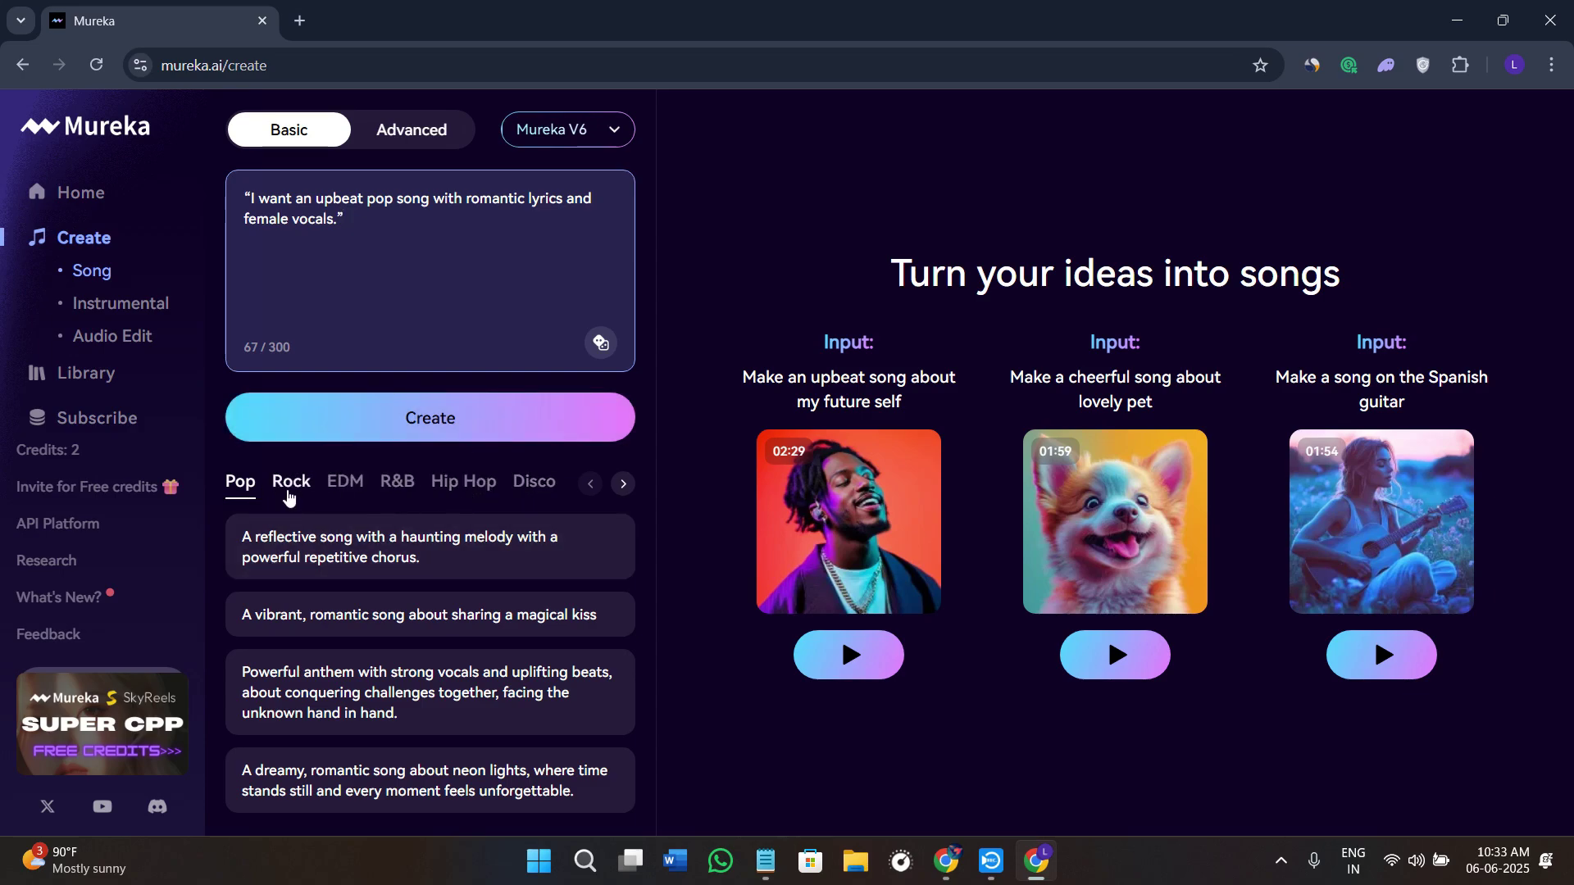
Browse the genre suggestions, show the Disco ones, and generate the song from the entered prompt.
{"action": "left_click", "coordinate": [624, 484]}
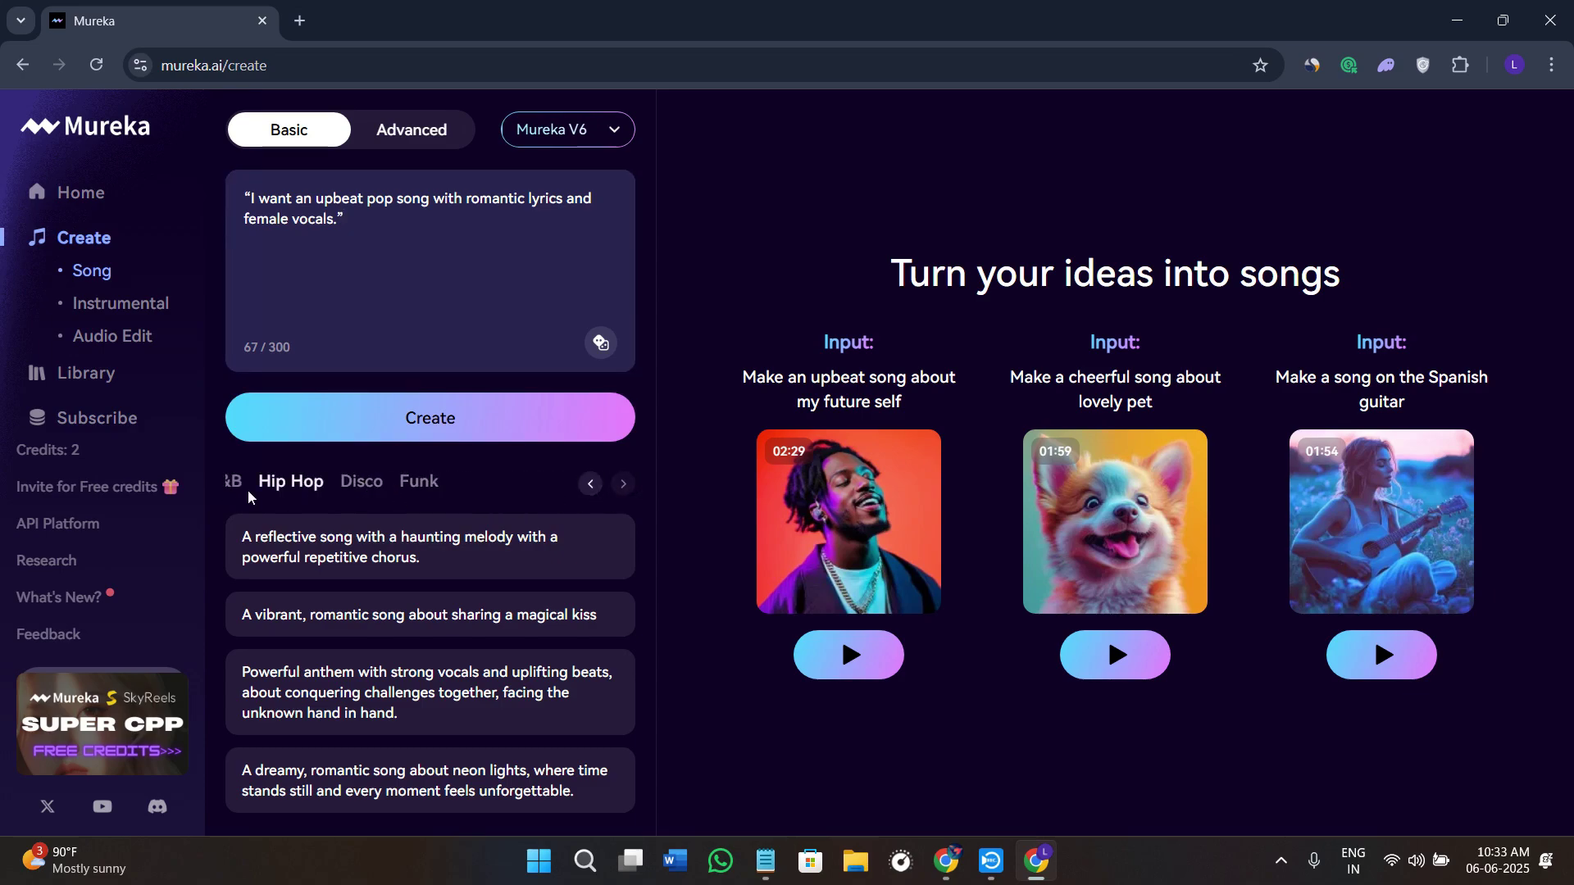
{"action": "left_click", "coordinate": [589, 482]}
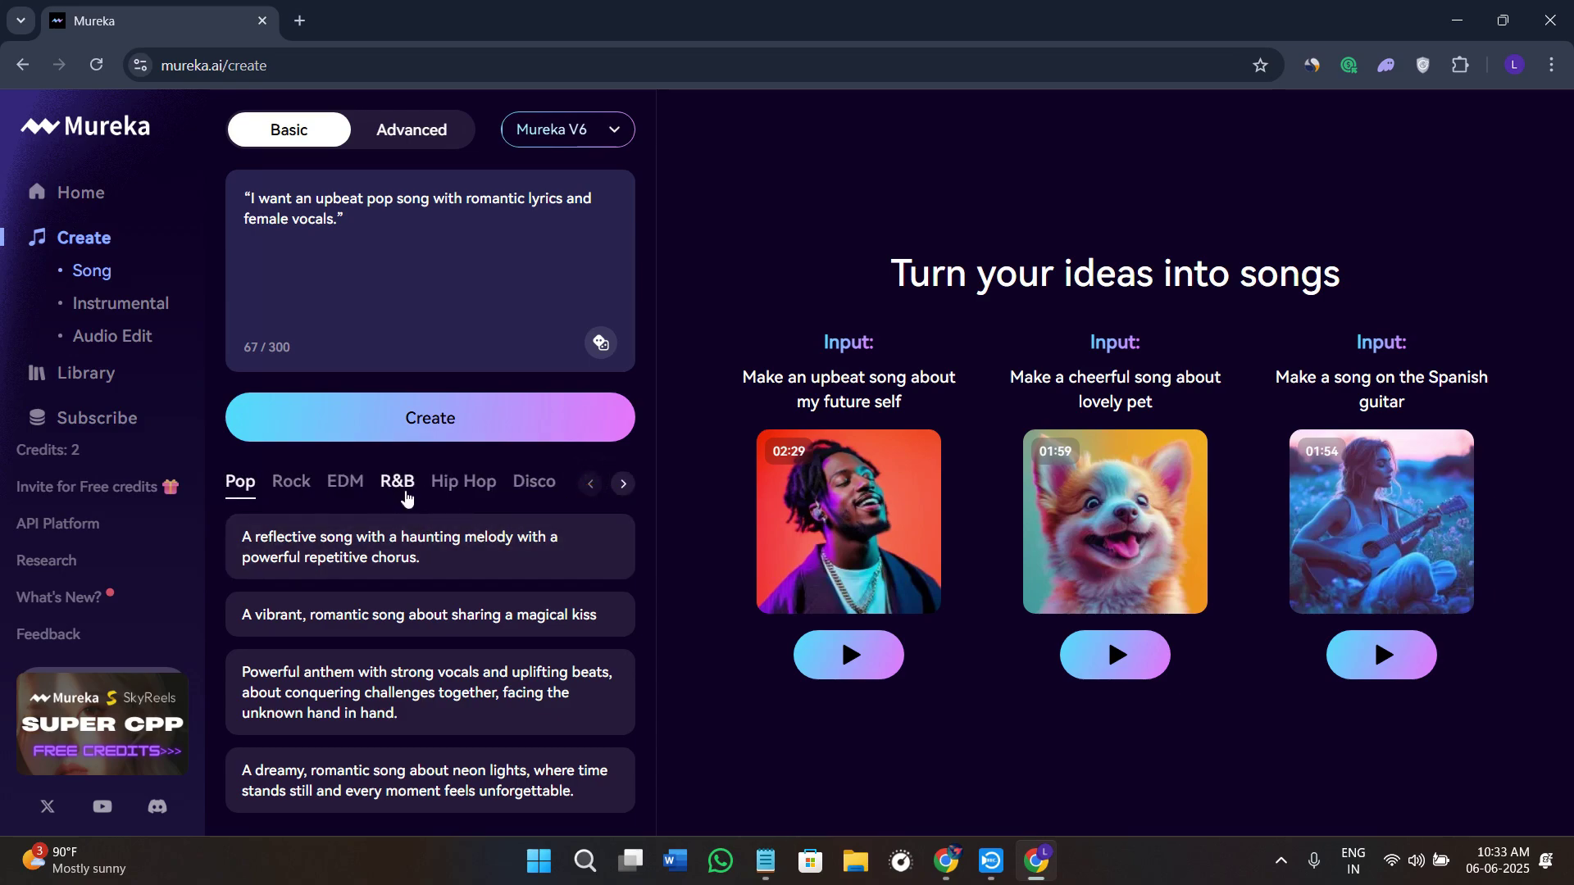
{"action": "left_click", "coordinate": [529, 482]}
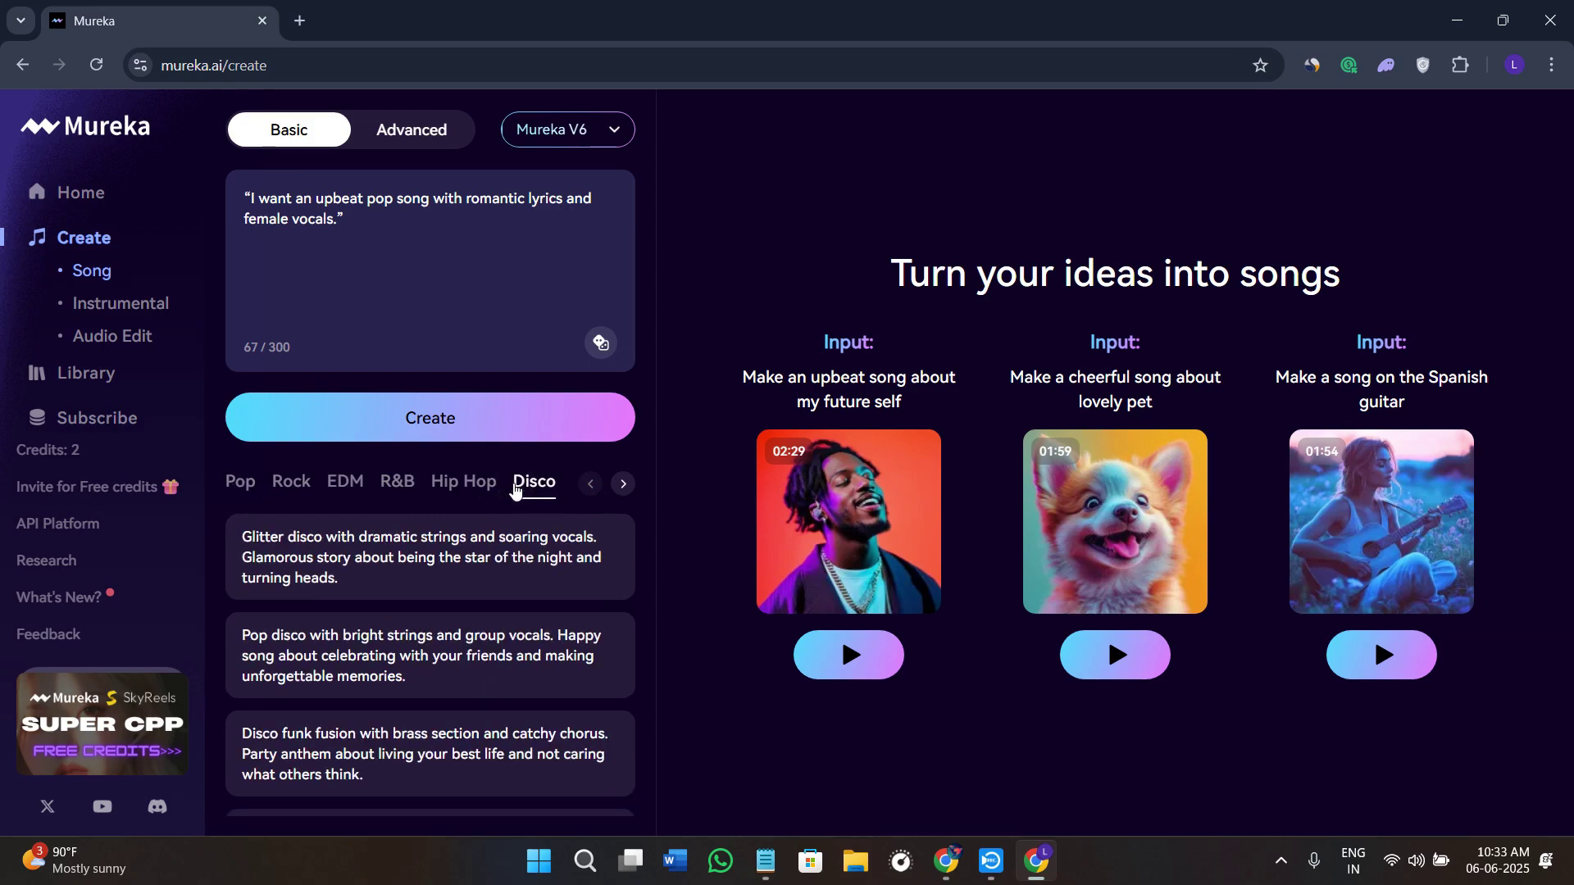
{"action": "left_click", "coordinate": [408, 428]}
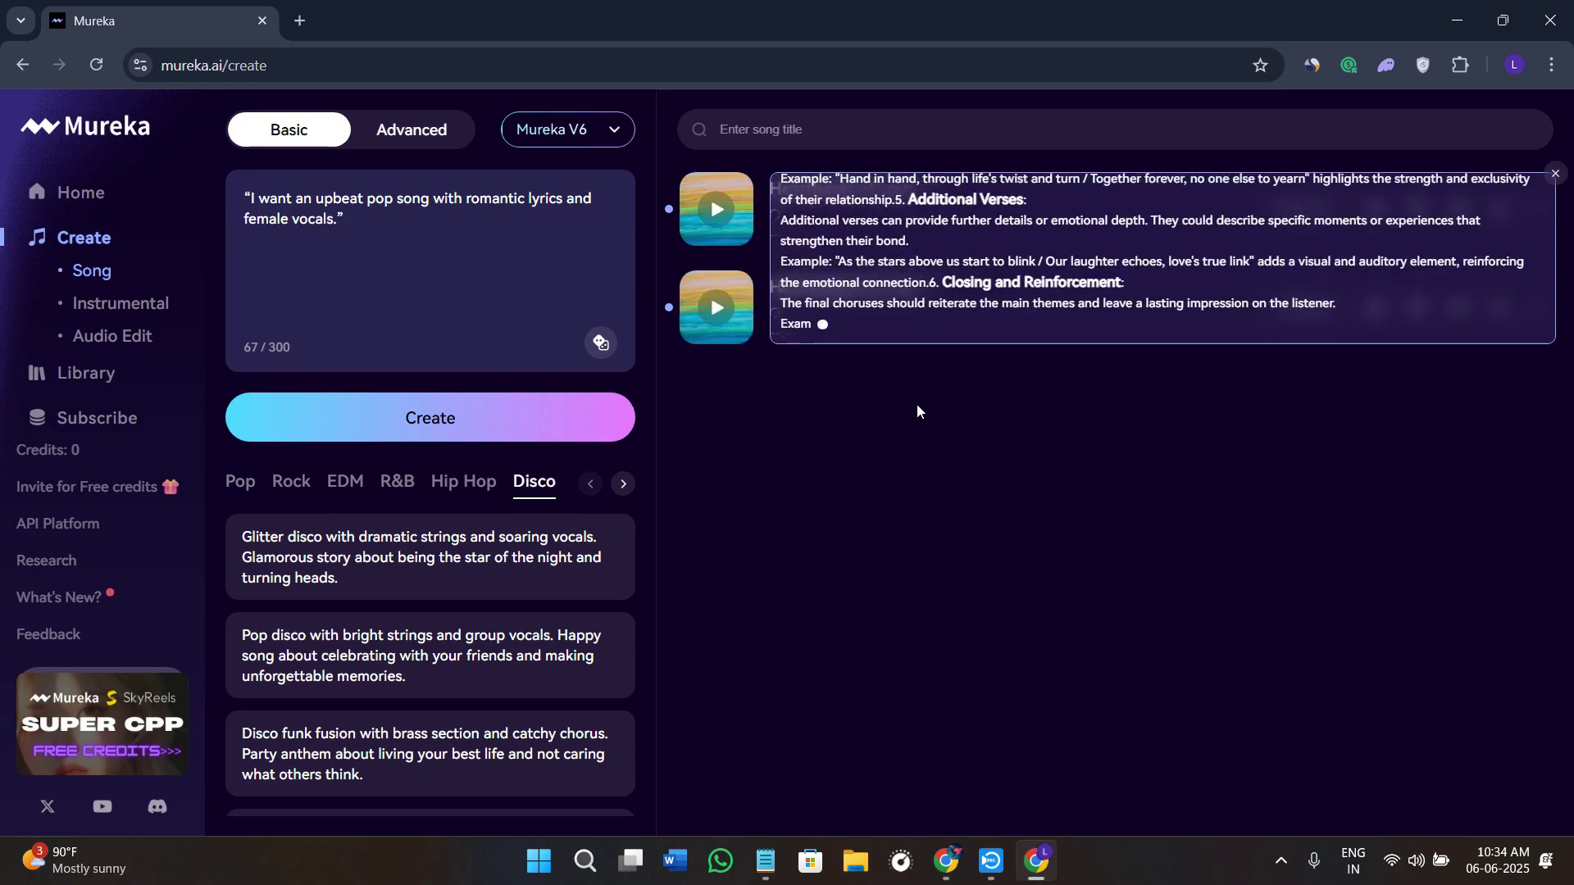
Glance at the instrumental page, return to song creation, and generate random lyrics in Advanced mode.
{"action": "left_click", "coordinate": [98, 305]}
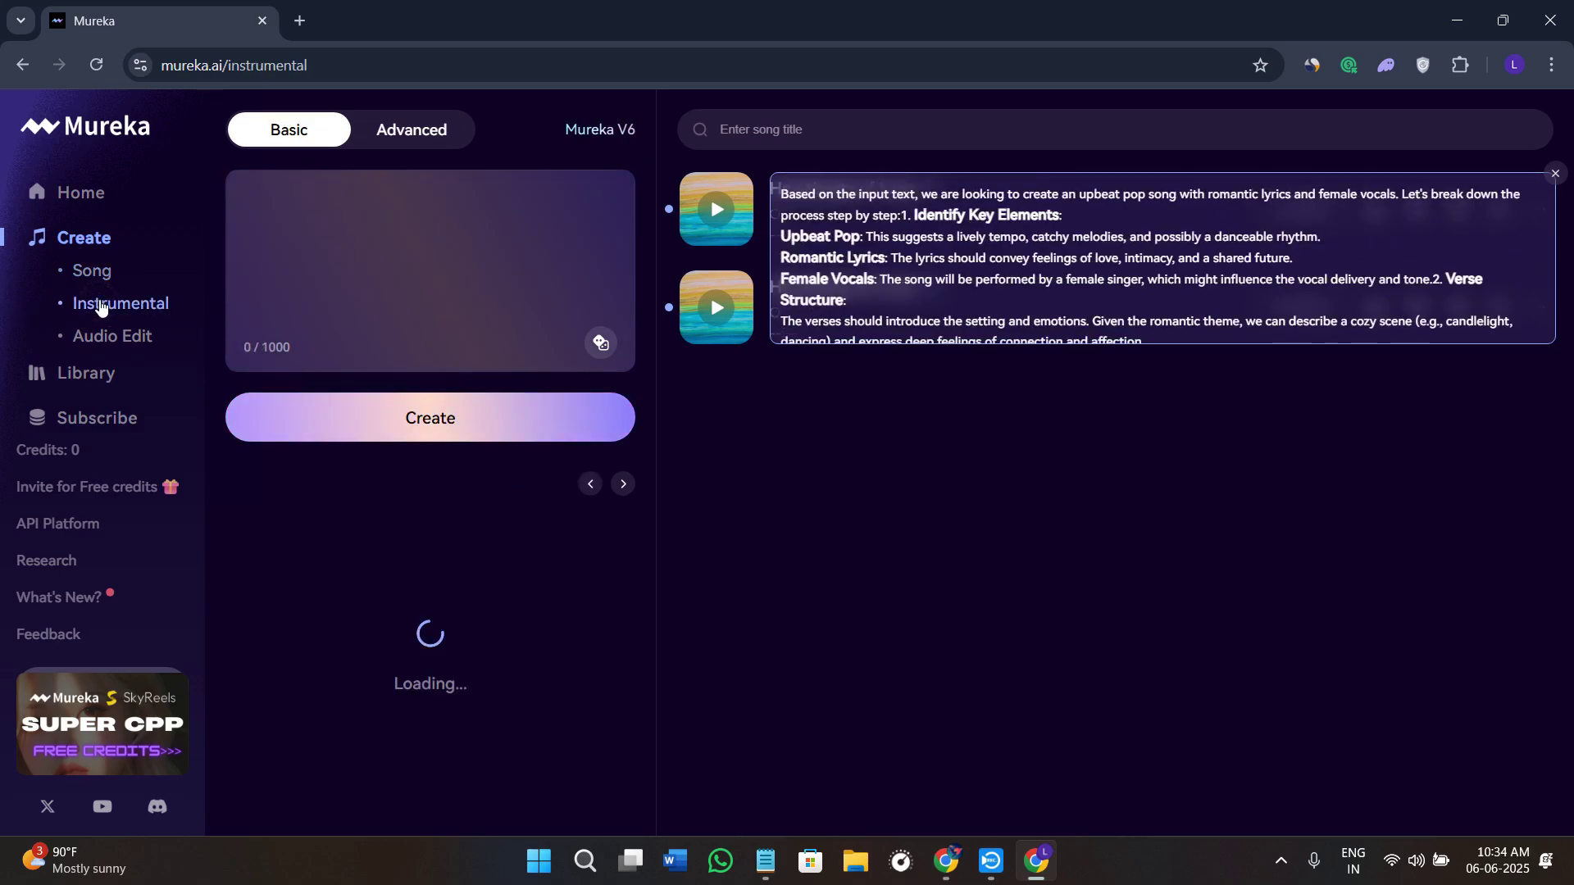
{"action": "left_click", "coordinate": [99, 270]}
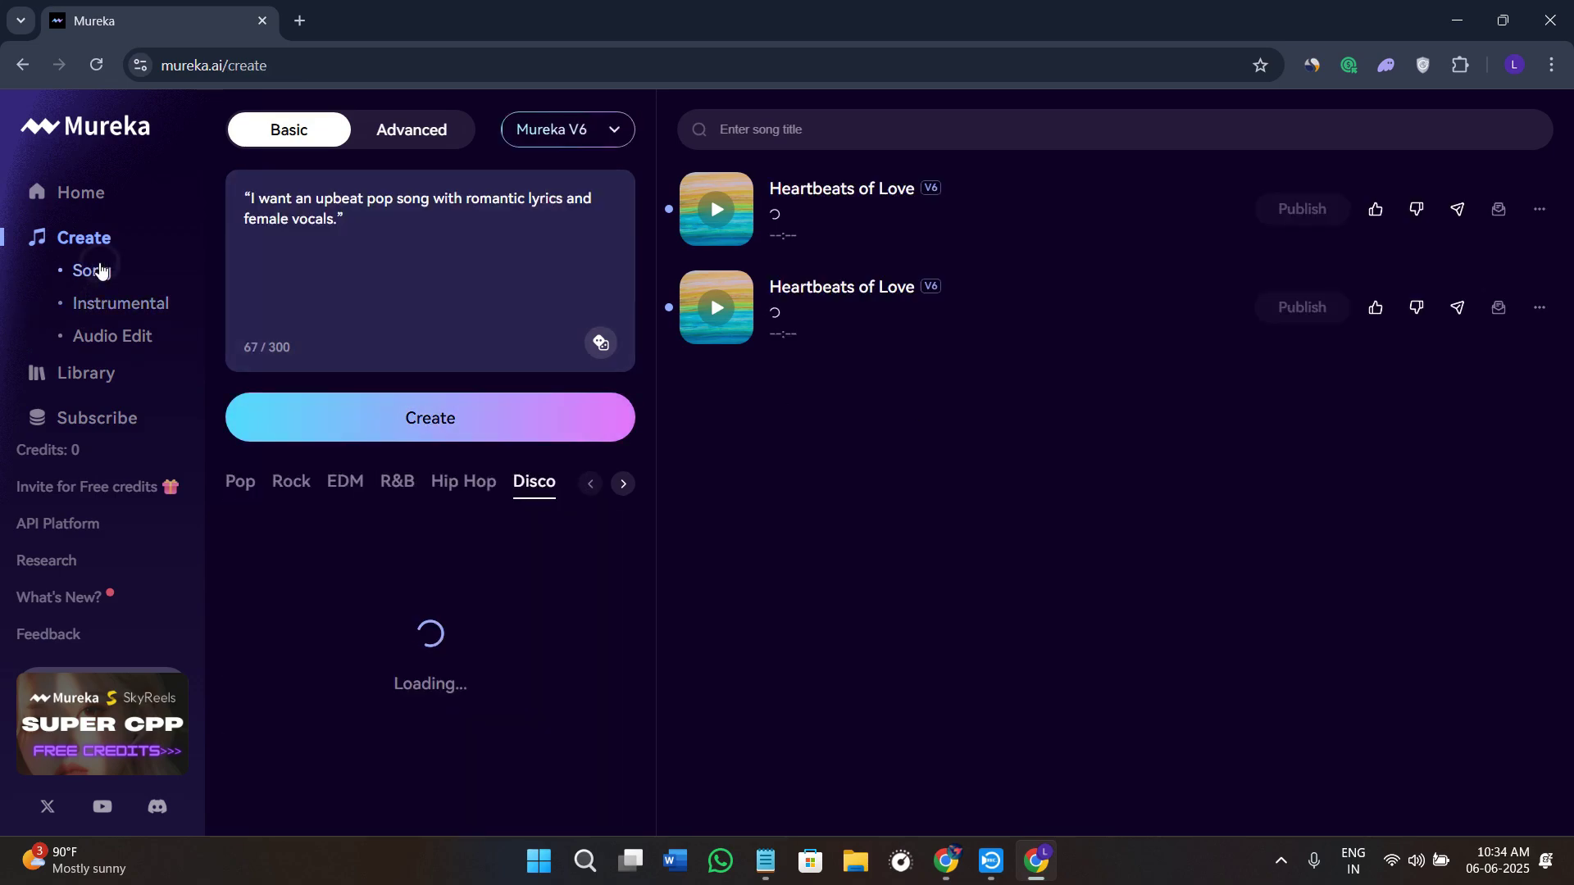
{"action": "left_click", "coordinate": [414, 131]}
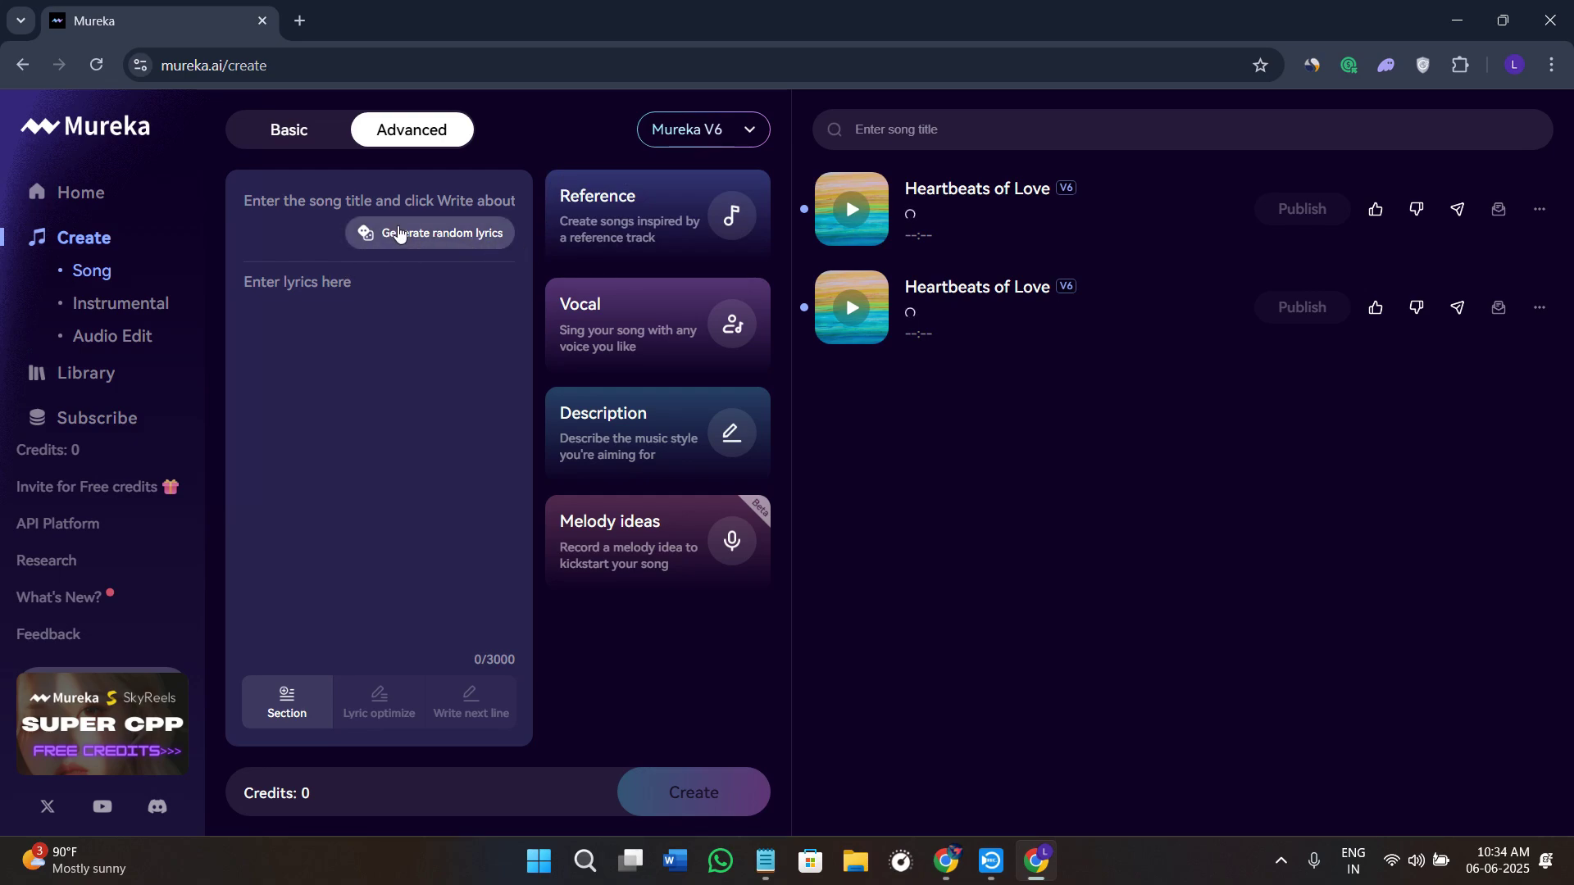
{"action": "left_click", "coordinate": [409, 230]}
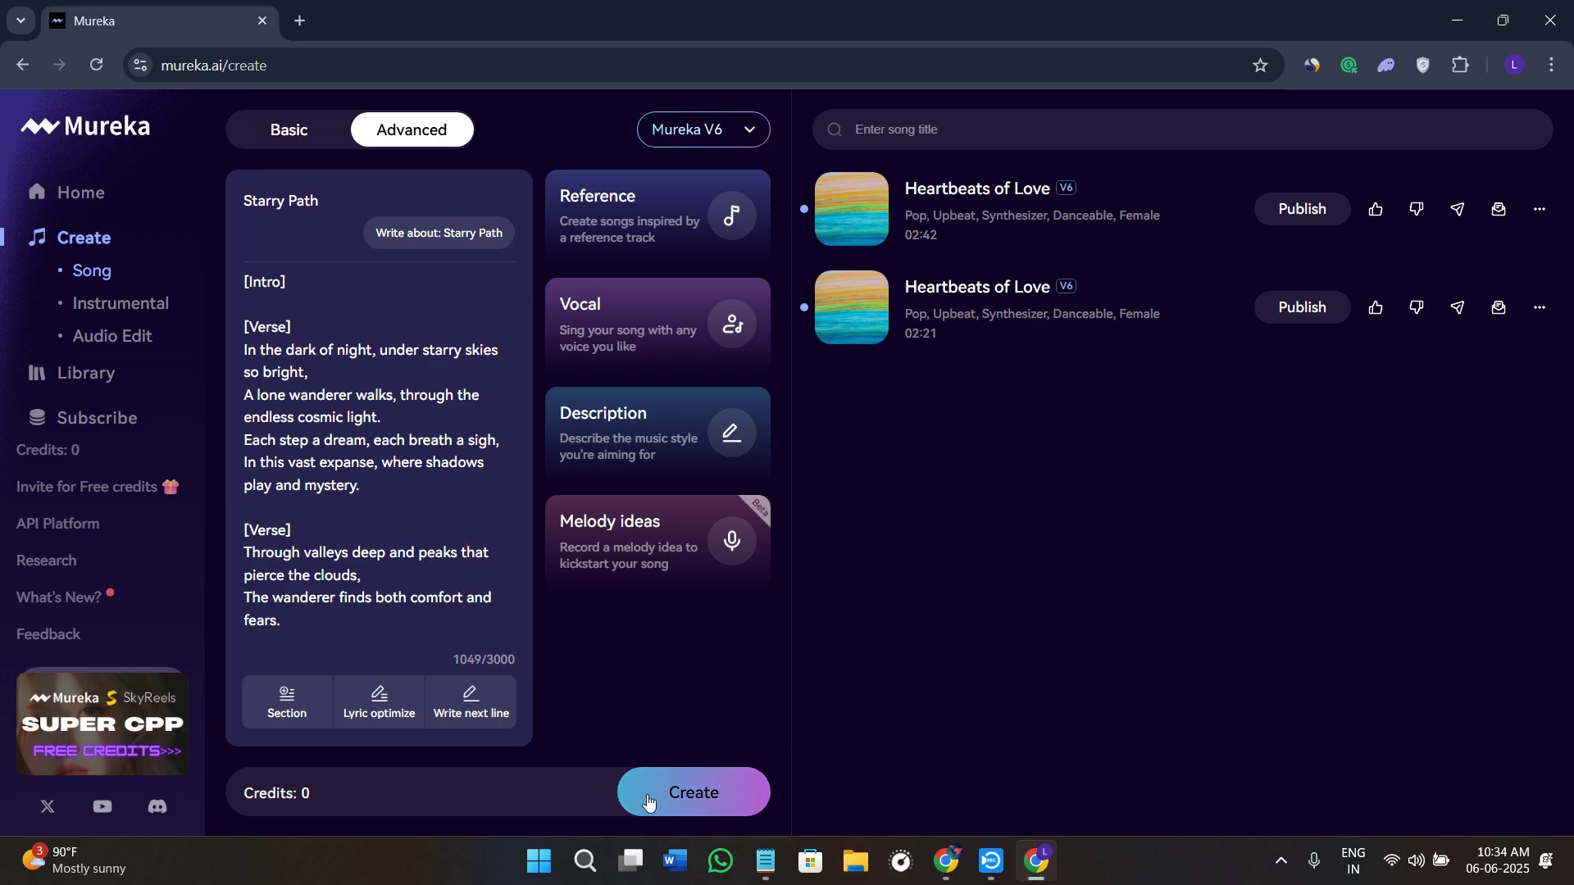
Review the descriptions of the available music models and choose Mureka V6.
{"action": "left_click", "coordinate": [679, 136]}
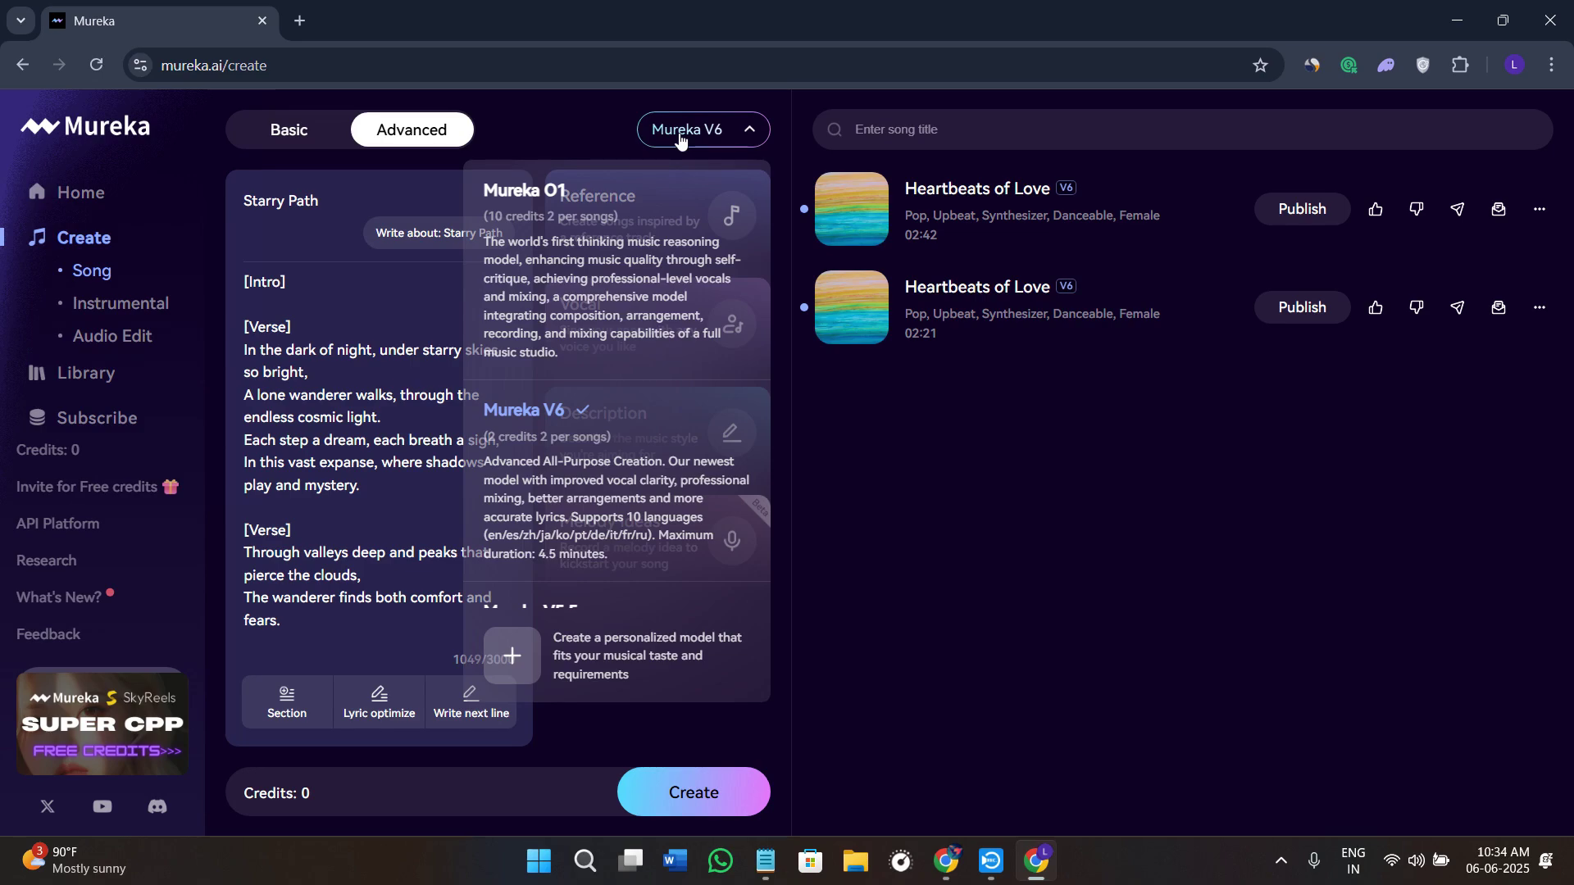
{"action": "scroll", "coordinate": [689, 443], "scroll_direction": "down", "scroll_amount": 2}
{"action": "scroll", "coordinate": [685, 474], "scroll_direction": "up", "scroll_amount": 2}
{"action": "left_click", "coordinate": [685, 474]}
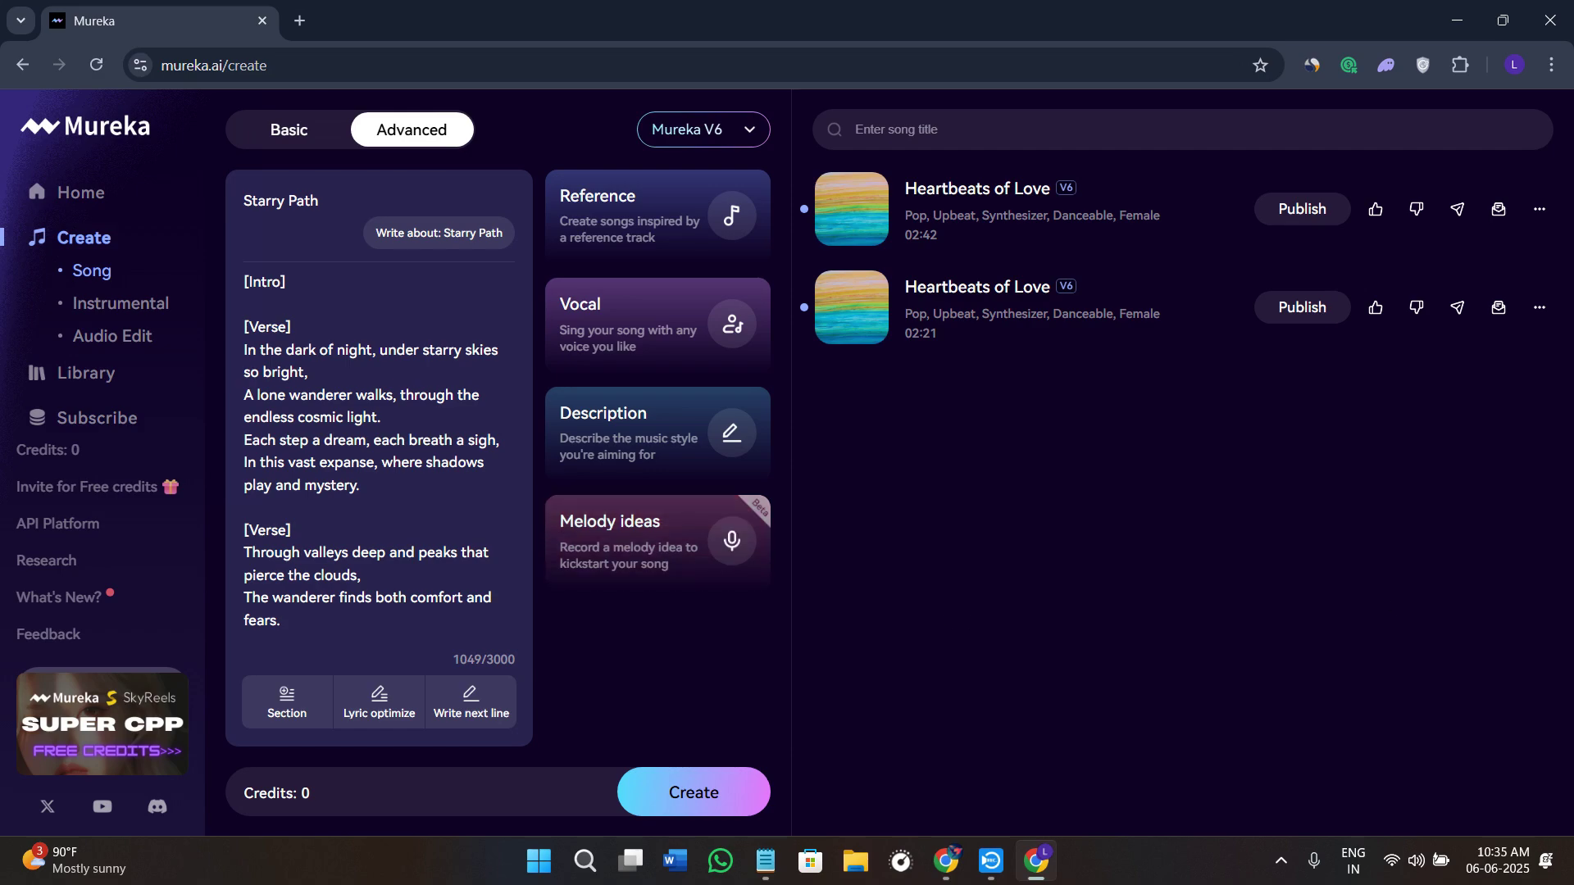
Open the instrumental creation page and compare its Basic and Advanced modes, ending in Basic mode with the Vlog suggestions.
{"action": "left_click", "coordinate": [107, 308]}
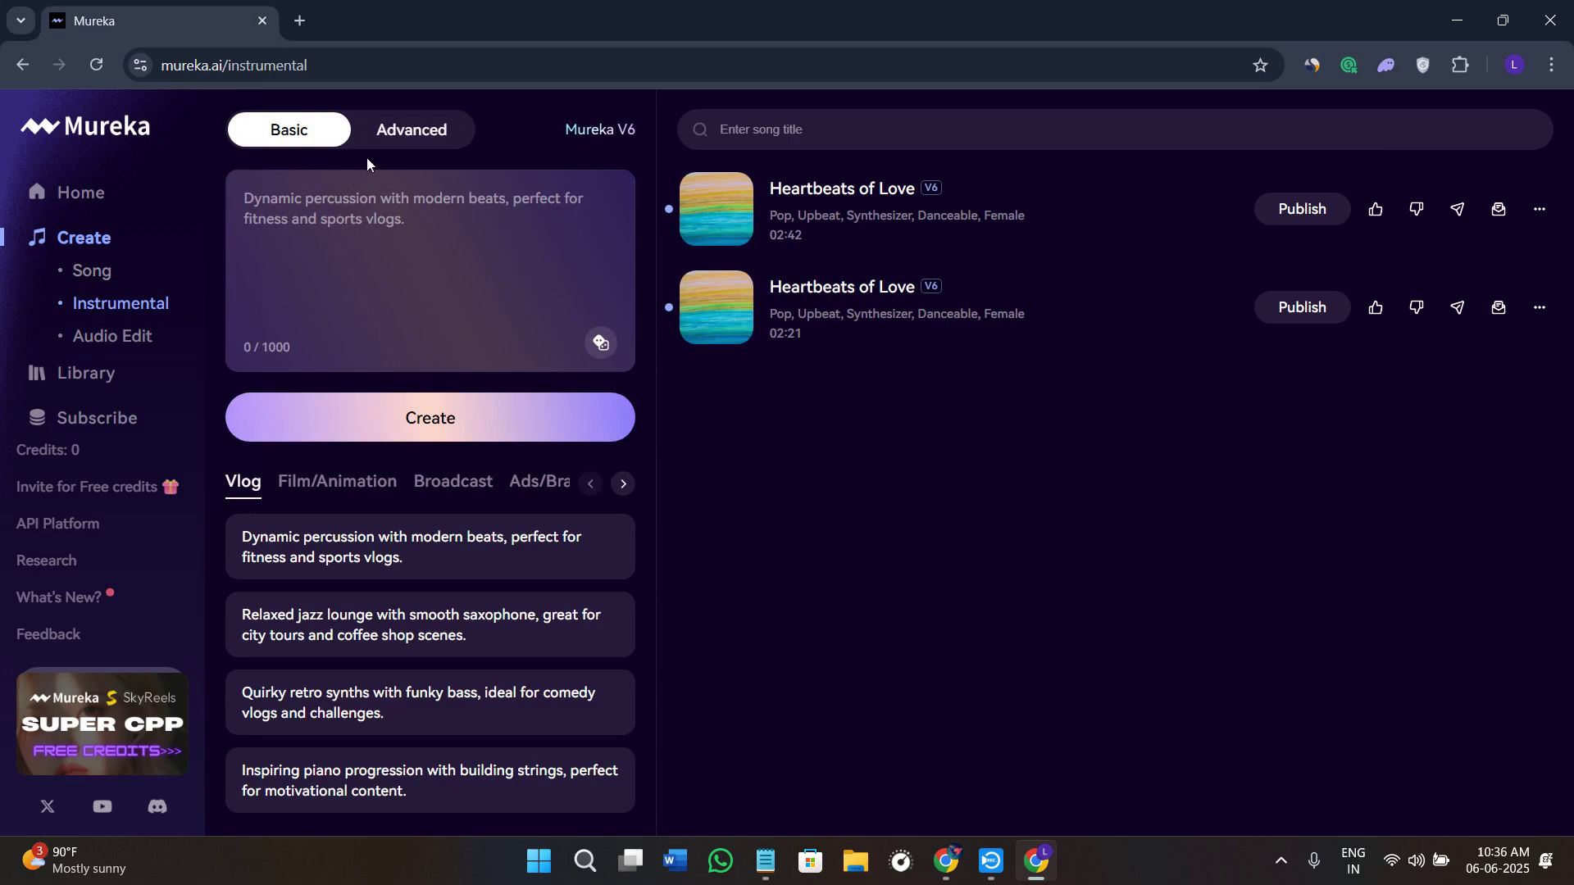
{"action": "left_click", "coordinate": [379, 137]}
{"action": "left_click", "coordinate": [317, 130]}
{"action": "left_click", "coordinate": [410, 146]}
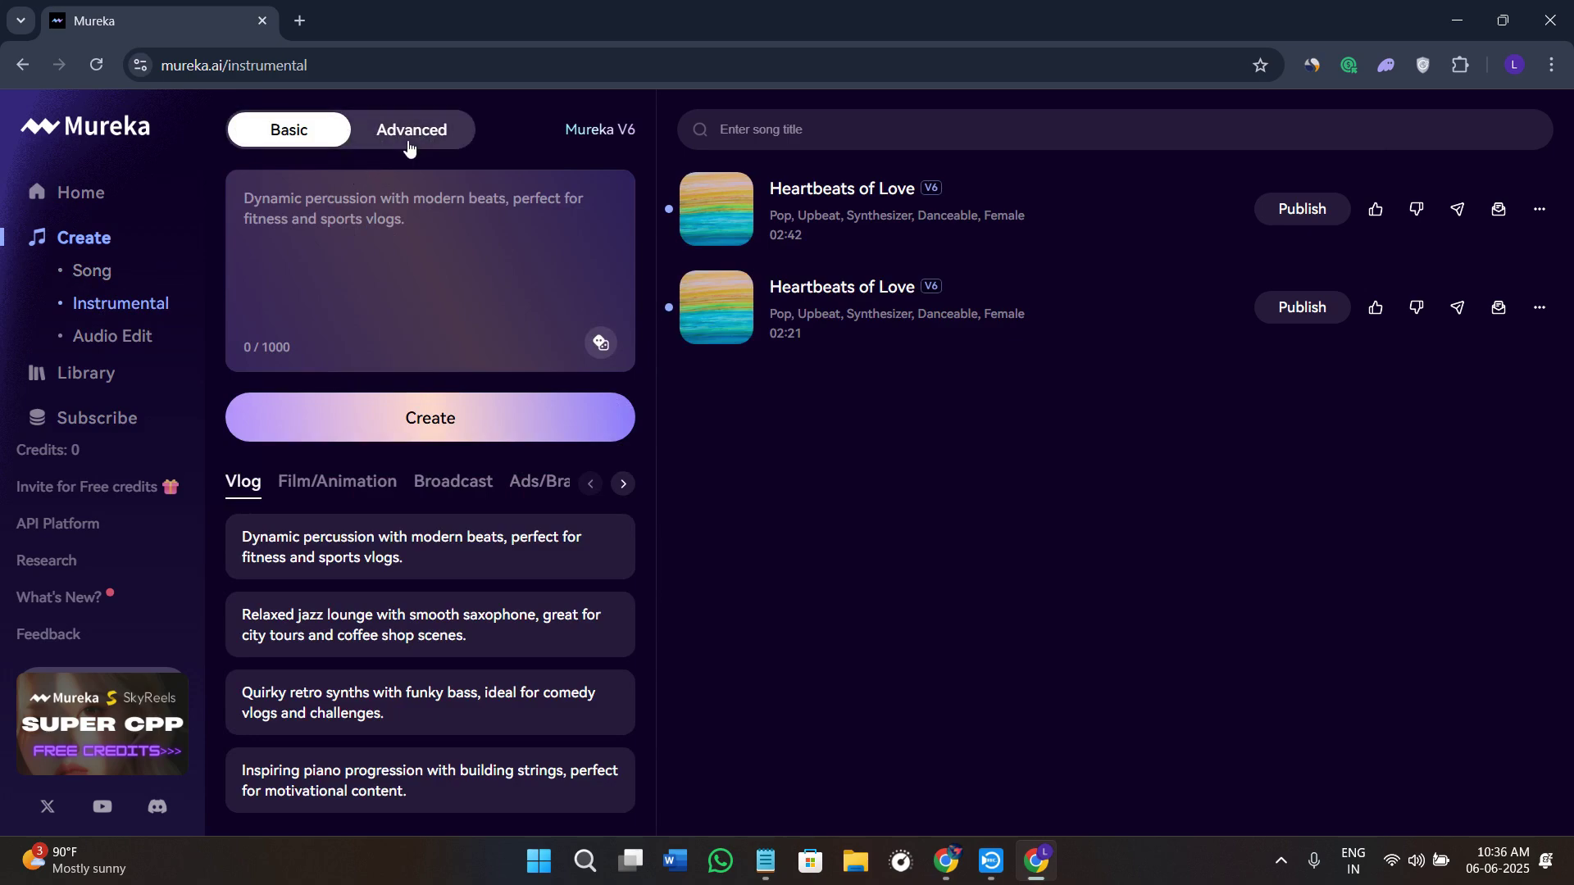
{"action": "left_click", "coordinate": [311, 135]}
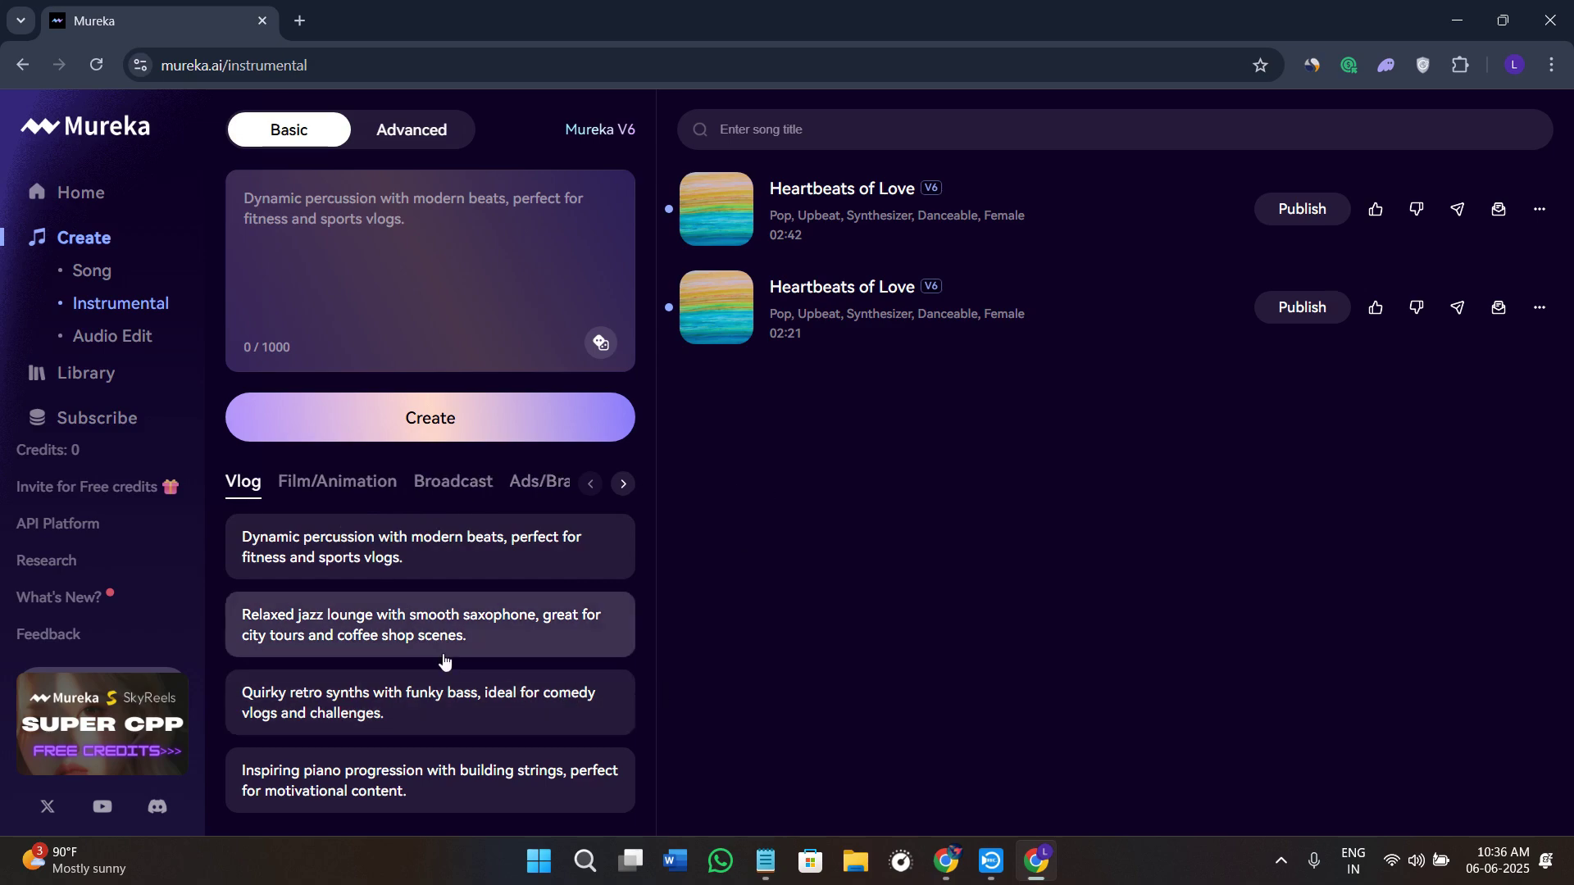
{"action": "scroll", "coordinate": [460, 664], "scroll_direction": "down", "scroll_amount": 2}
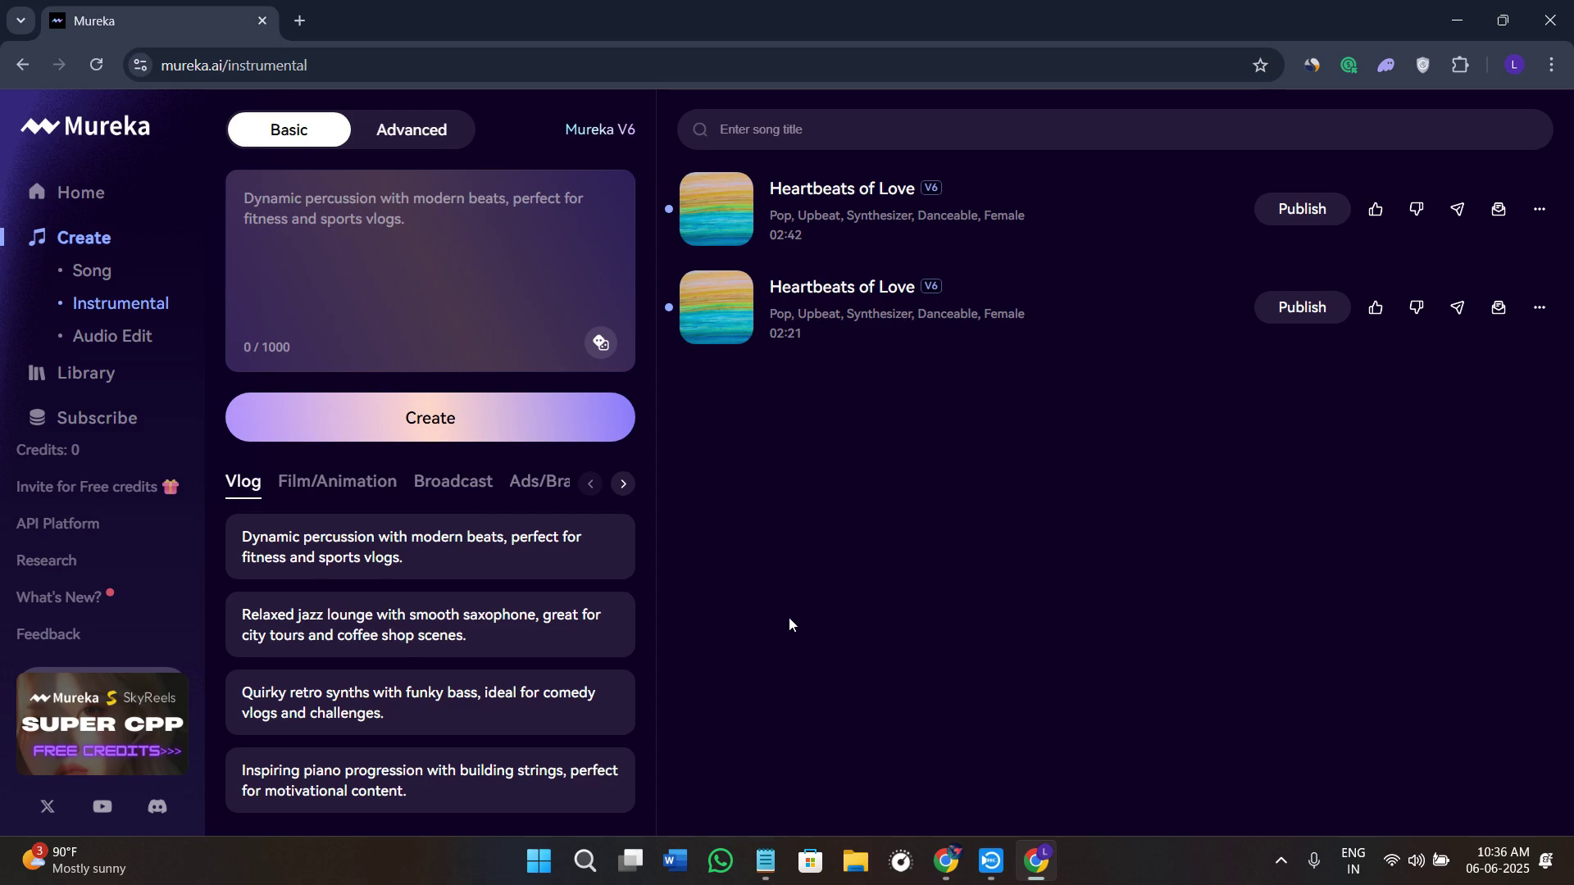
Try to create an instrumental from the prompt “gym,” “love,” or “motivational”, and dismiss the subscription and invitation dialogs.
{"action": "key", "text": "alt+Tab"}
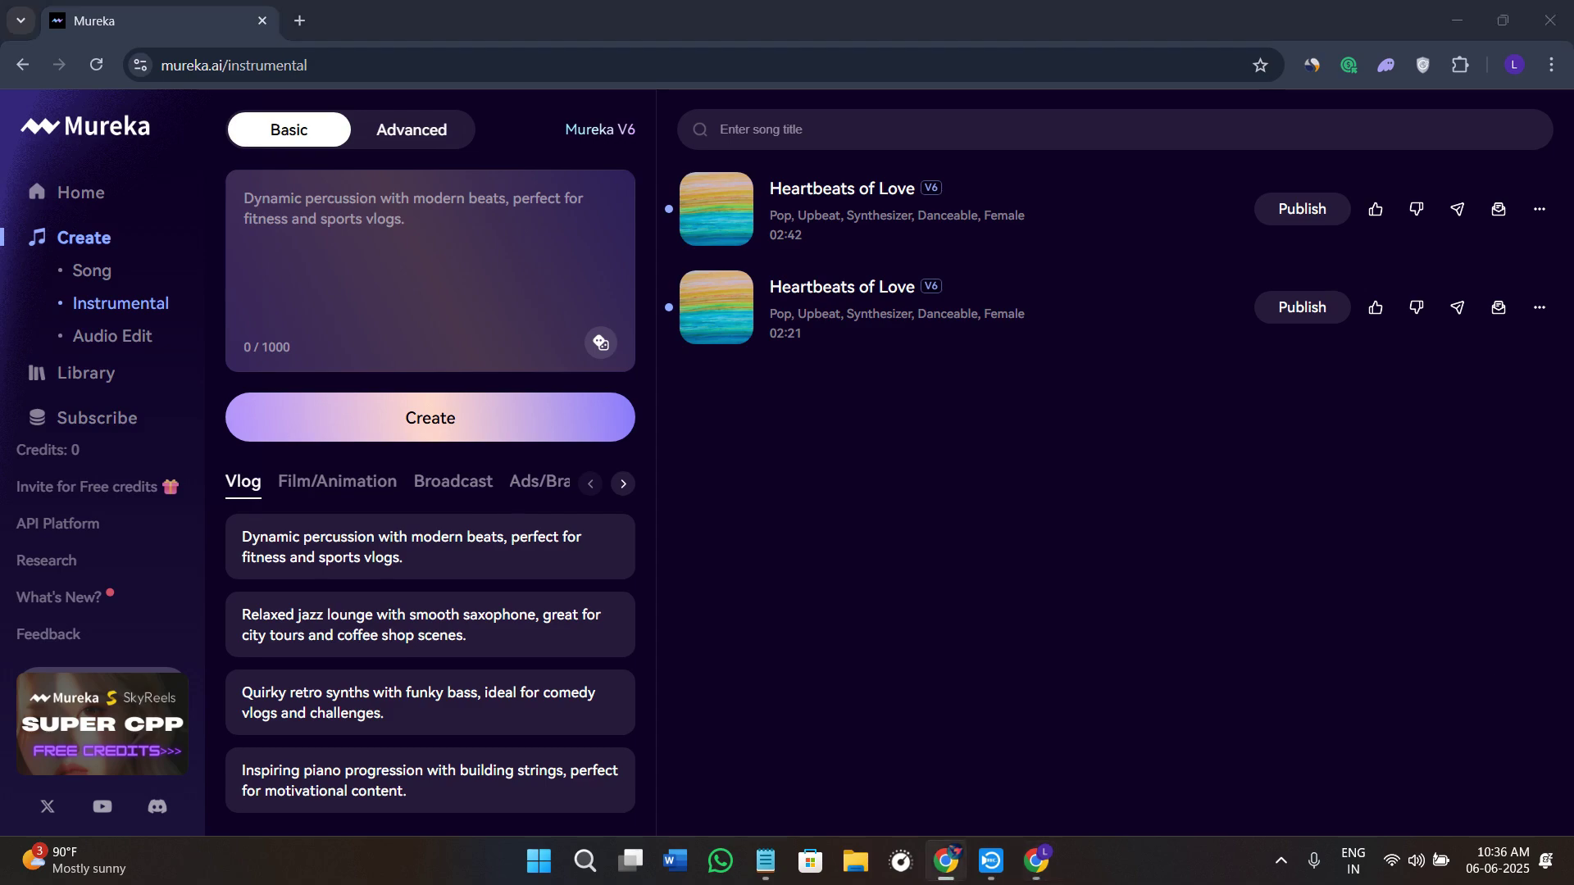
{"action": "left_click", "coordinate": [413, 239]}
{"action": "type", "text": "\"gym,\" \"love,\" or \"motivational\""}
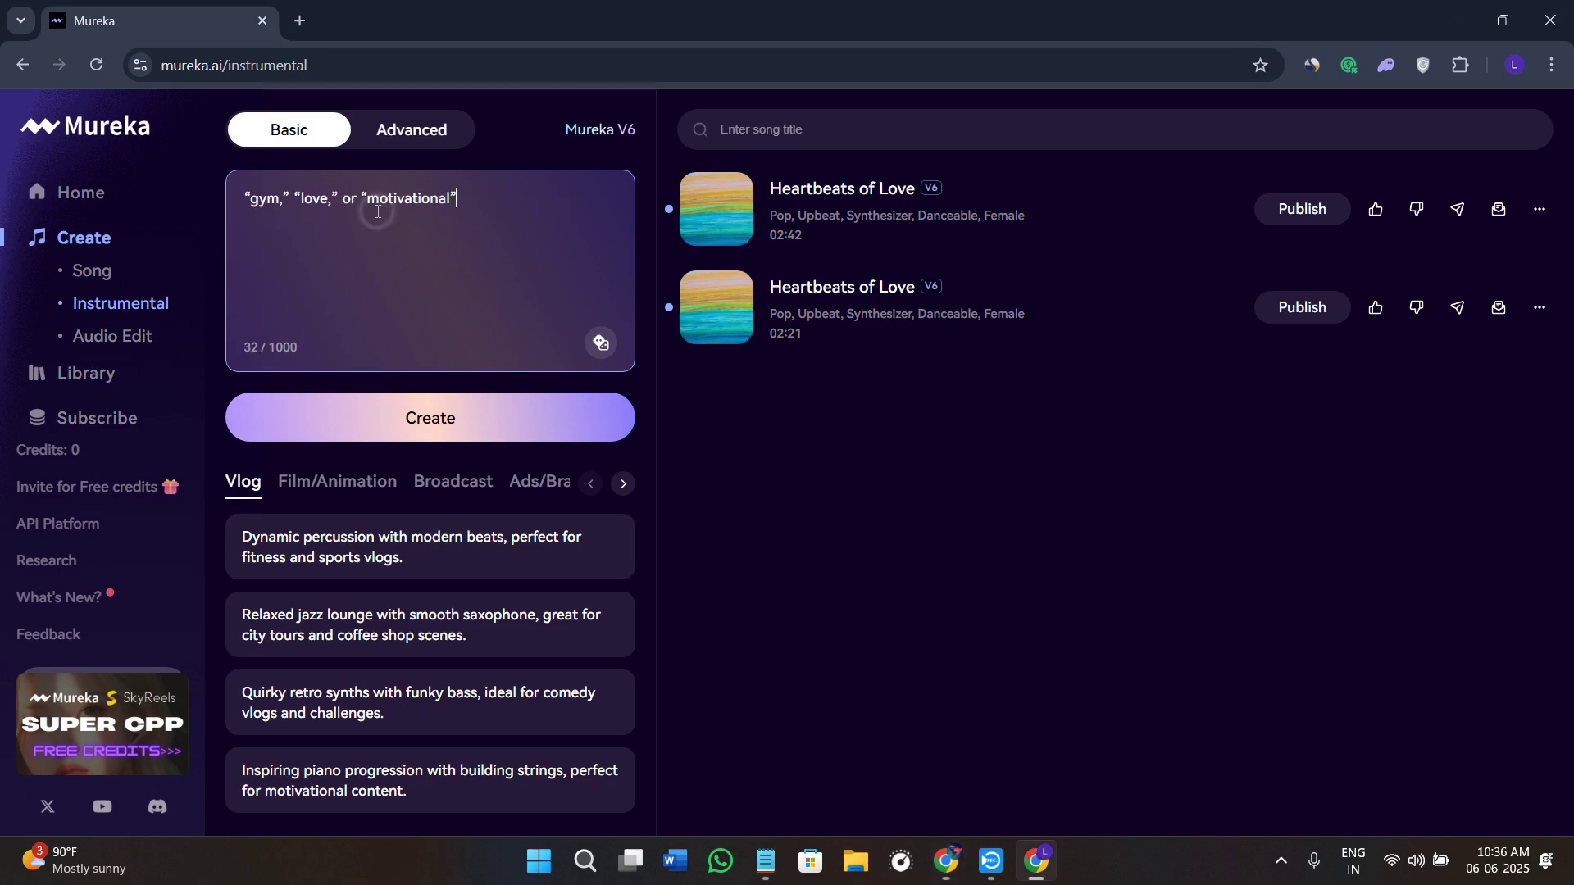
{"action": "left_click", "coordinate": [485, 422]}
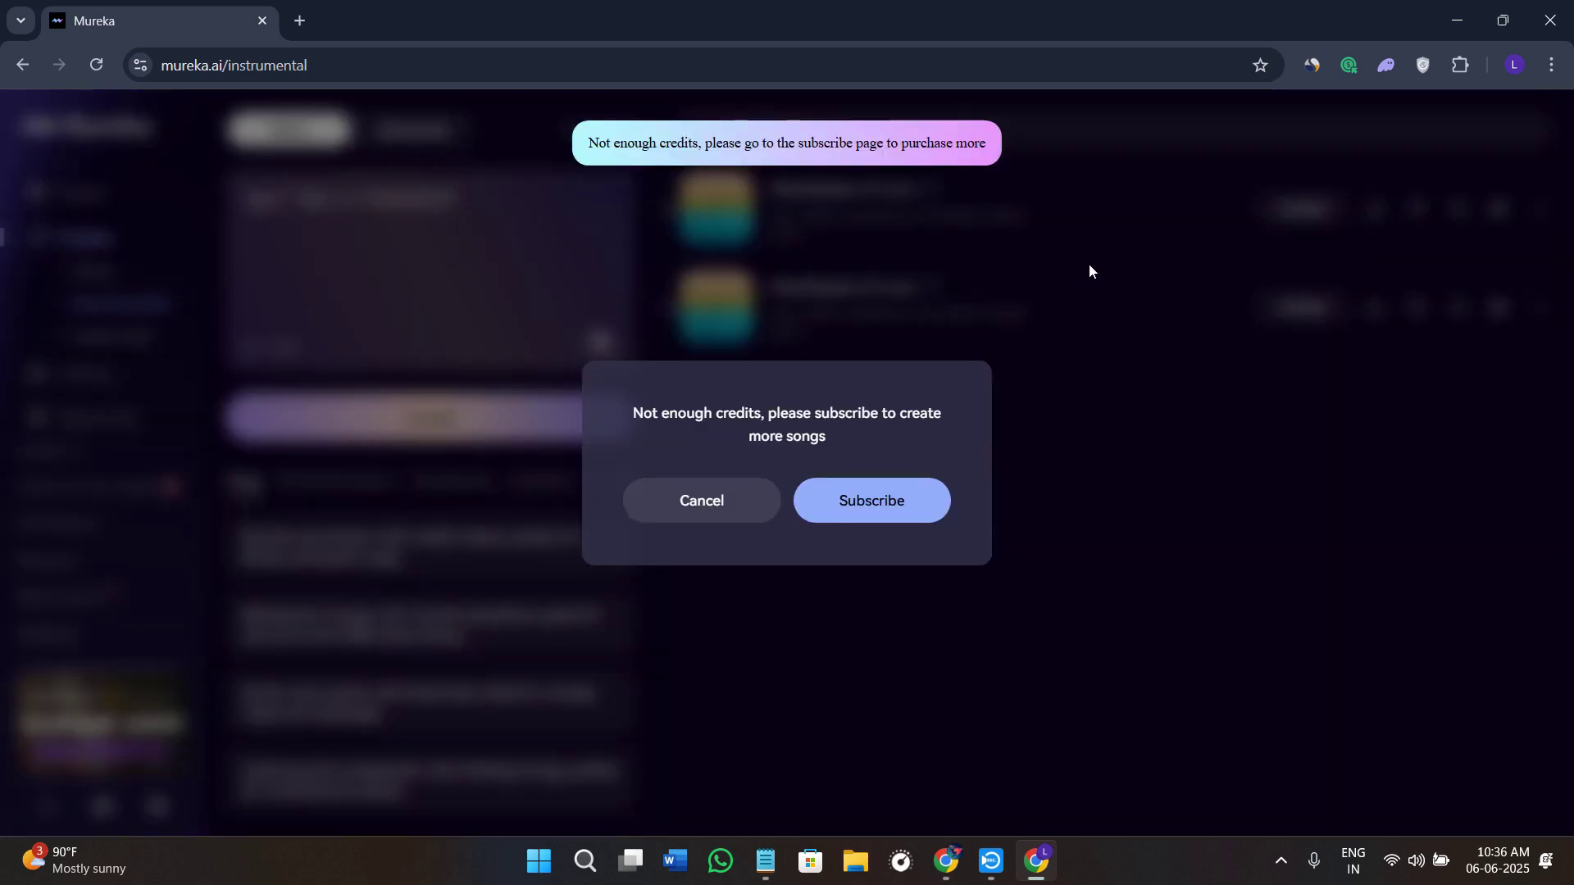
{"action": "left_click", "coordinate": [720, 499]}
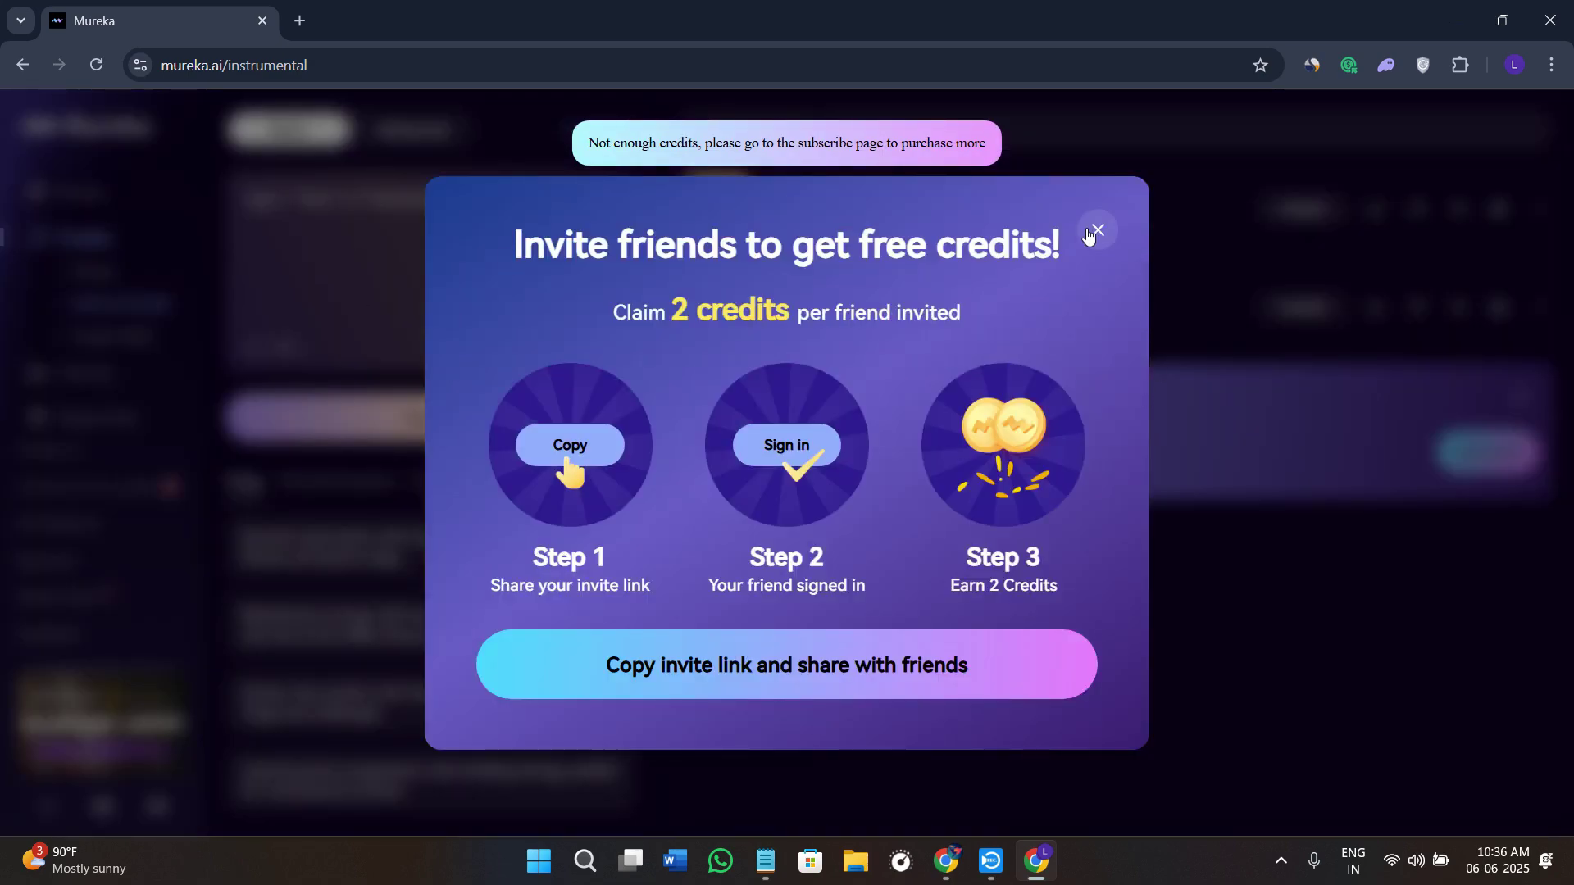
{"action": "left_click", "coordinate": [1090, 233]}
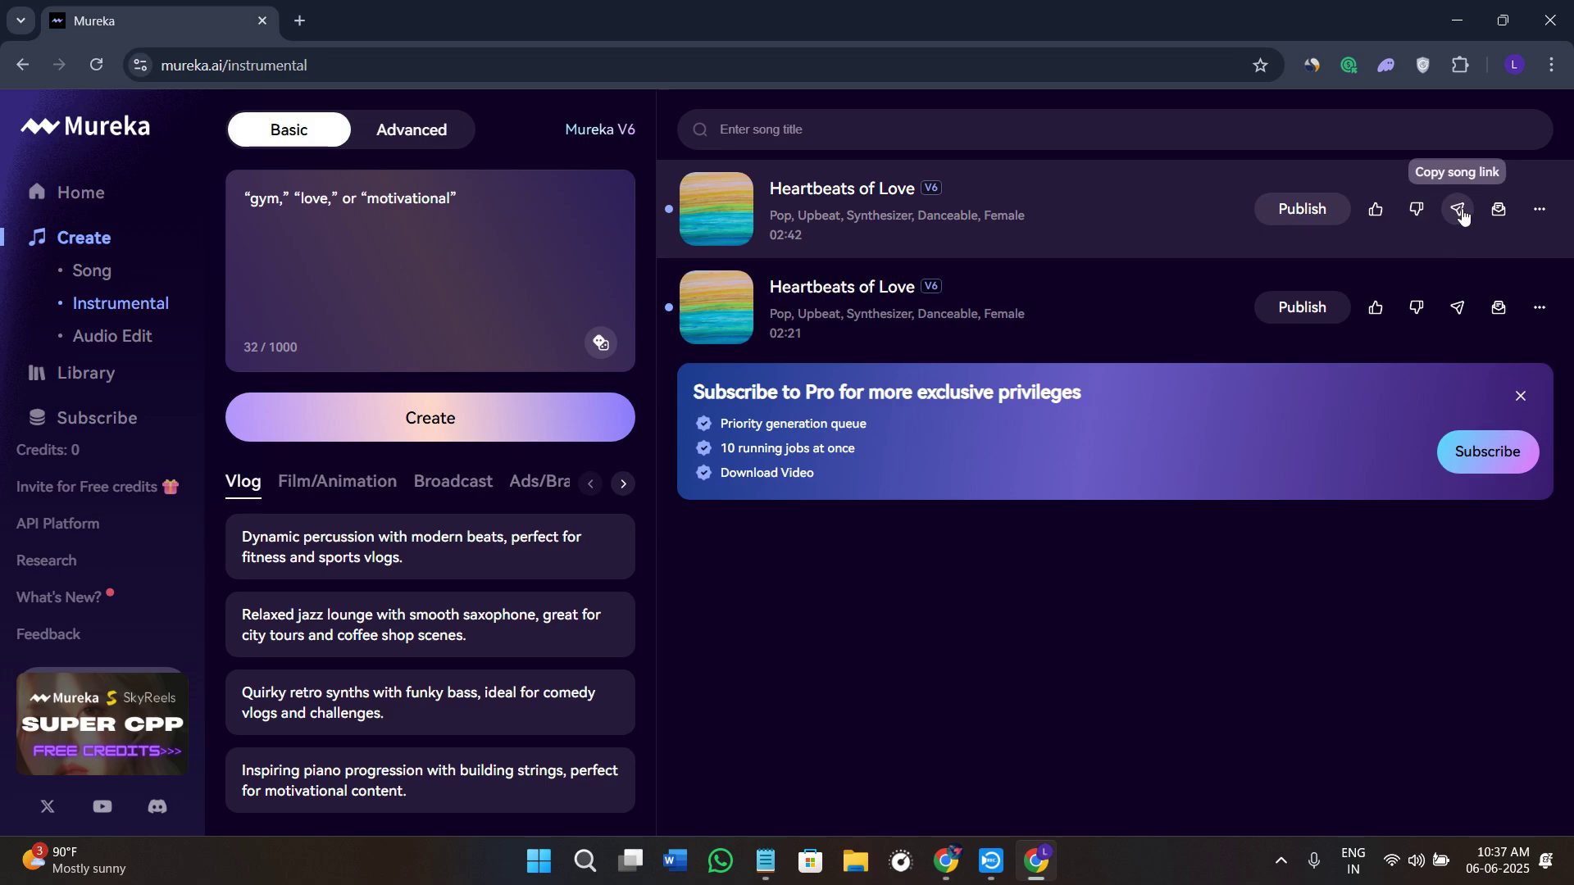
View the first song's extra options, and browse the Mine, Used and Library reference tracks in Advanced instrumental mode.
{"action": "left_click", "coordinate": [1539, 209]}
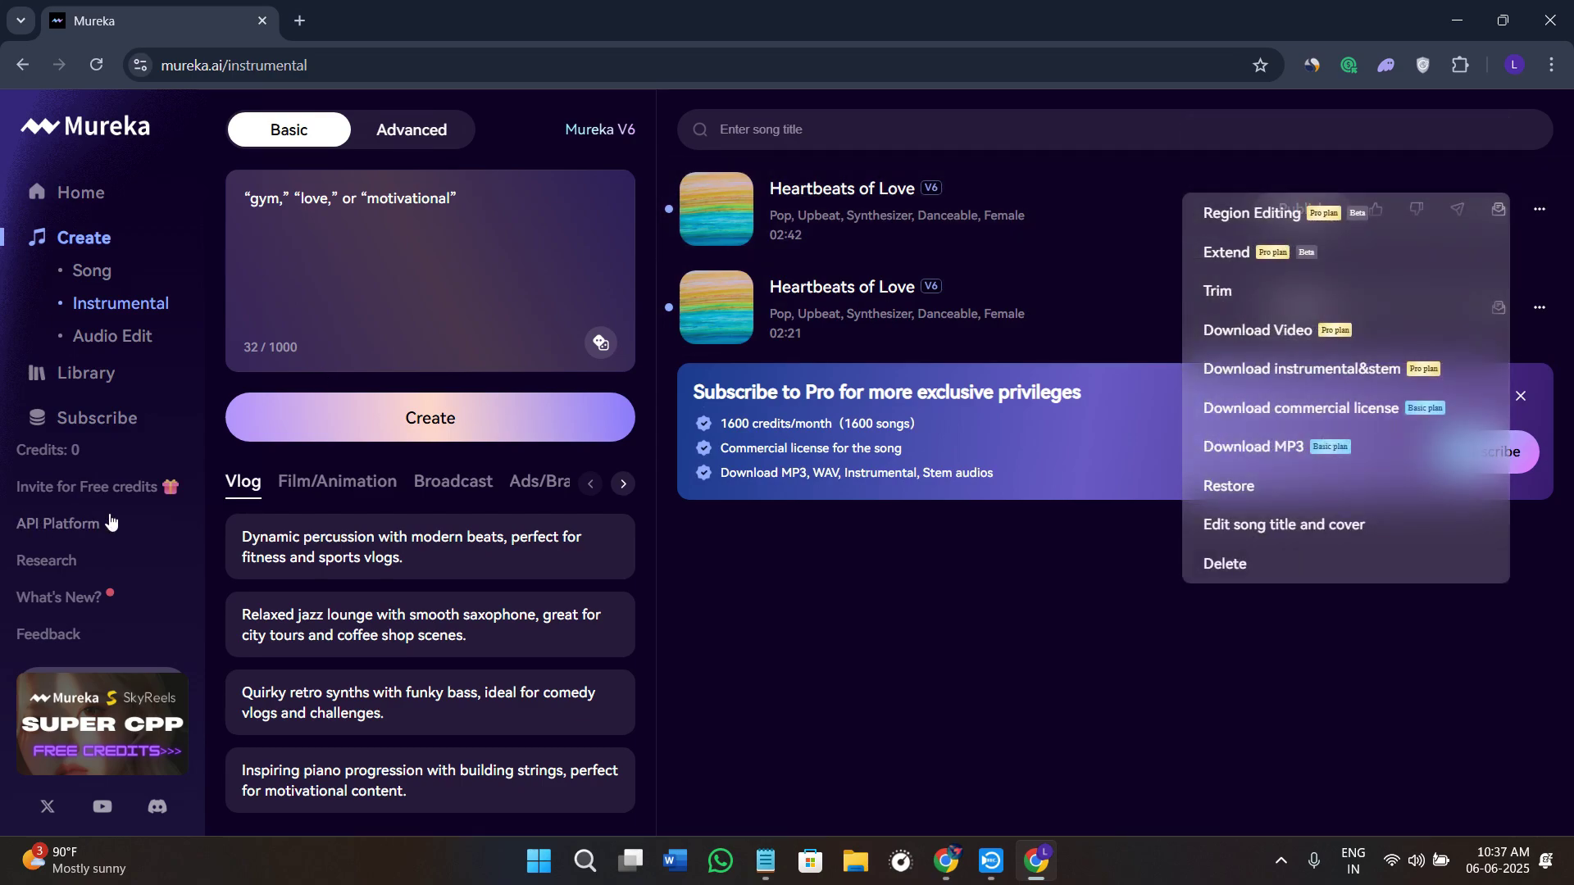
{"action": "left_click", "coordinate": [396, 128]}
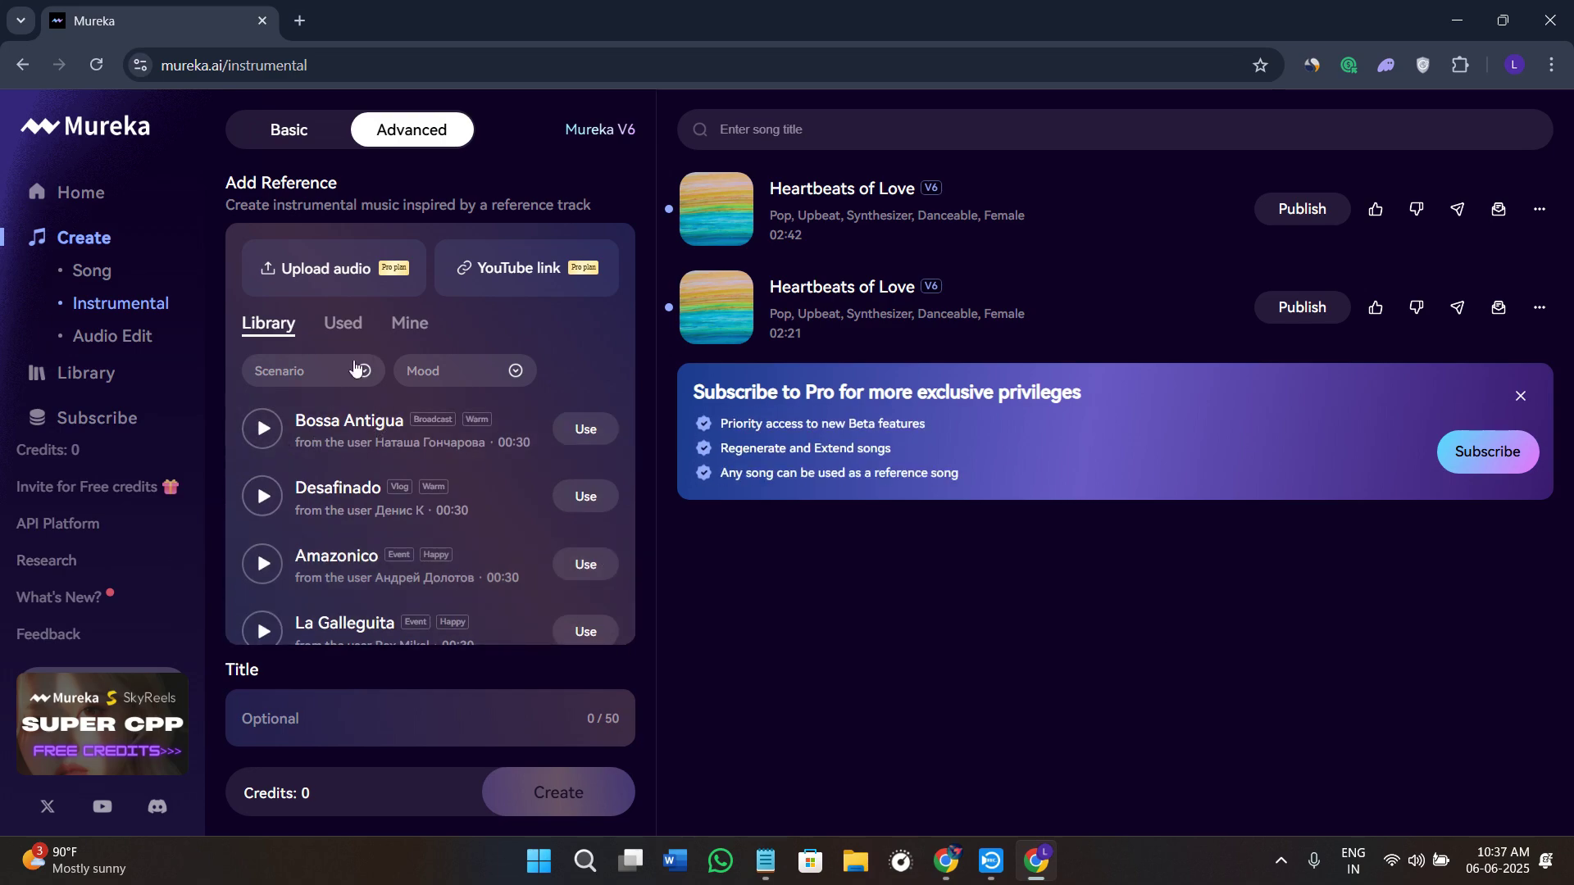
{"action": "left_click", "coordinate": [406, 322]}
{"action": "left_click", "coordinate": [334, 332]}
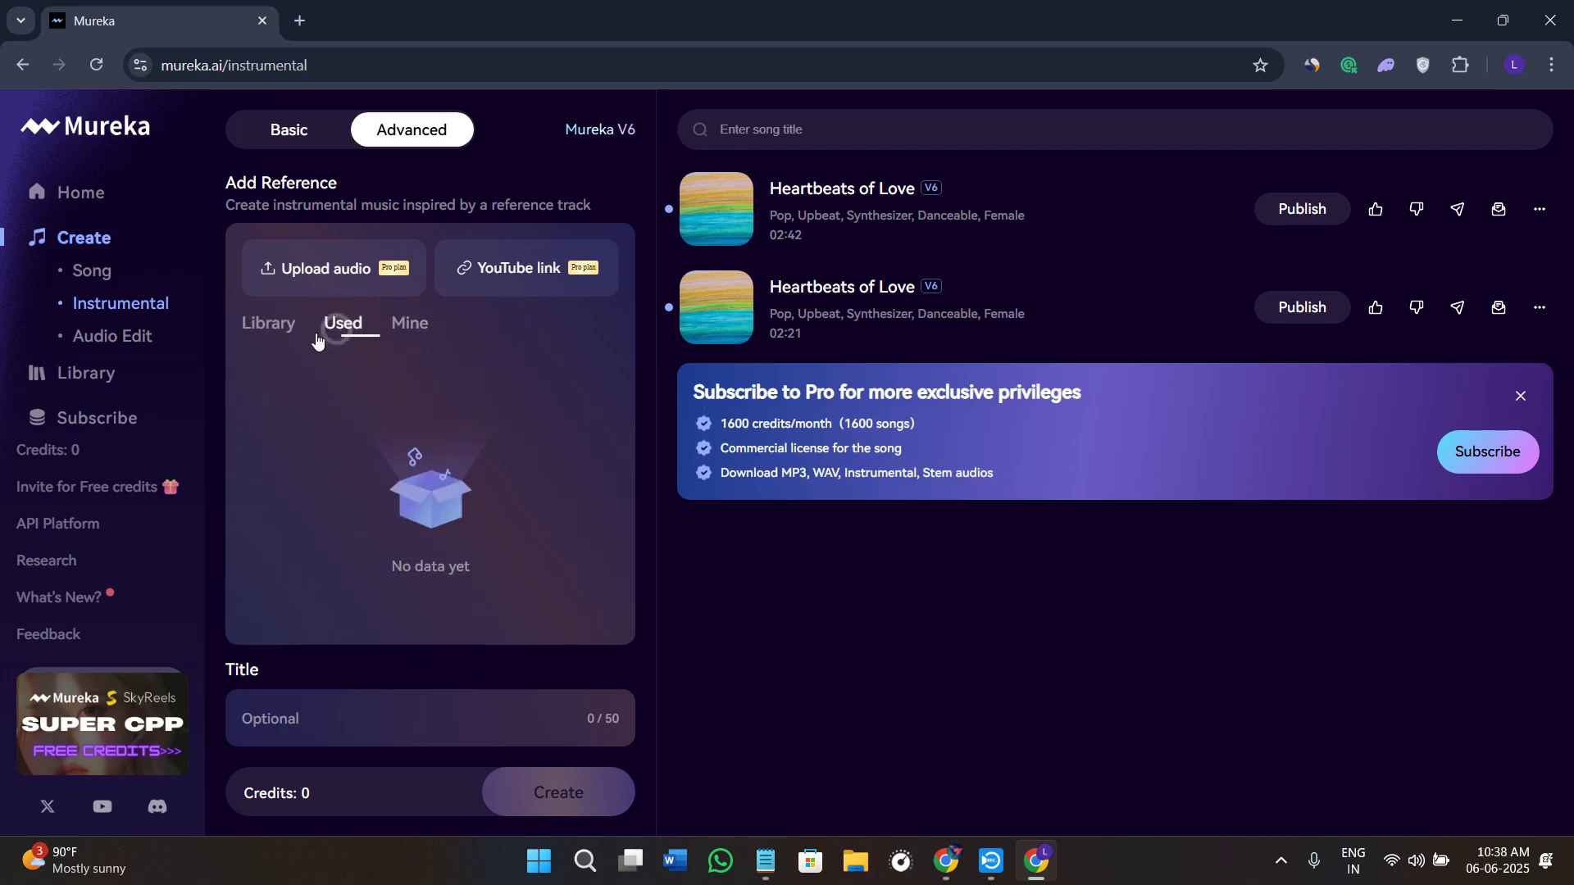
{"action": "left_click", "coordinate": [267, 323]}
{"action": "scroll", "coordinate": [567, 608], "scroll_direction": "down", "scroll_amount": 4}
{"action": "scroll", "coordinate": [568, 605], "scroll_direction": "down", "scroll_amount": 1}
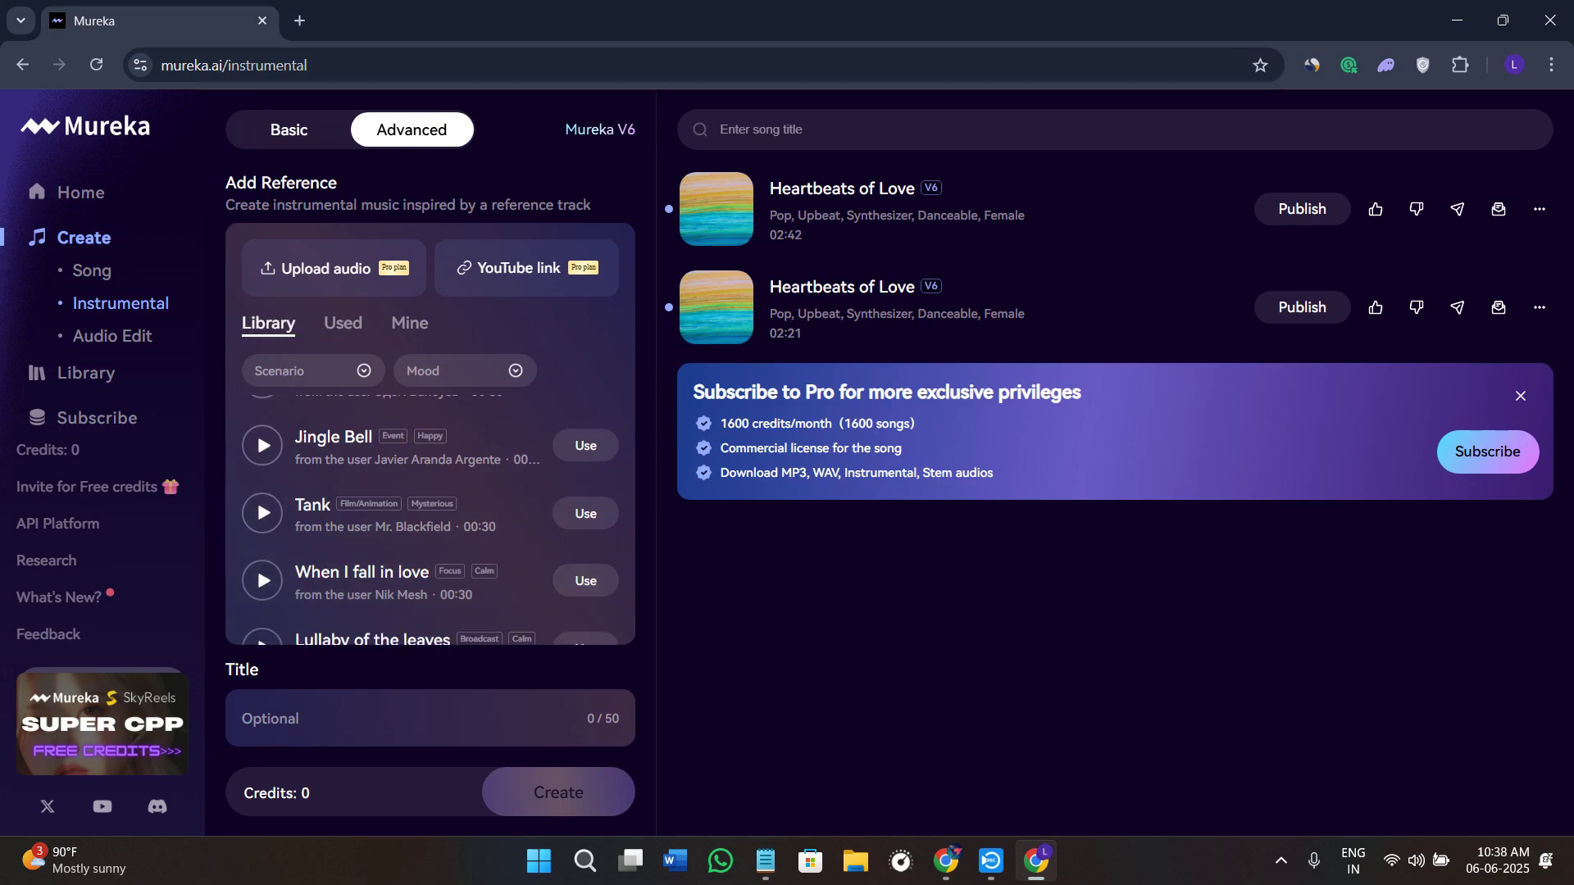
Review the Audio Edit tools, try to open Region Editing, and return to the Audio Edit page.
{"action": "left_click", "coordinate": [107, 342]}
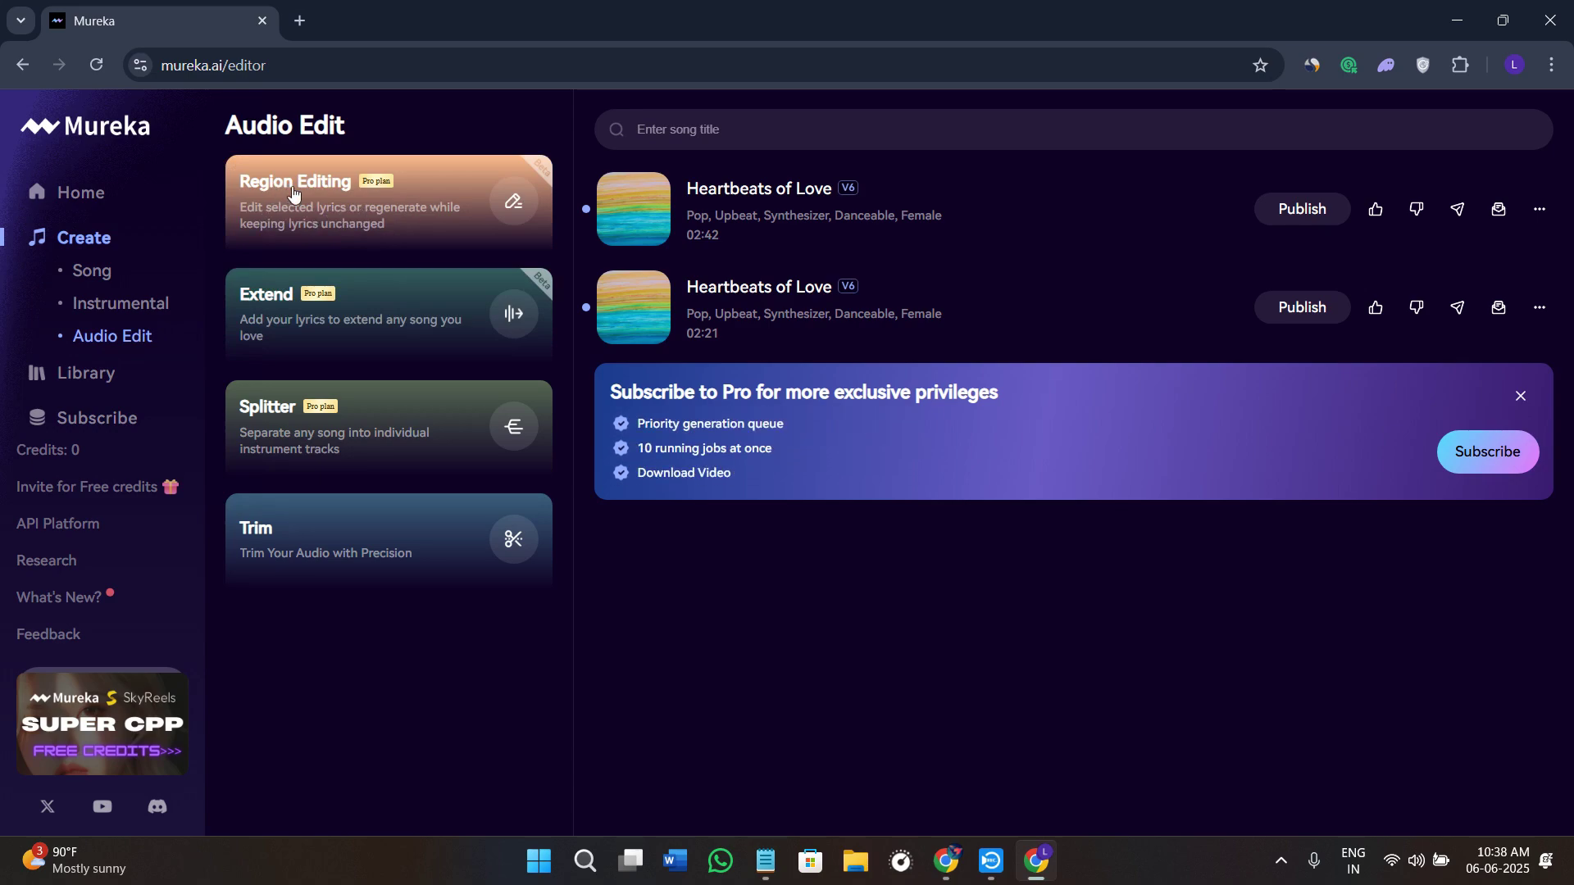
{"action": "left_click", "coordinate": [347, 200]}
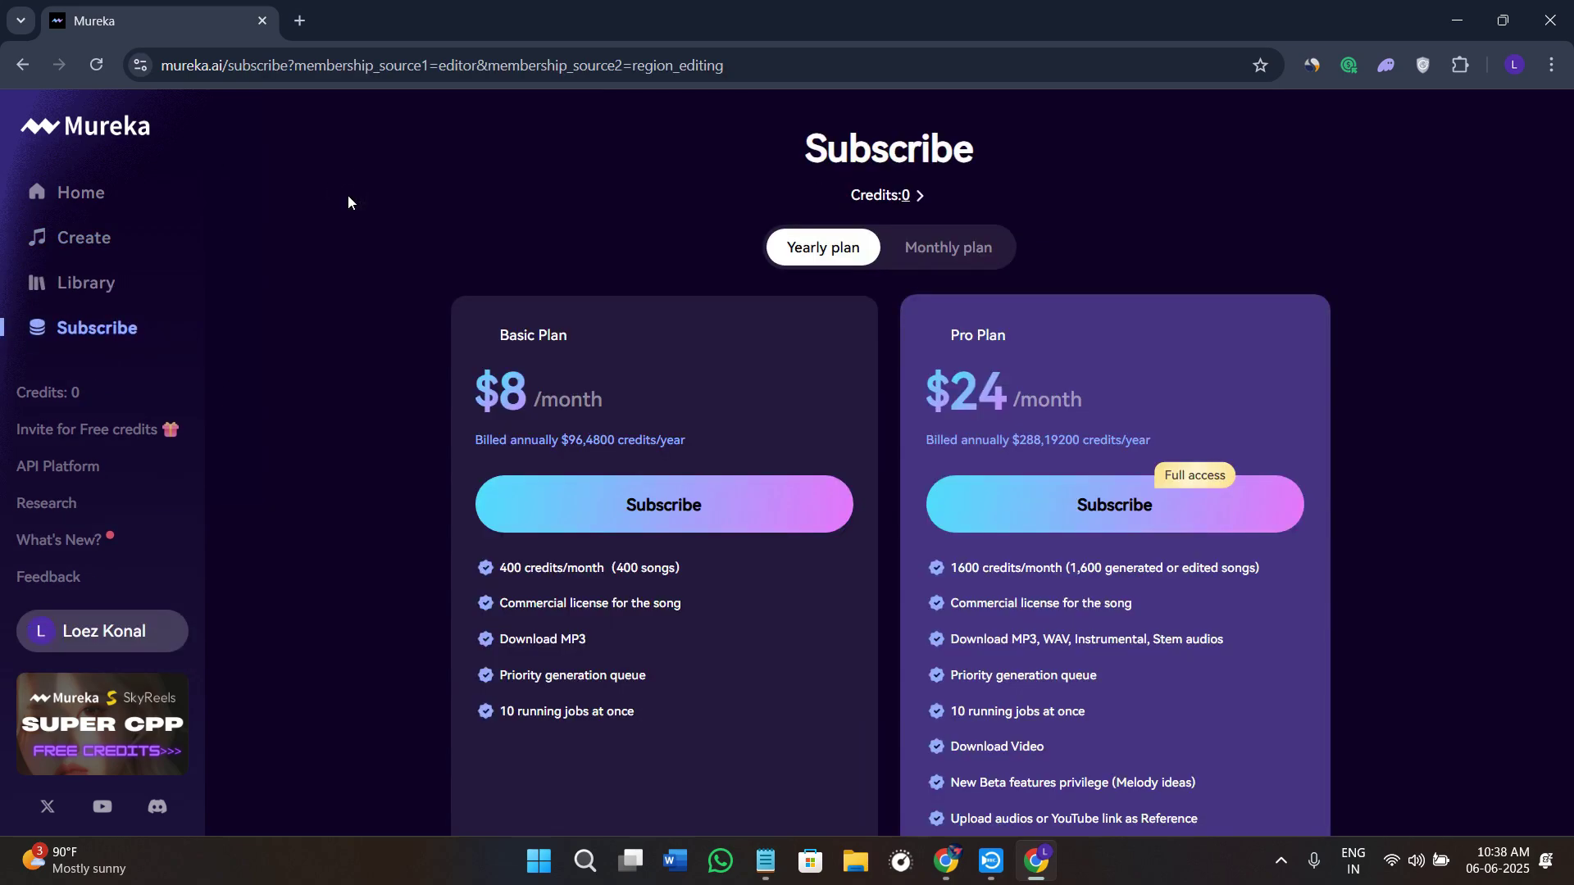
{"action": "left_click", "coordinate": [22, 65]}
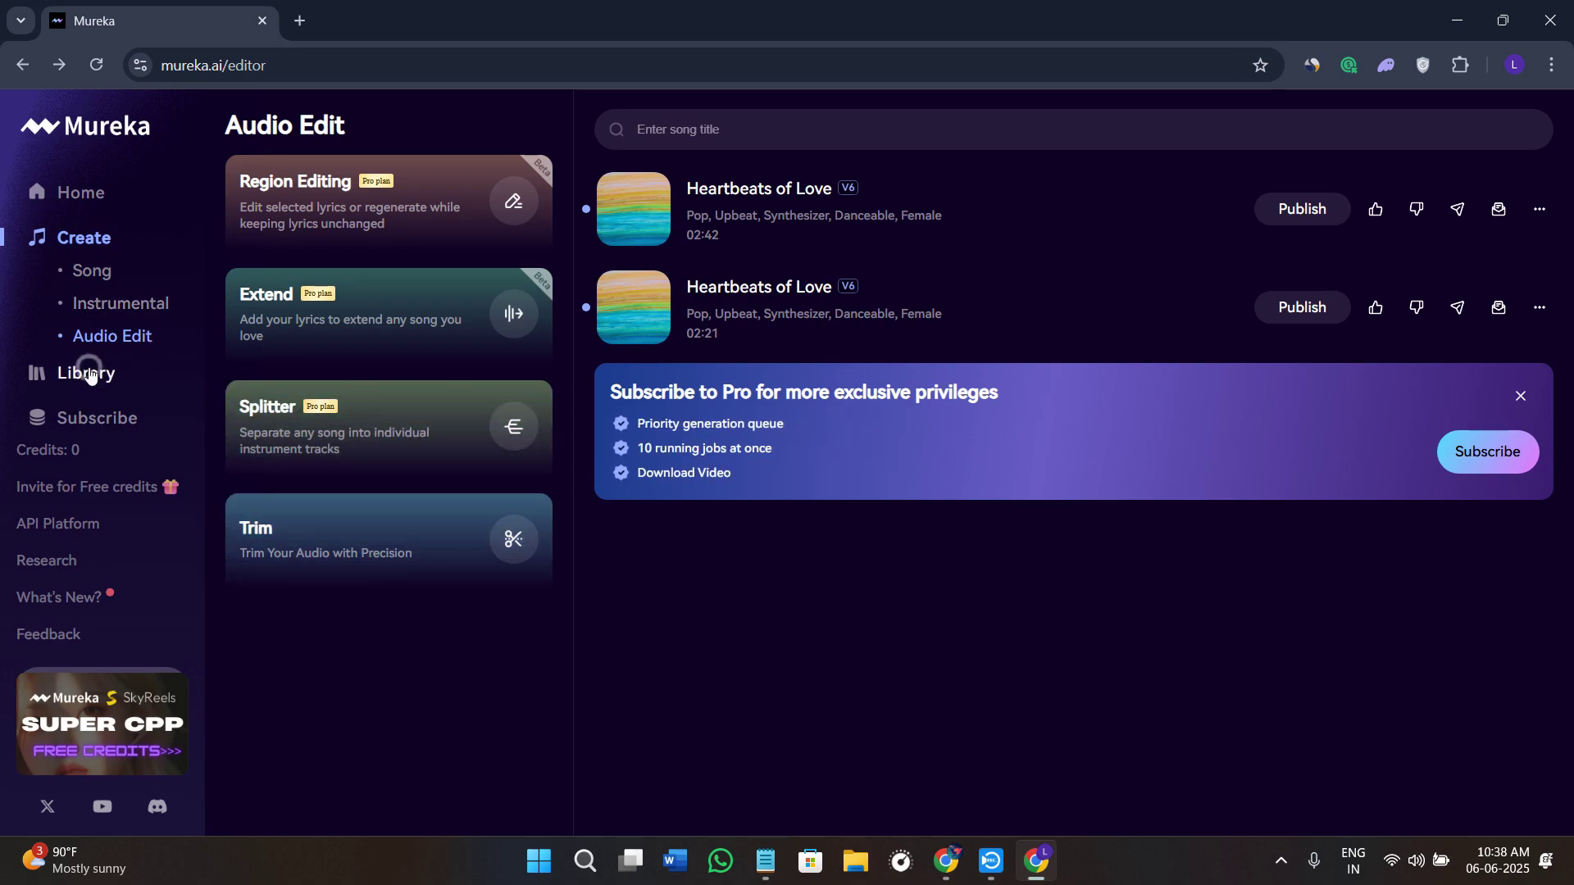
Look through the library's Liked, Published, Disliked and Liked songs views, return to all own songs, and view the first song's options.
{"action": "left_click", "coordinate": [81, 371]}
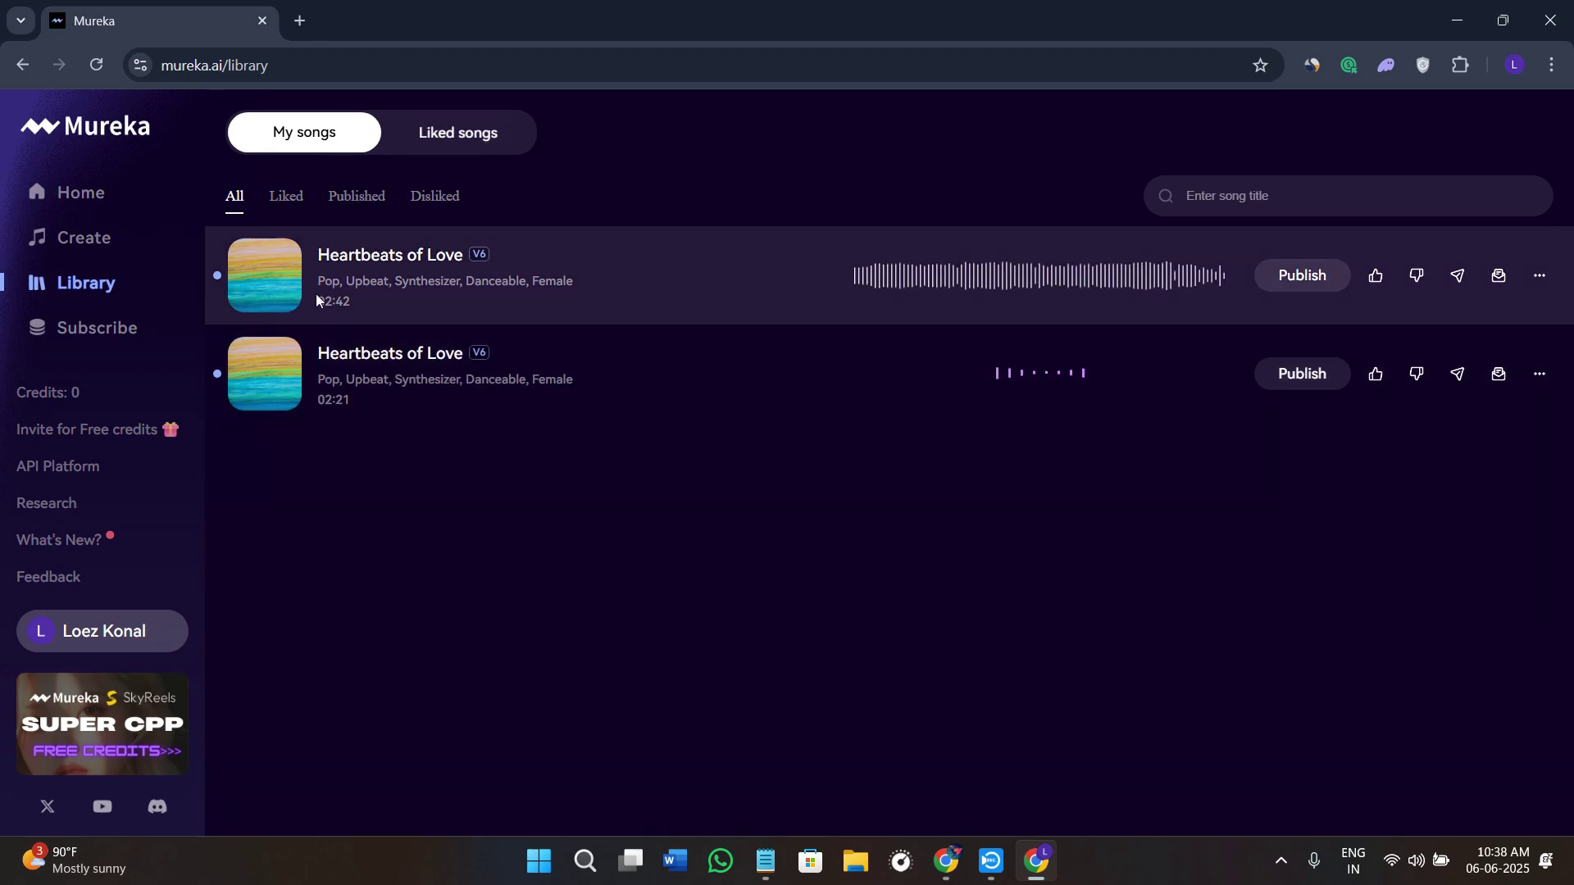
{"action": "left_click", "coordinate": [289, 198]}
{"action": "left_click", "coordinate": [356, 197]}
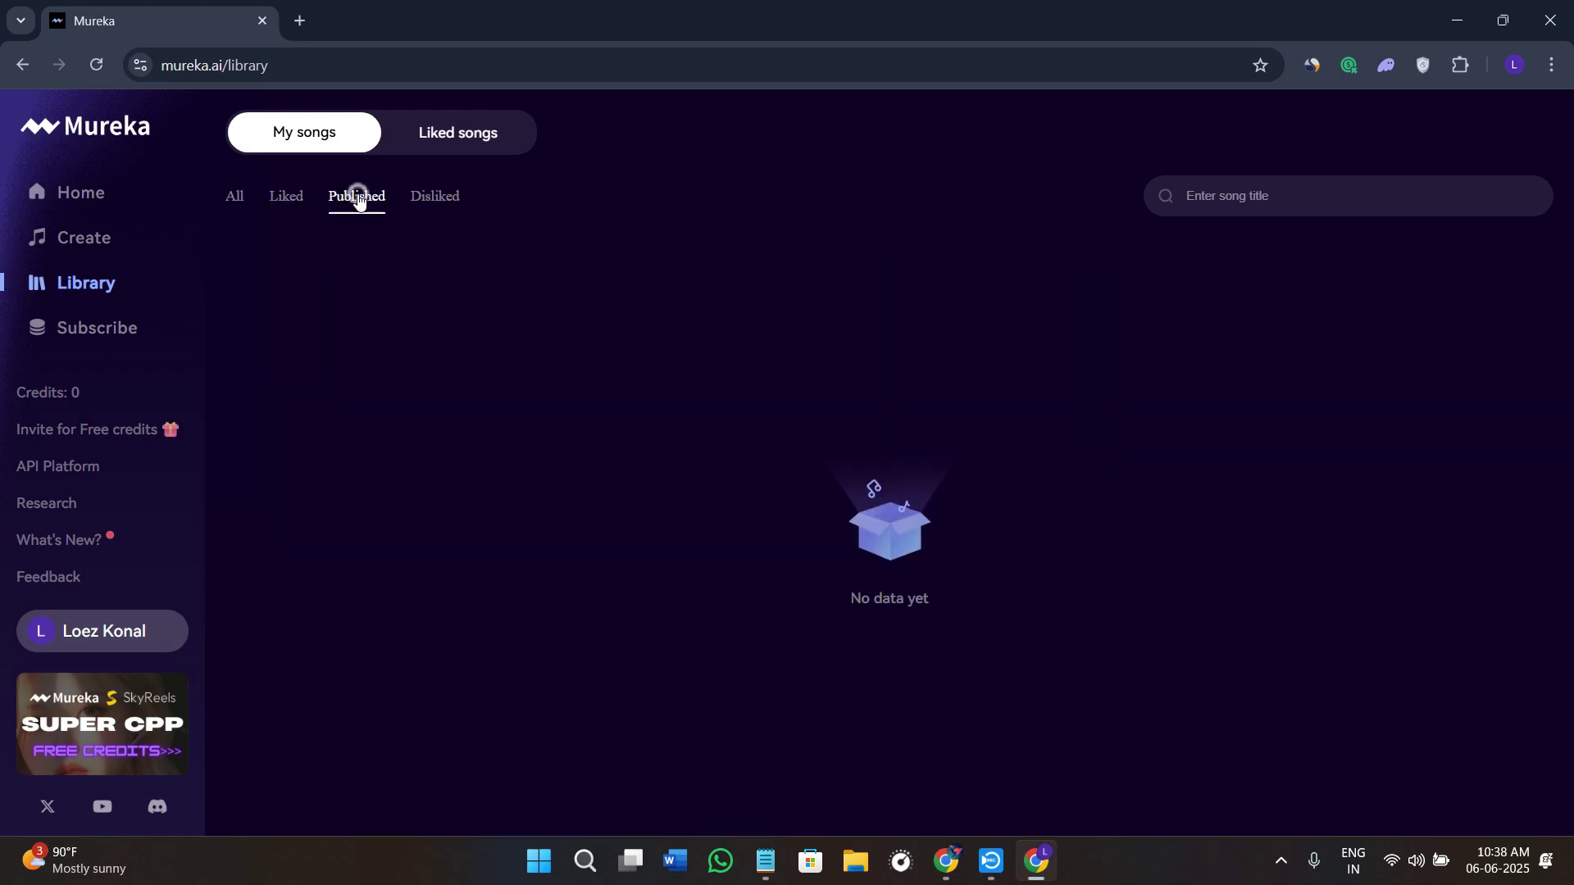
{"action": "left_click", "coordinate": [431, 205]}
{"action": "left_click", "coordinate": [1245, 197]}
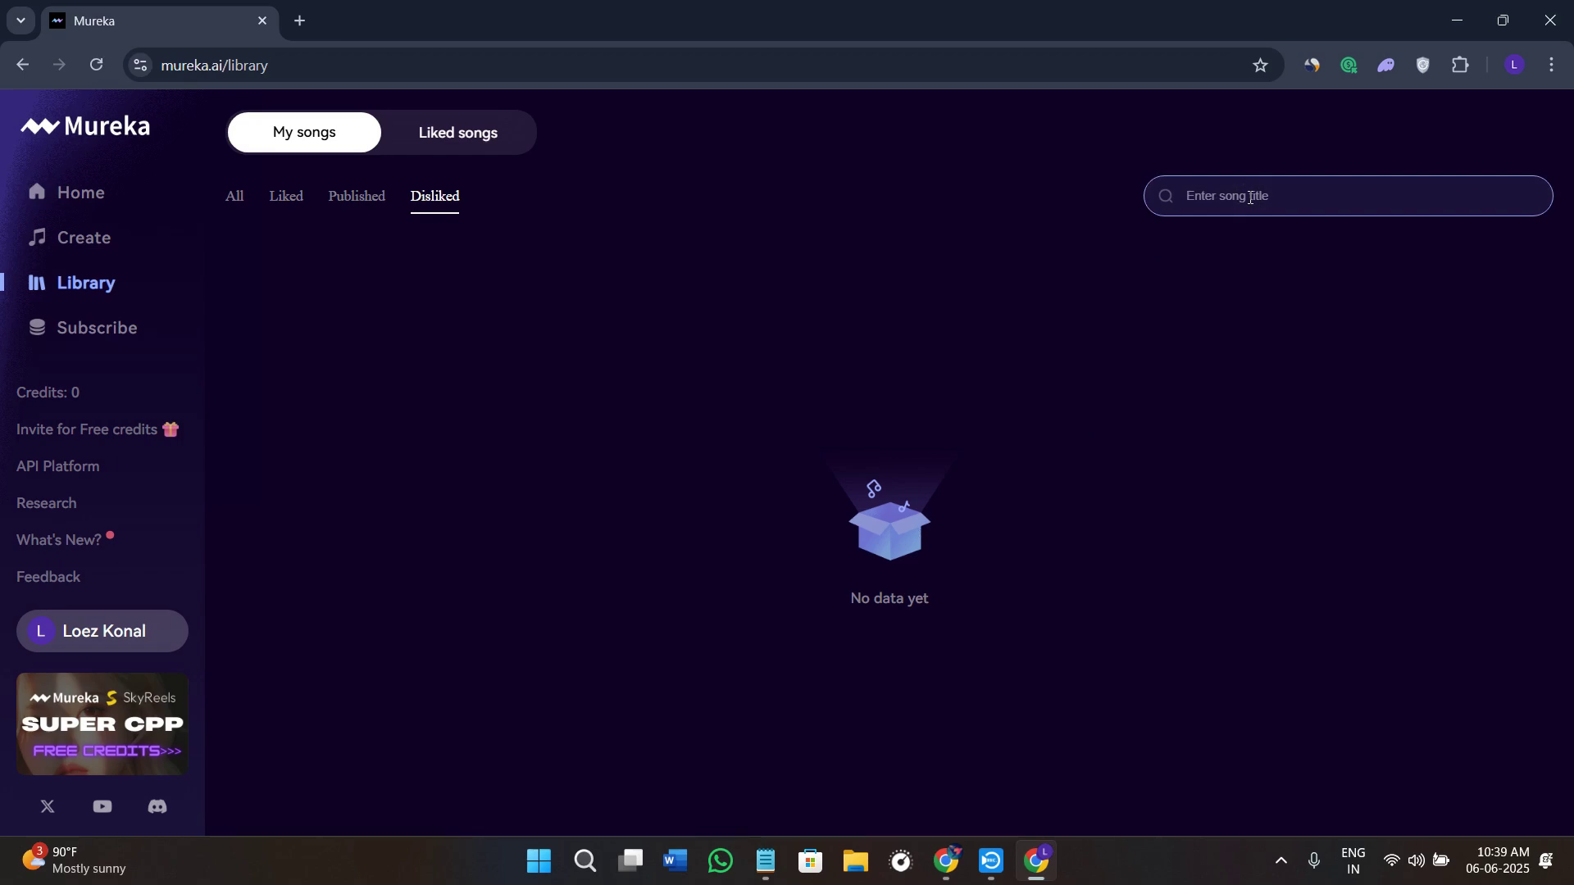
{"action": "left_click", "coordinate": [457, 144]}
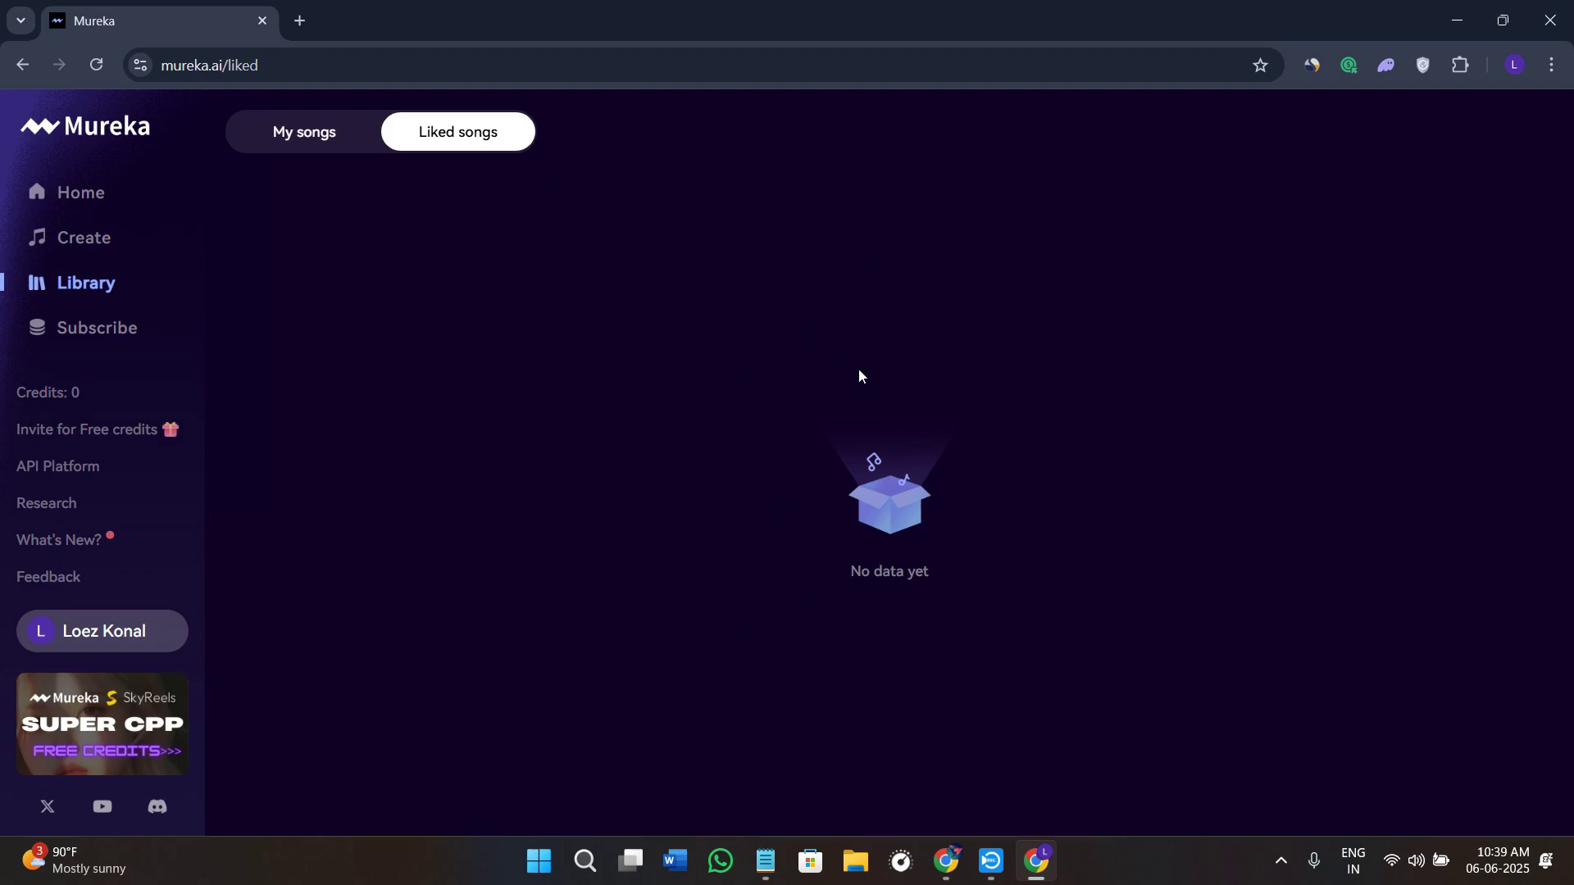
{"action": "left_click", "coordinate": [276, 140]}
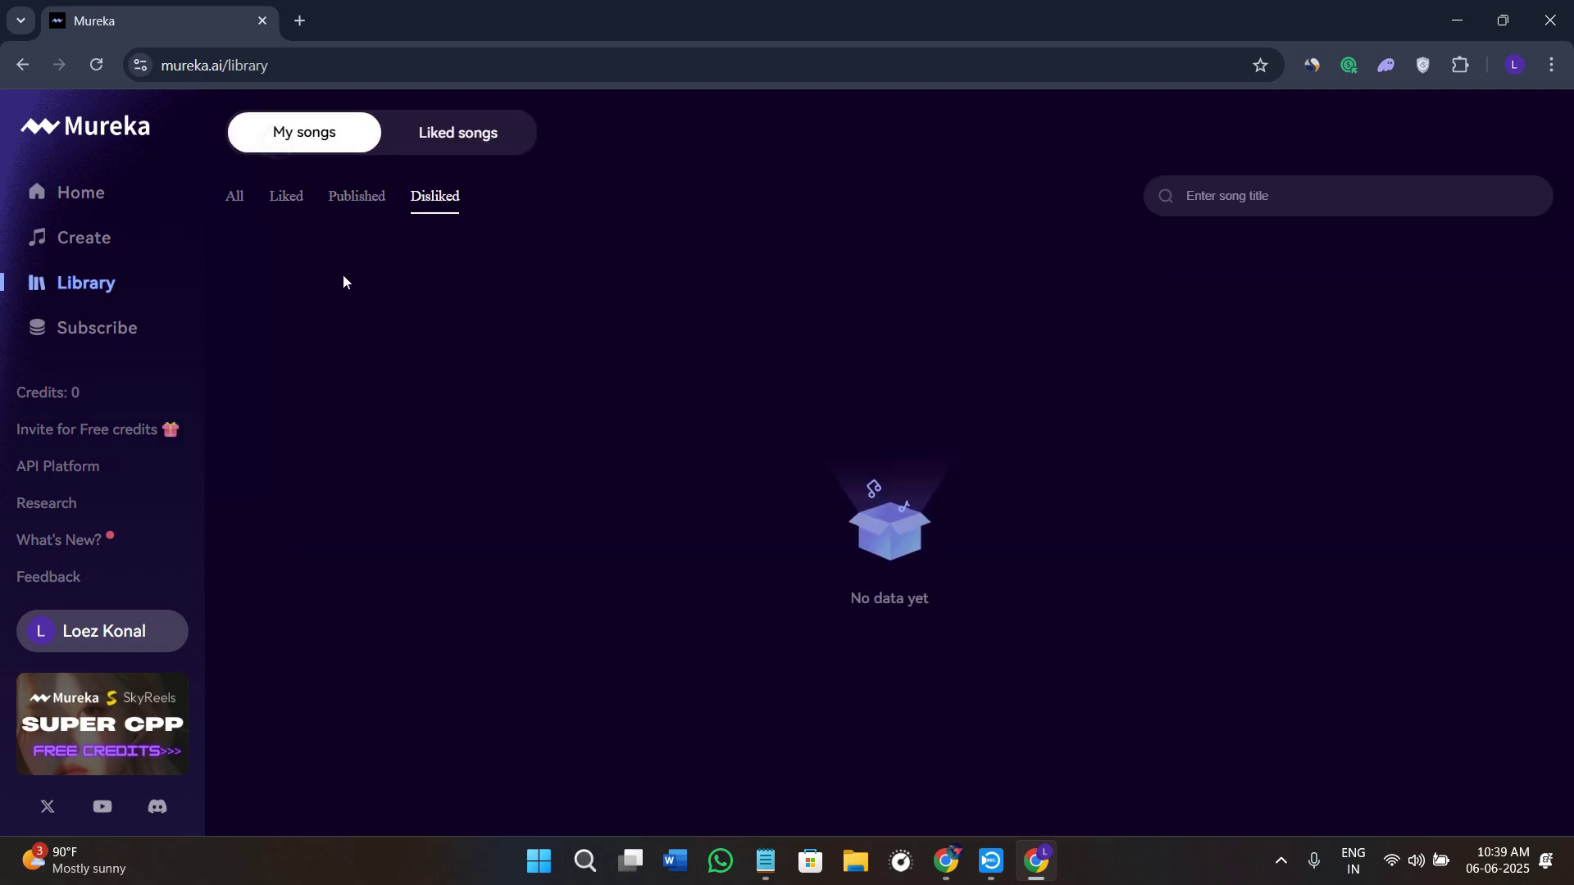
{"action": "left_click", "coordinate": [237, 207]}
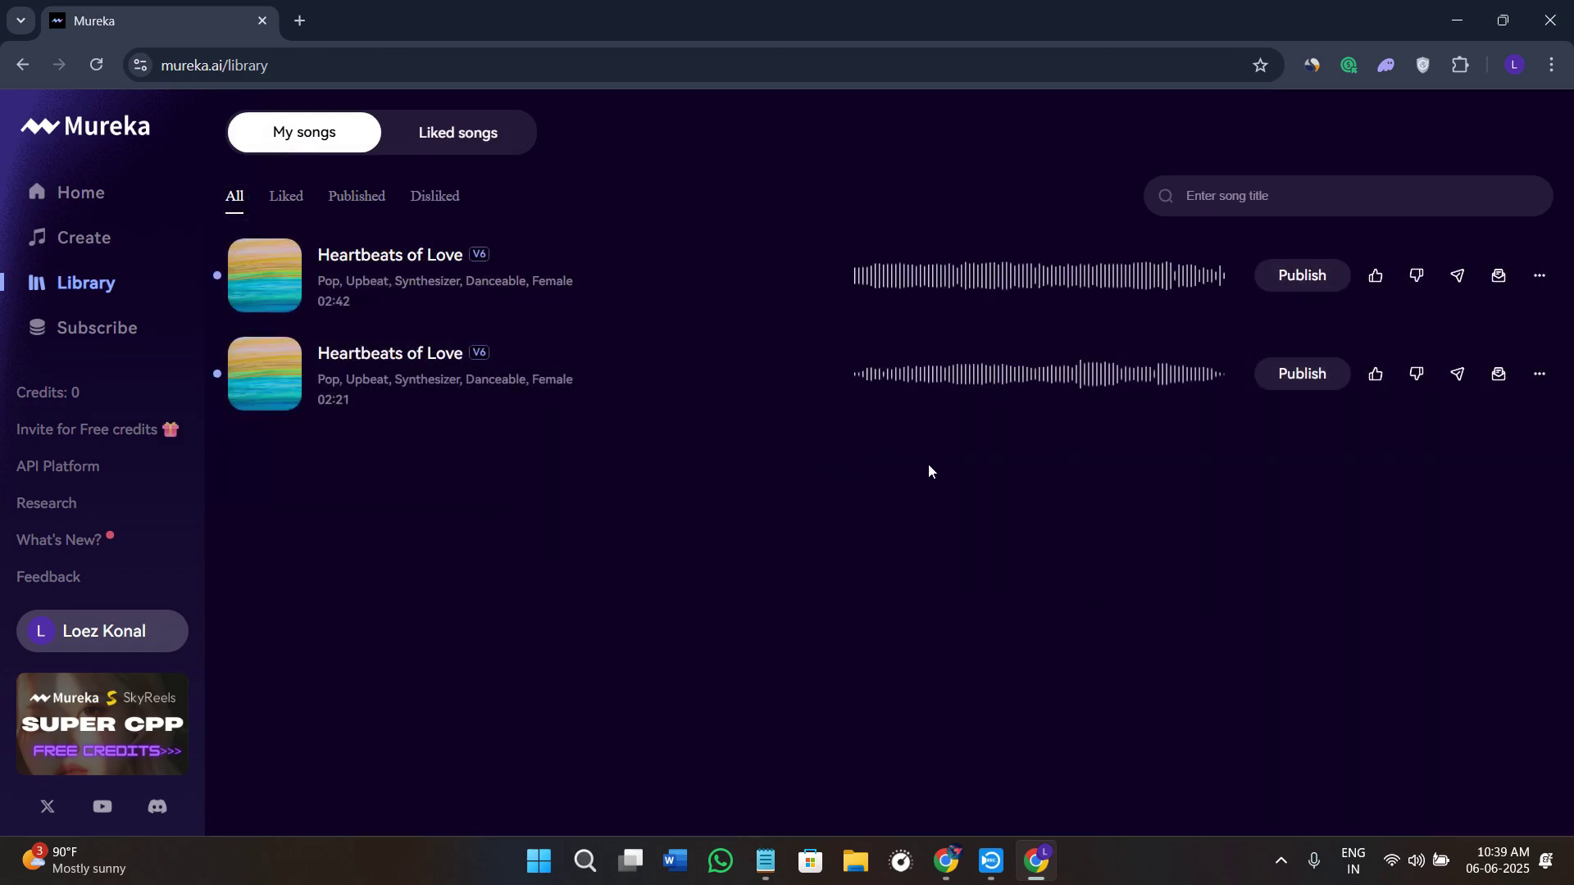
{"action": "left_click", "coordinate": [1540, 275]}
Open the subscription page and compare the yearly Basic and Pro plan features.
{"action": "left_click", "coordinate": [93, 332]}
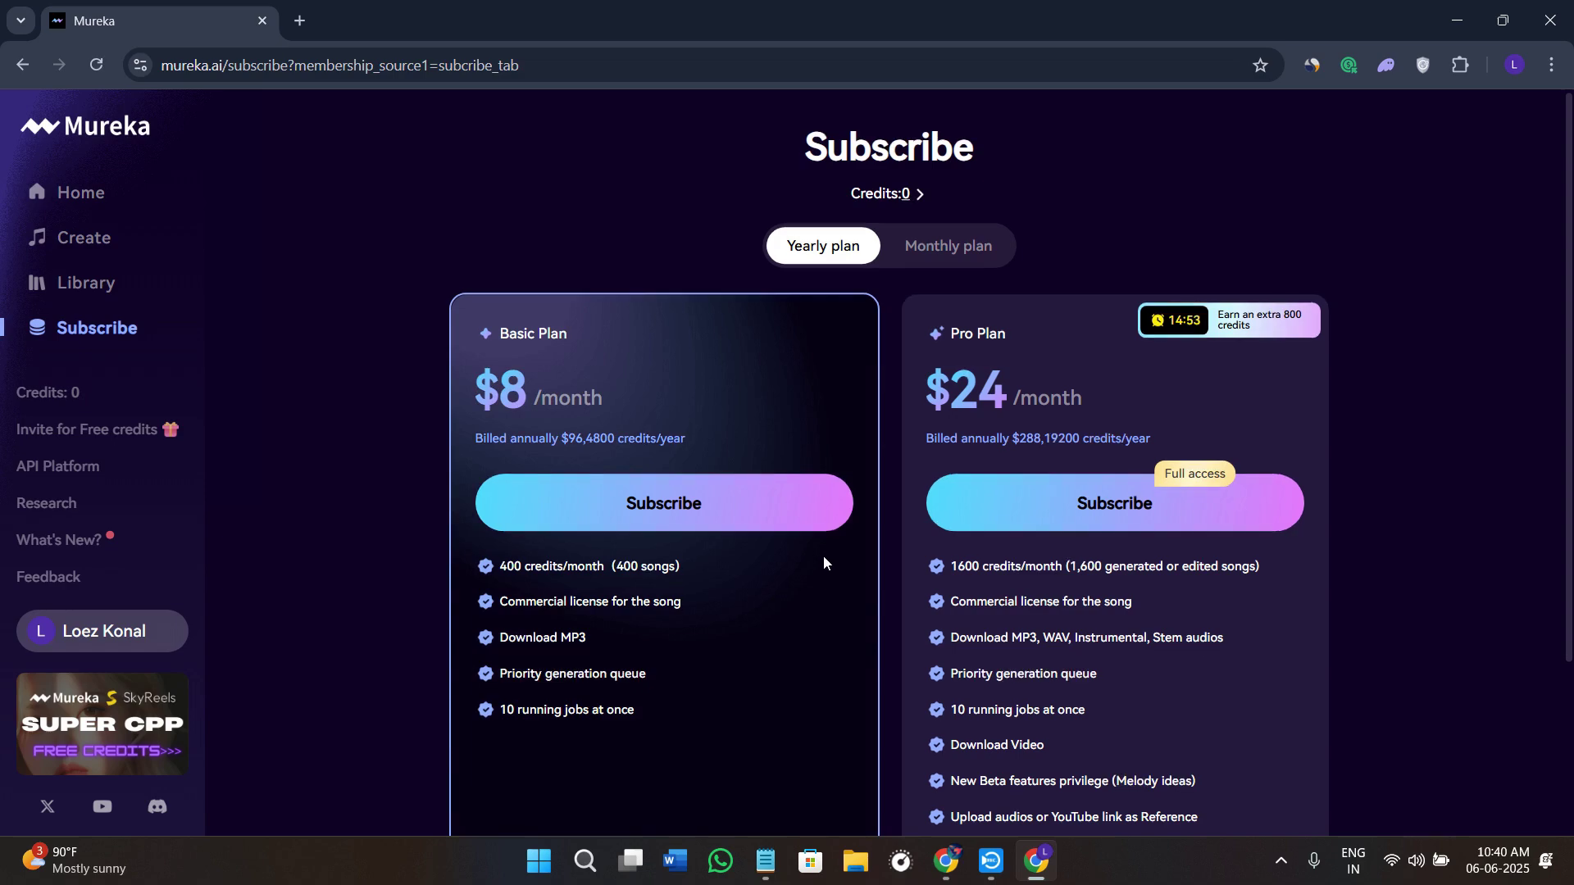
{"action": "scroll", "coordinate": [823, 560], "scroll_direction": "down", "scroll_amount": 2}
{"action": "scroll", "coordinate": [823, 561], "scroll_direction": "up", "scroll_amount": 2}
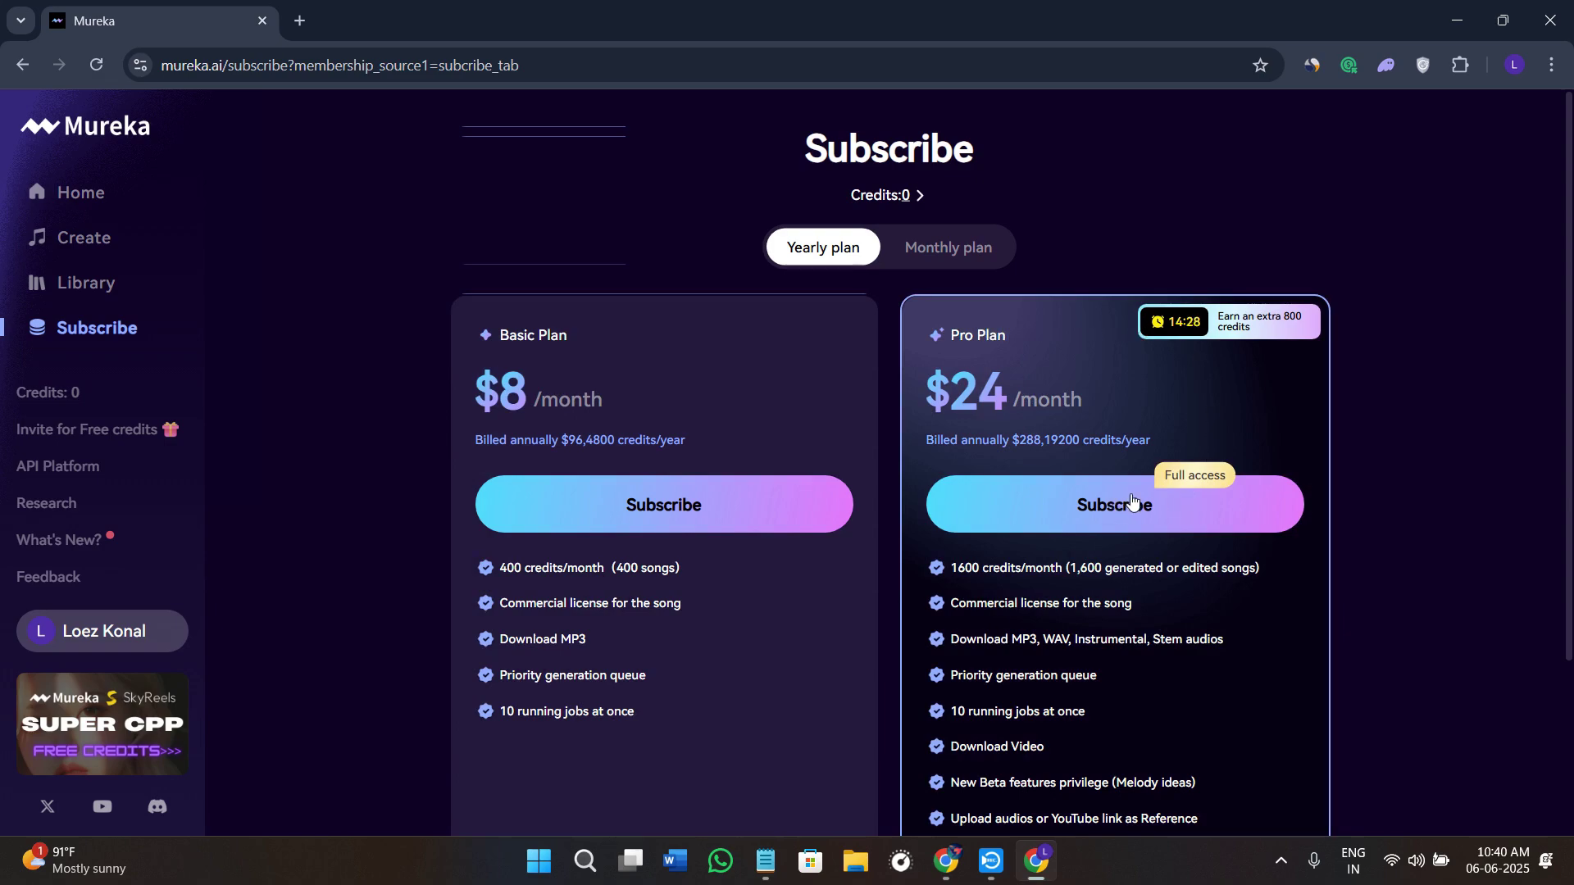
{"action": "scroll", "coordinate": [780, 616], "scroll_direction": "down", "scroll_amount": 2}
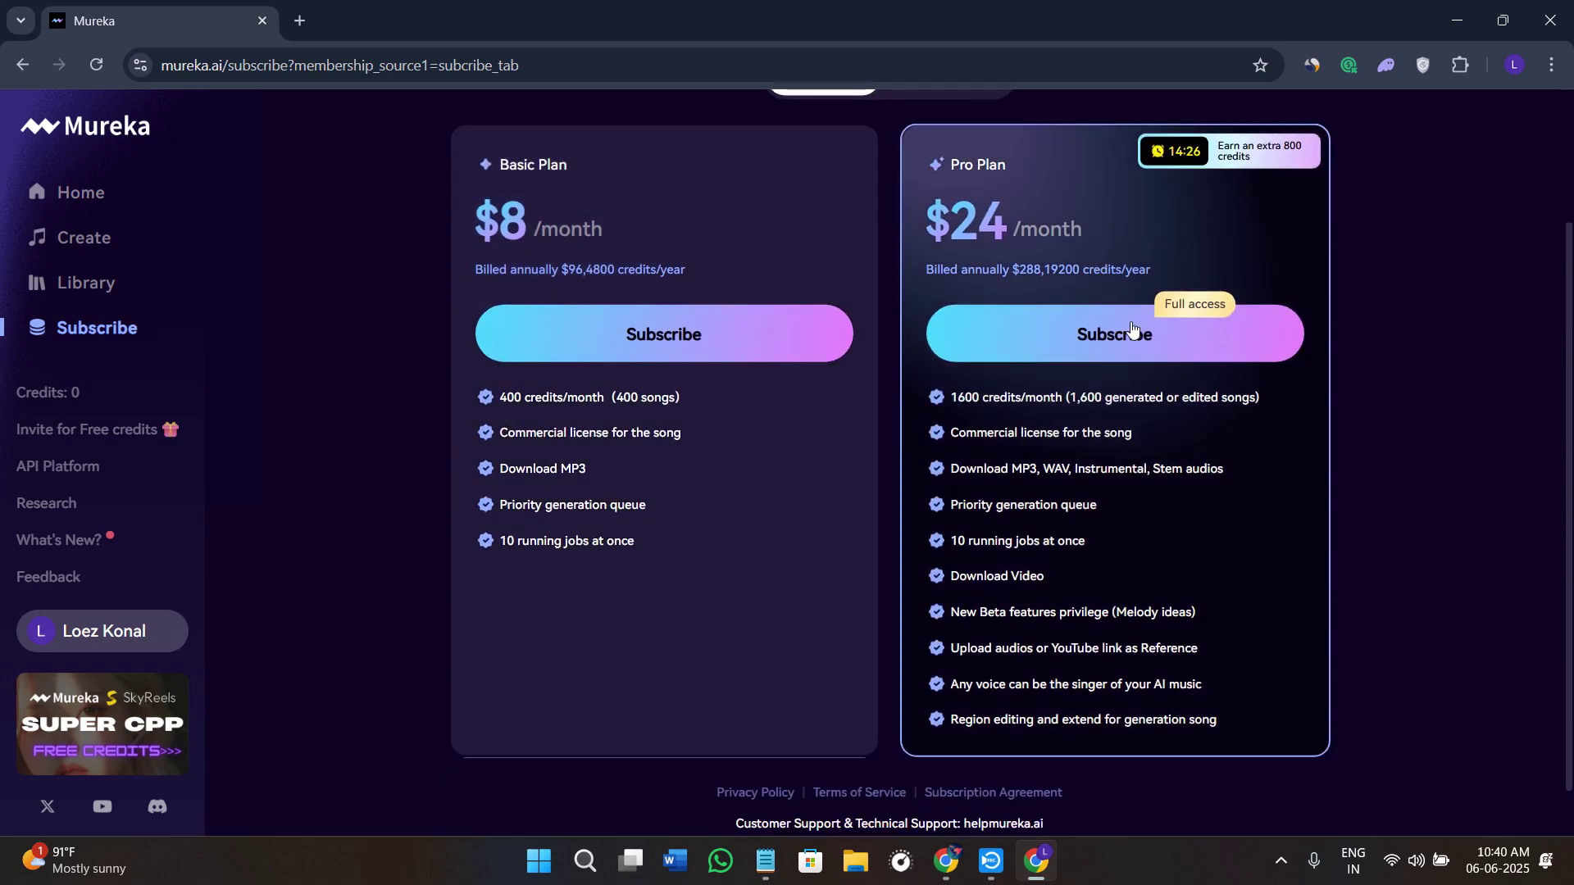
Open the yearly Pro plan's checkout, review its payment methods and billing section, and return to the plans.
{"action": "left_click", "coordinate": [1131, 329]}
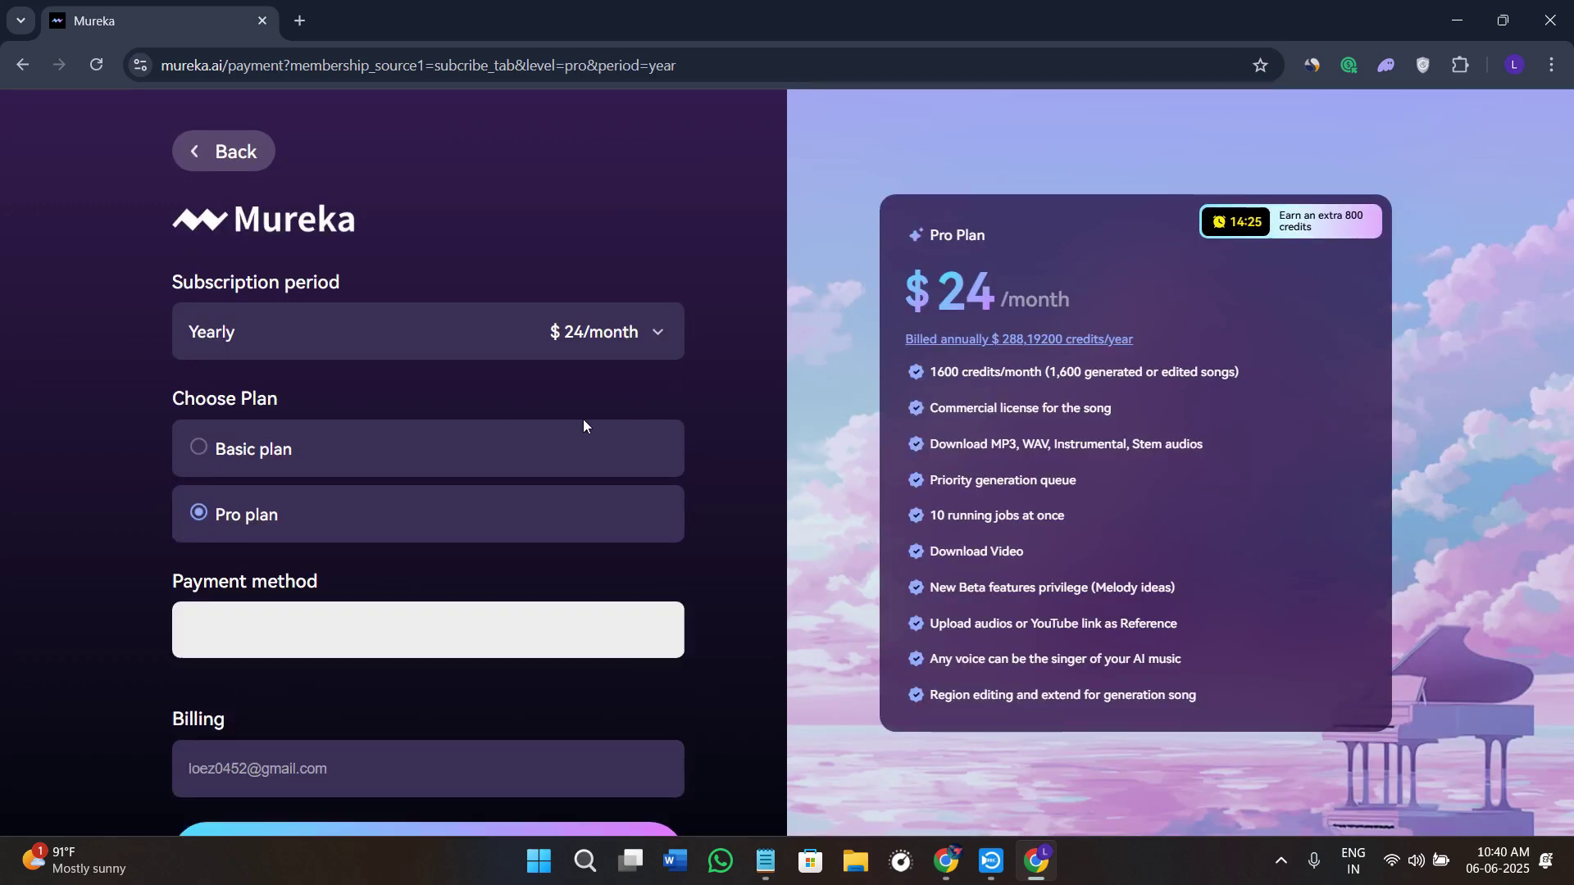
{"action": "scroll", "coordinate": [328, 561], "scroll_direction": "down", "scroll_amount": 2}
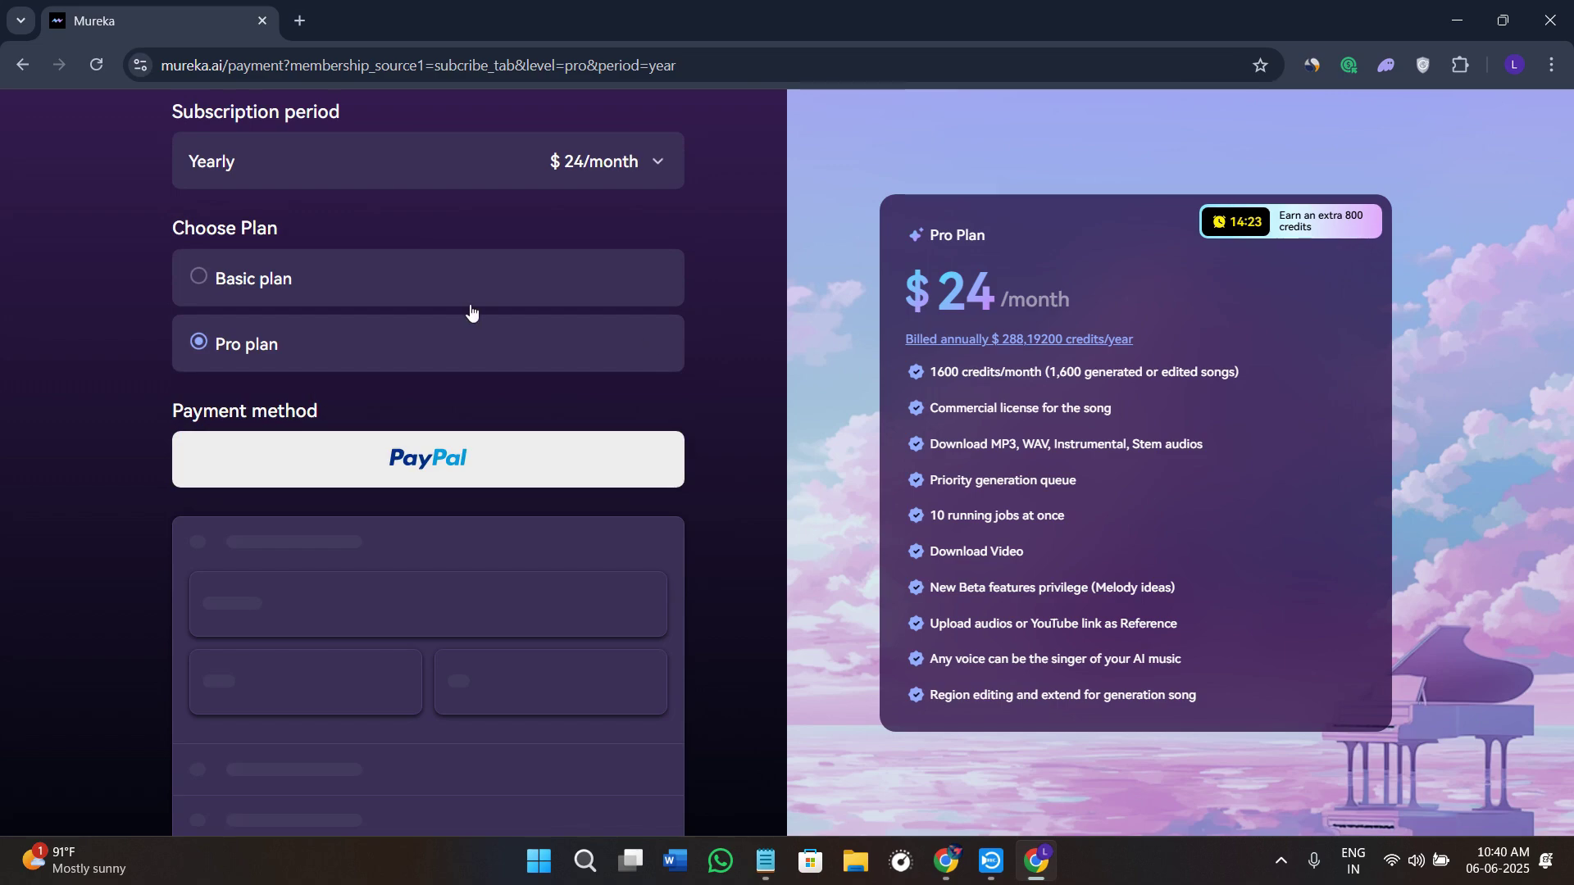
{"action": "scroll", "coordinate": [481, 588], "scroll_direction": "down", "scroll_amount": 2}
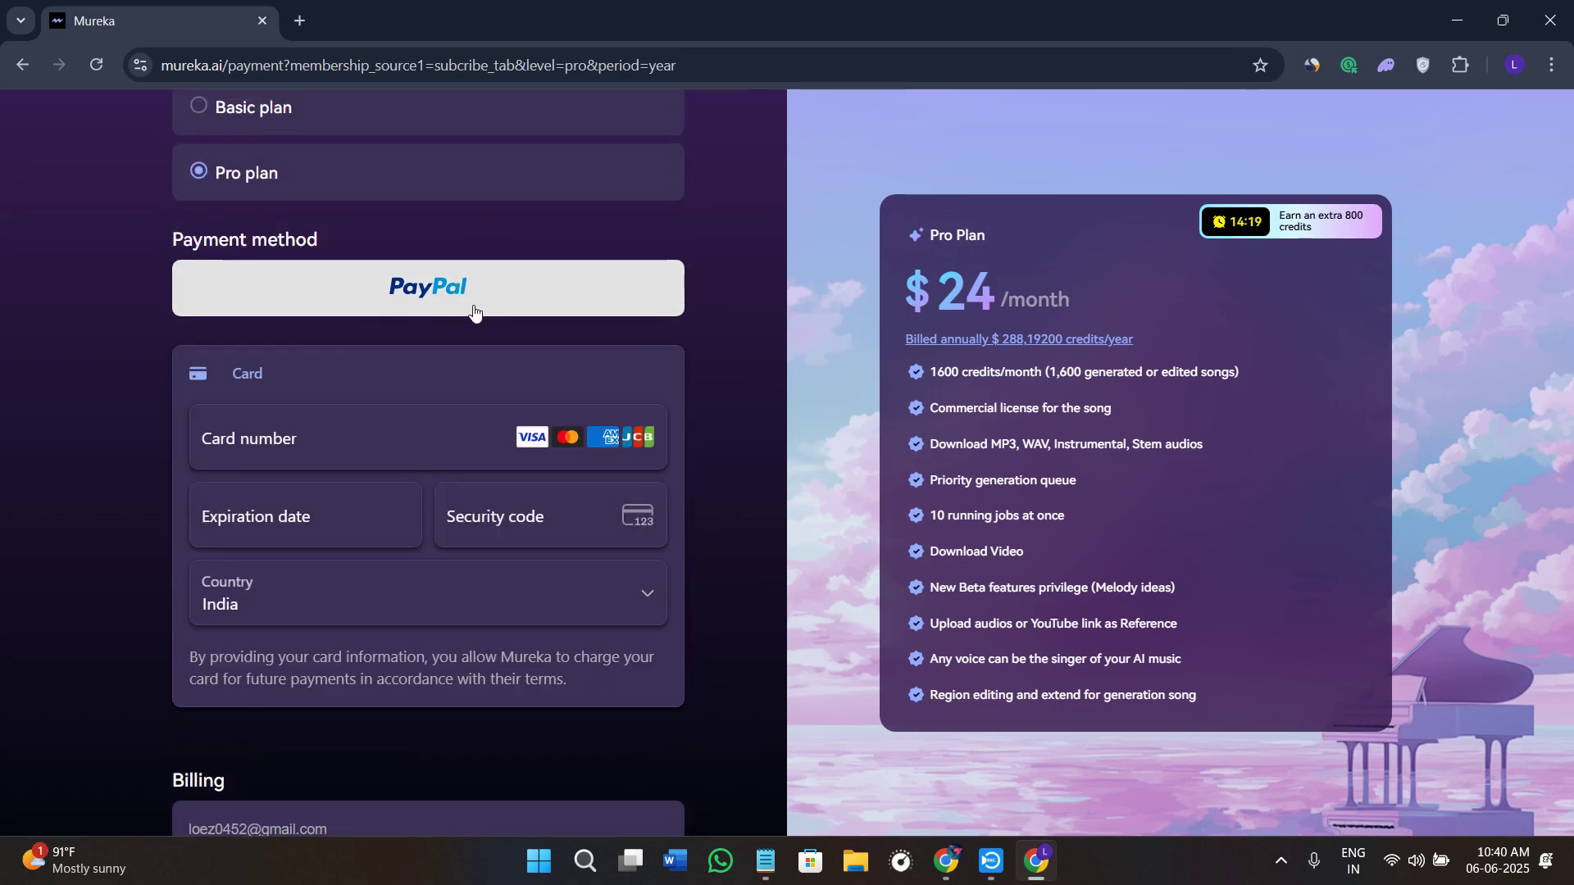
{"action": "scroll", "coordinate": [509, 656], "scroll_direction": "down", "scroll_amount": 2}
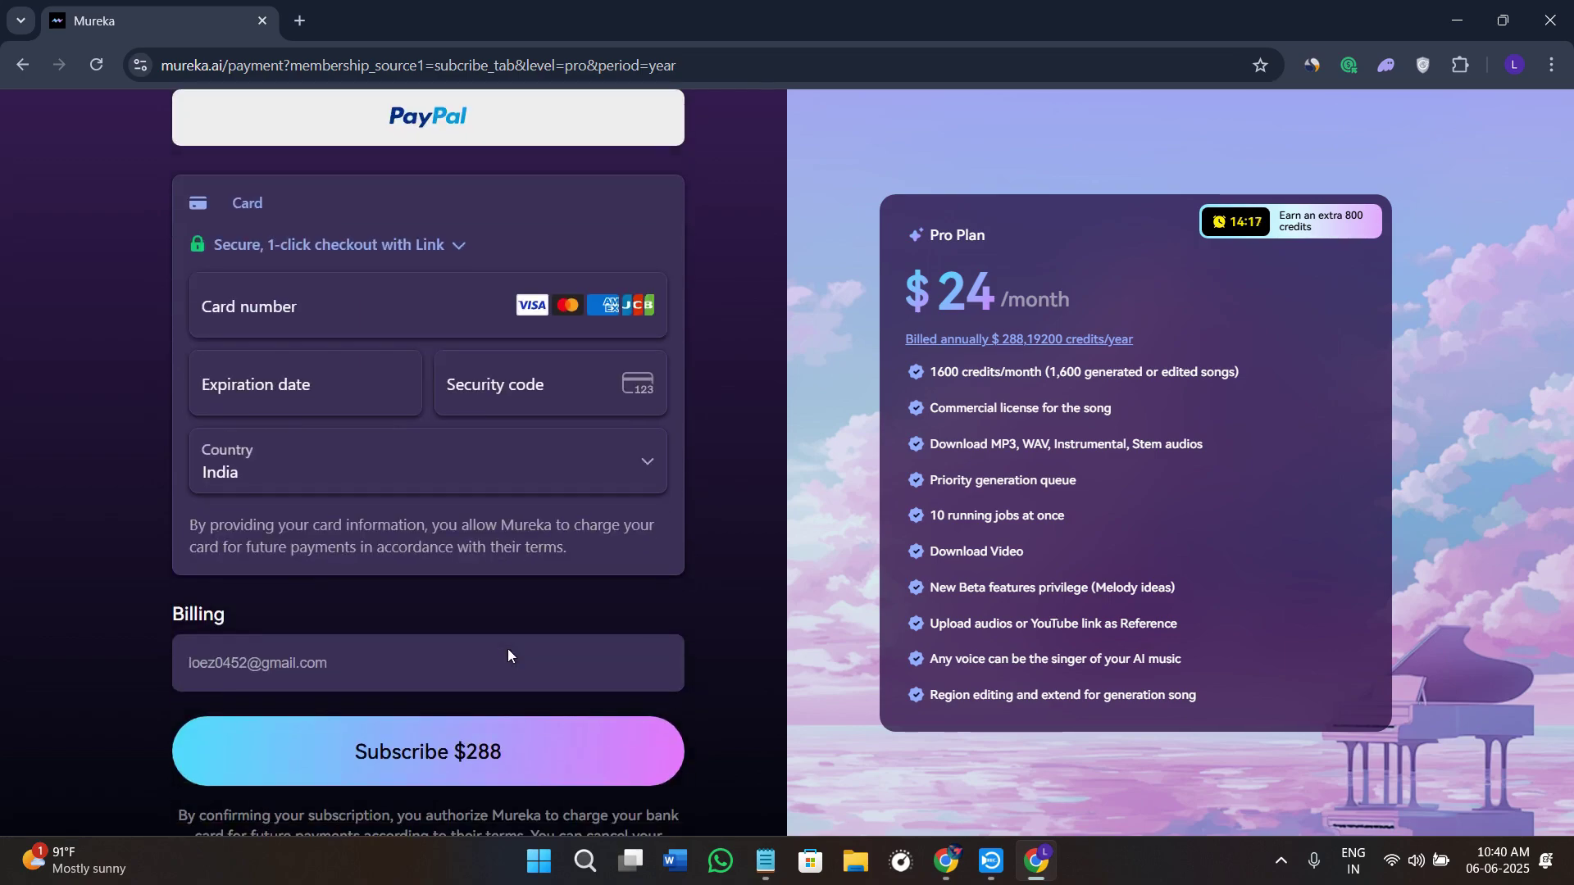
{"action": "scroll", "coordinate": [508, 651], "scroll_direction": "up", "scroll_amount": 4}
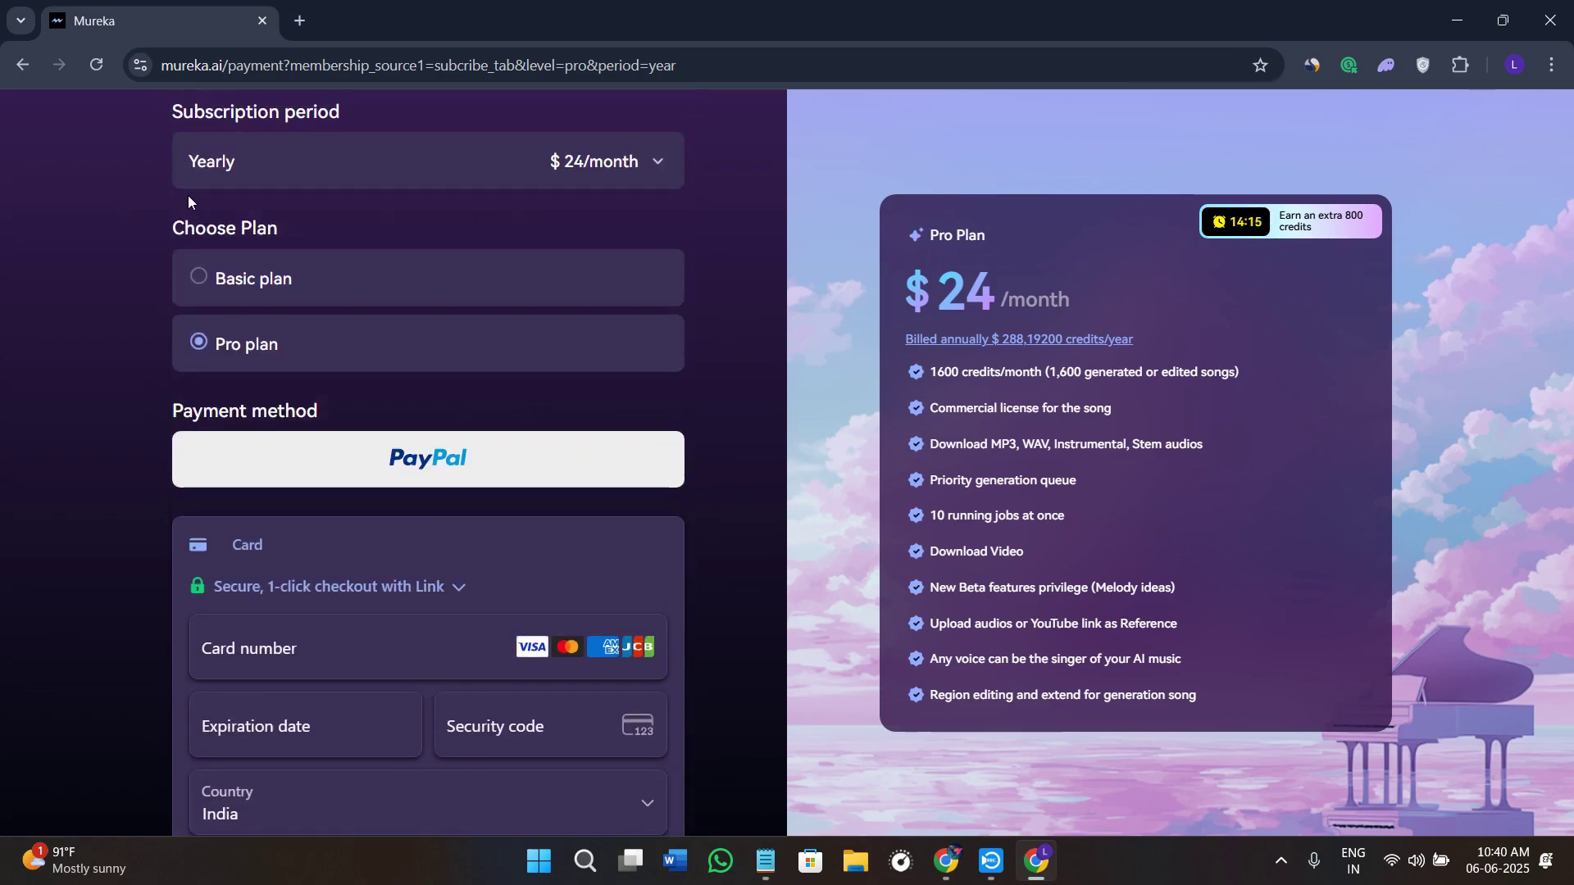
{"action": "scroll", "coordinate": [188, 202], "scroll_direction": "up", "scroll_amount": 2}
{"action": "left_click", "coordinate": [196, 157]}
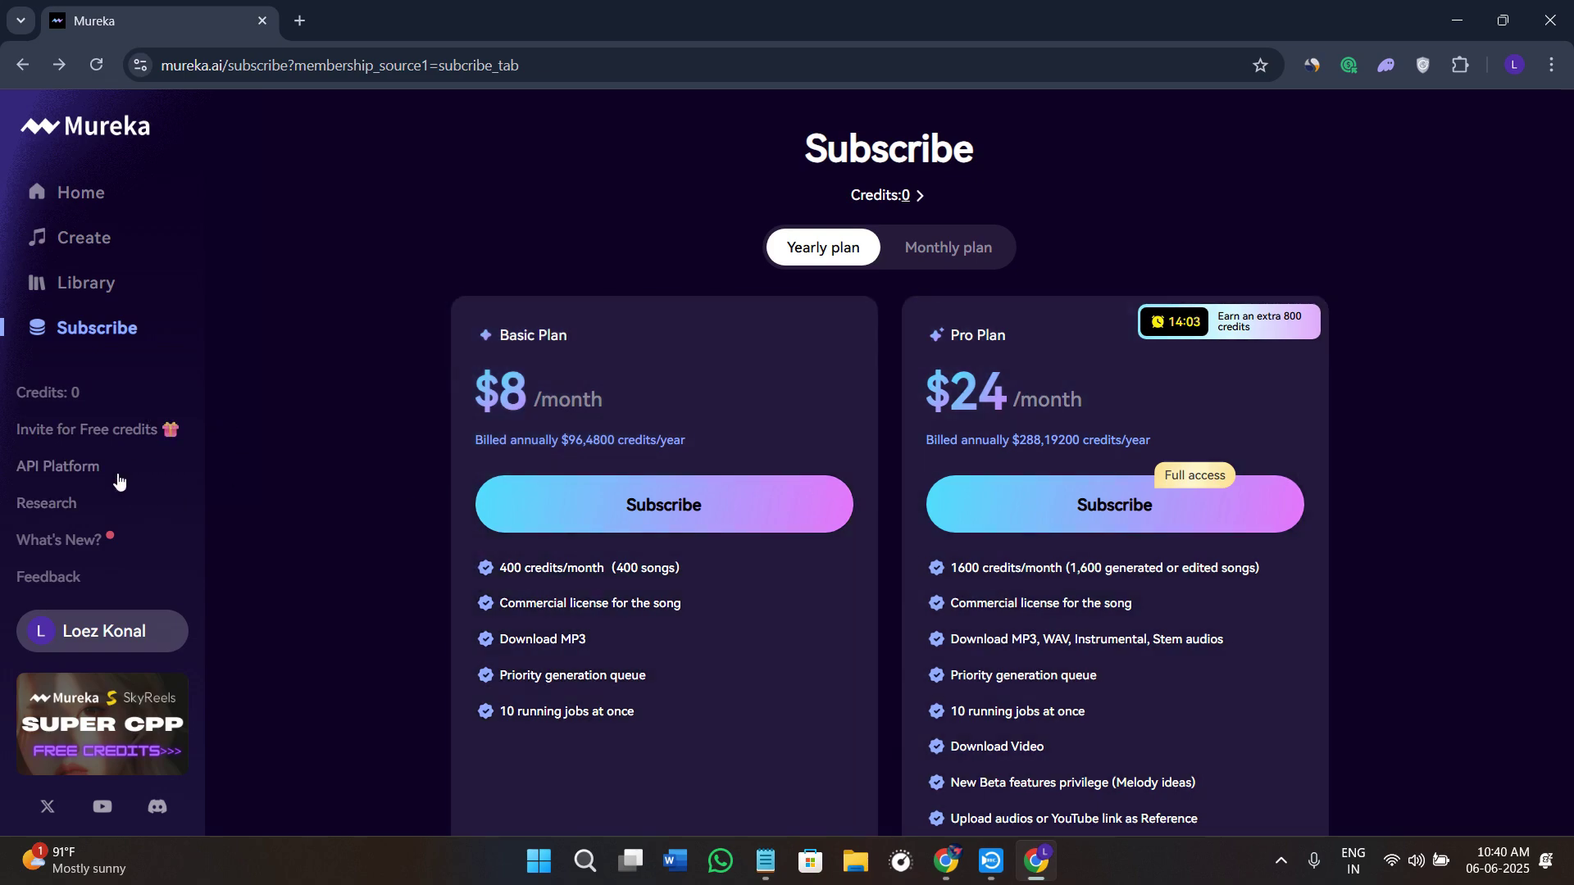
Open the API platform in a new tab, and view the free-credits invitation offer on the main site.
{"action": "left_click", "coordinate": [86, 469]}
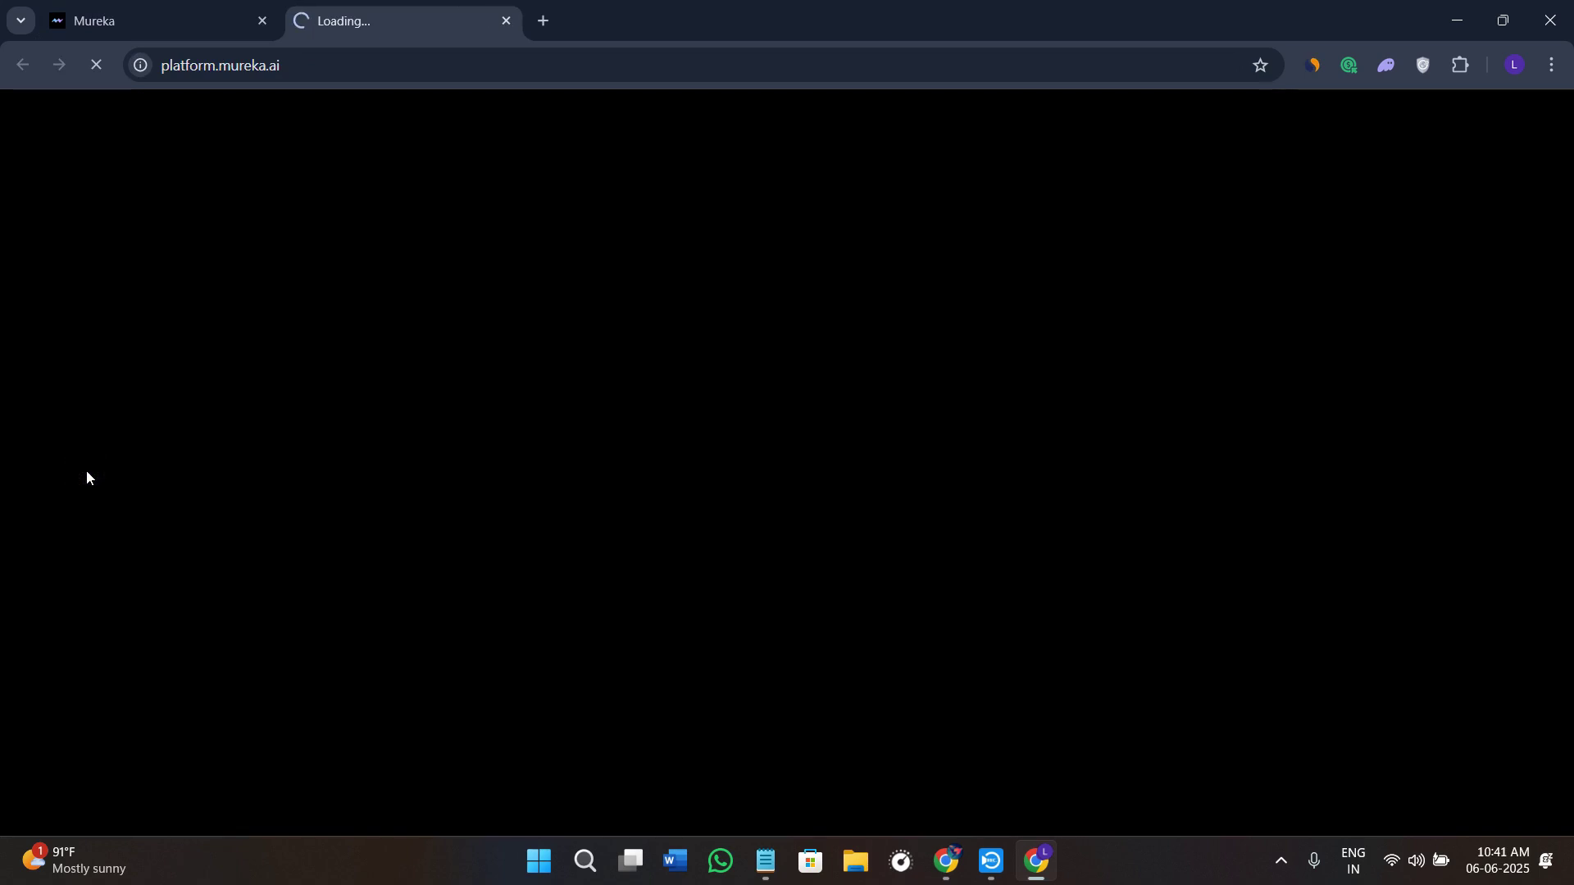
{"action": "left_click", "coordinate": [84, 36]}
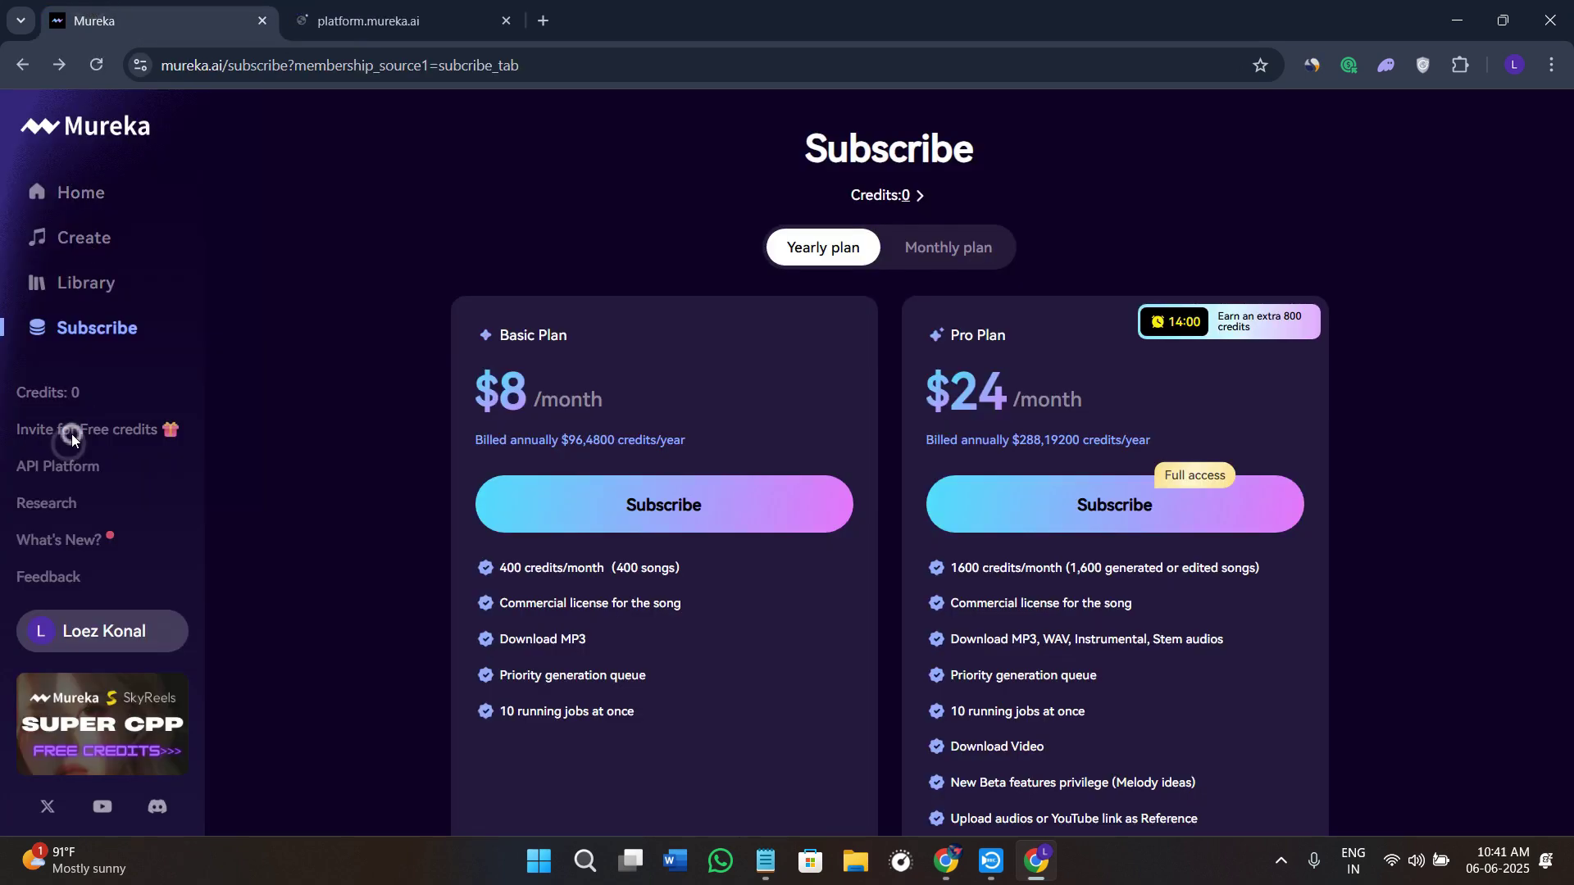
{"action": "left_click", "coordinate": [72, 433]}
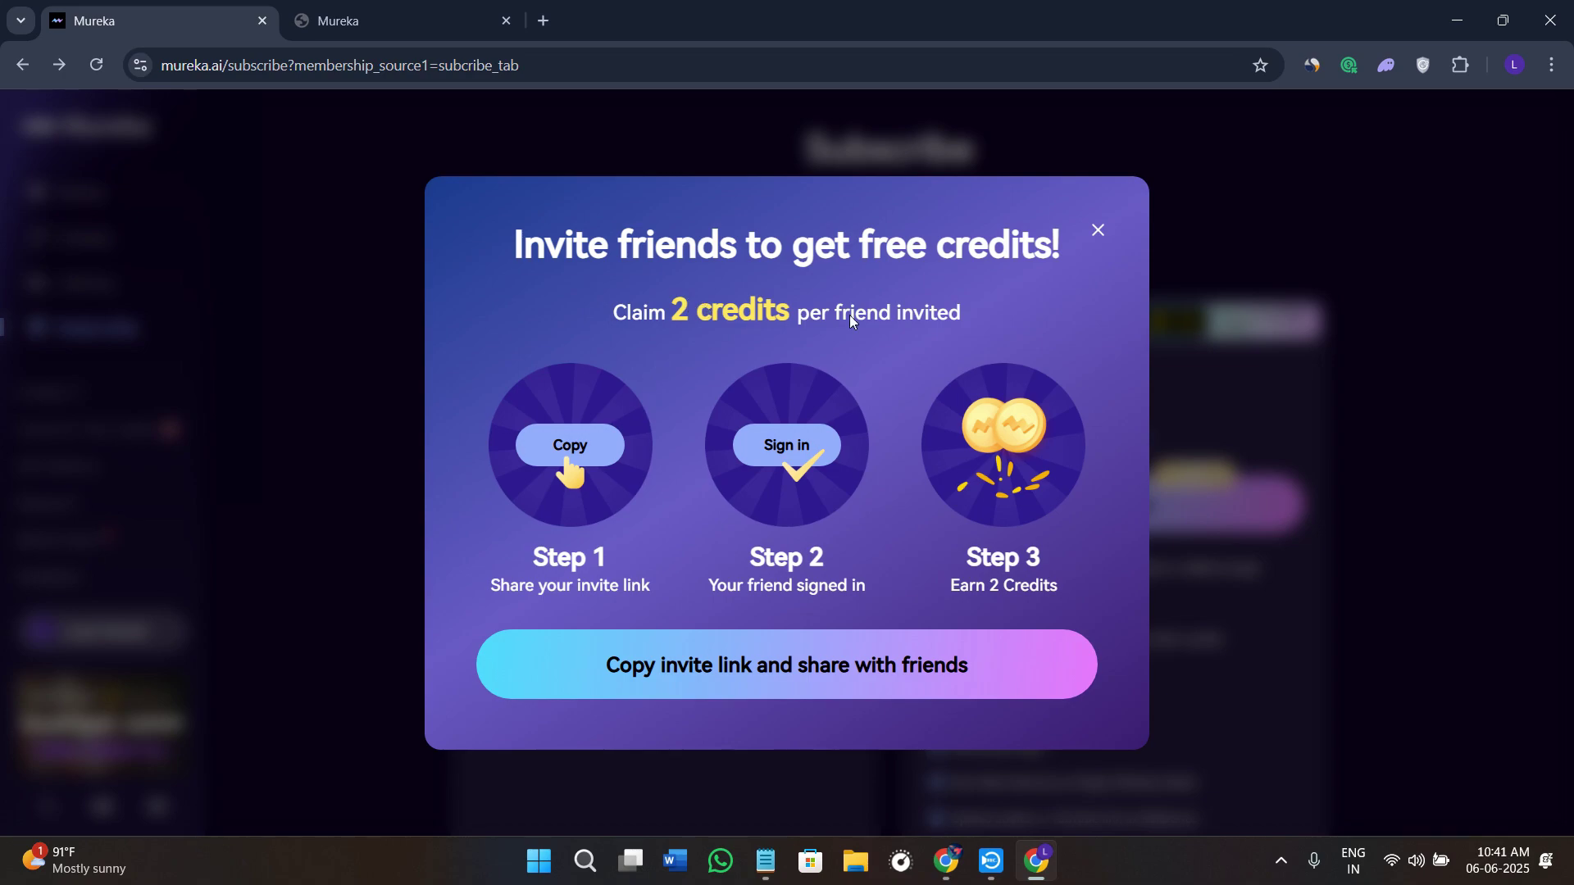
{"action": "left_click", "coordinate": [1096, 233]}
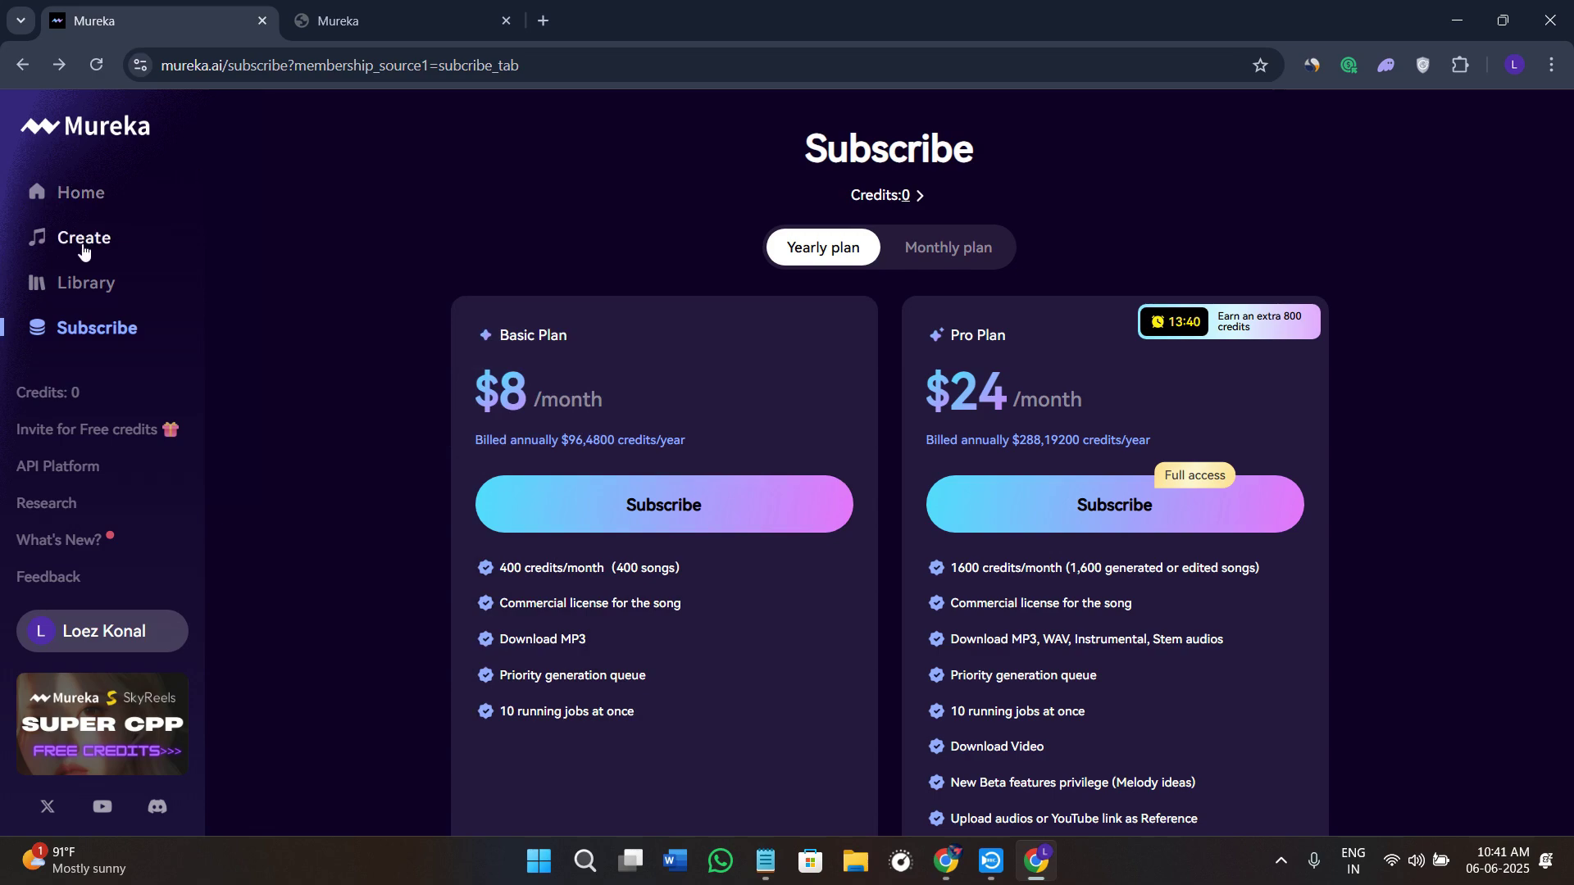
Open the API platform again to review its overview, and return to the main site's home page.
{"action": "left_click", "coordinate": [69, 467]}
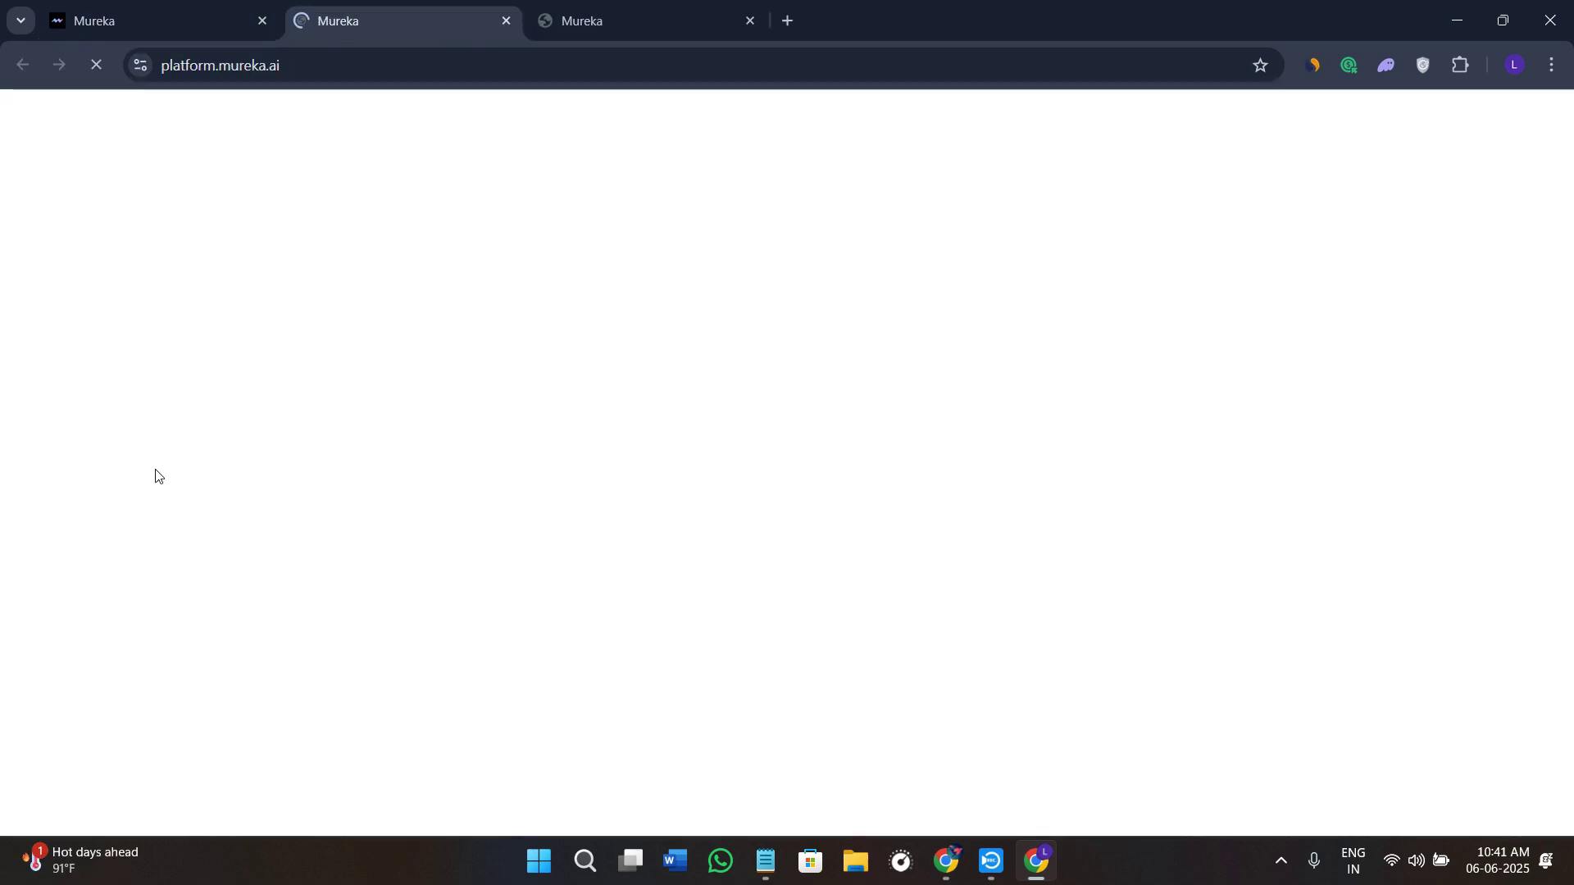
{"action": "left_click", "coordinate": [579, 14]}
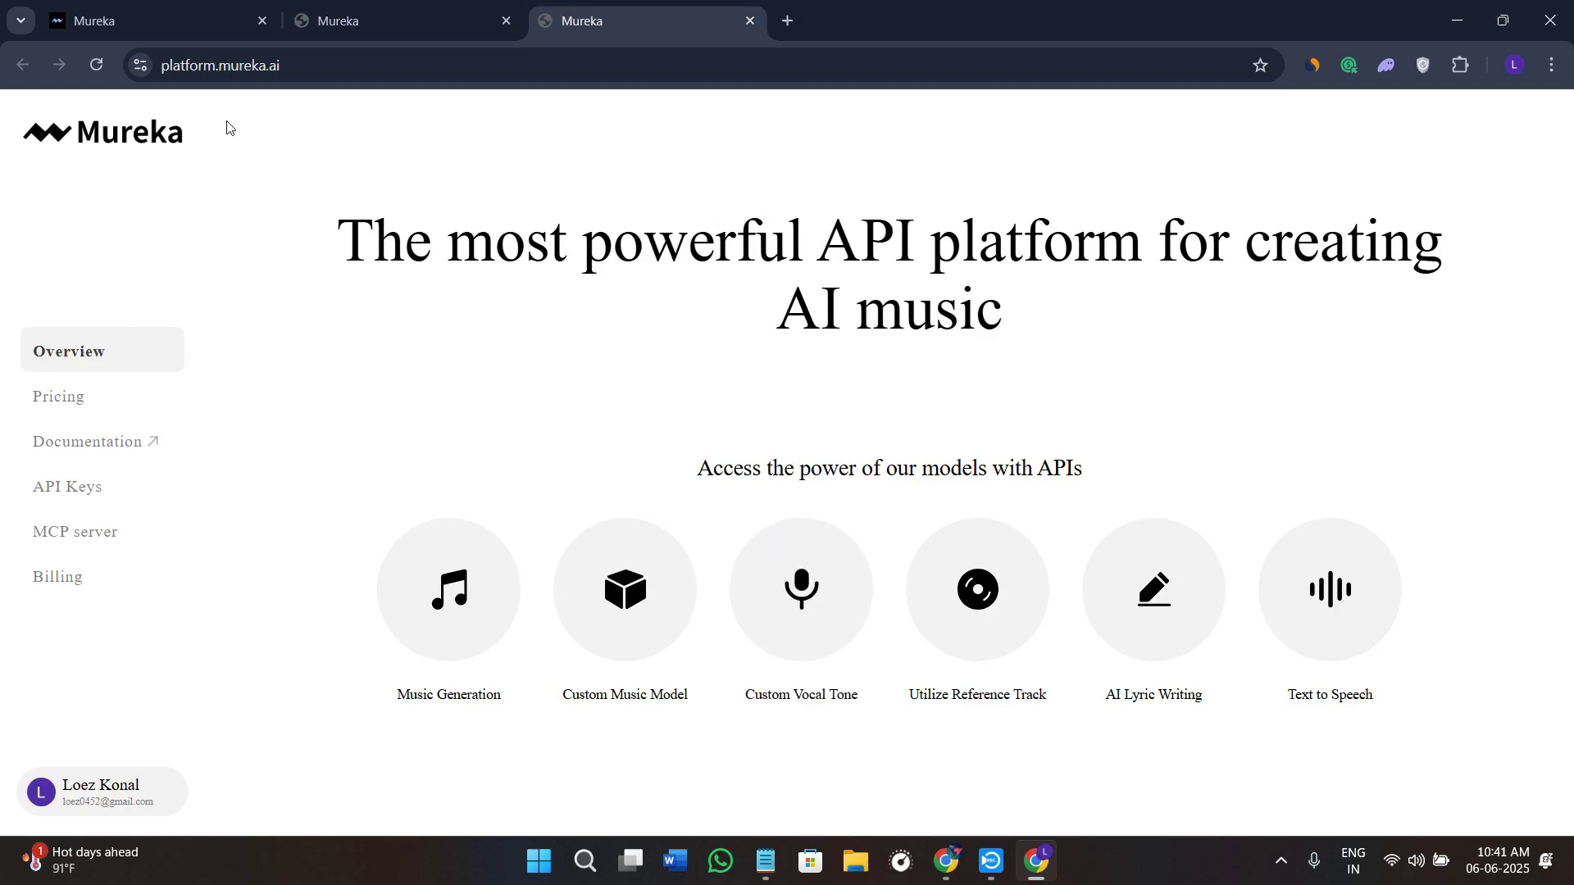
{"action": "left_click", "coordinate": [181, 33]}
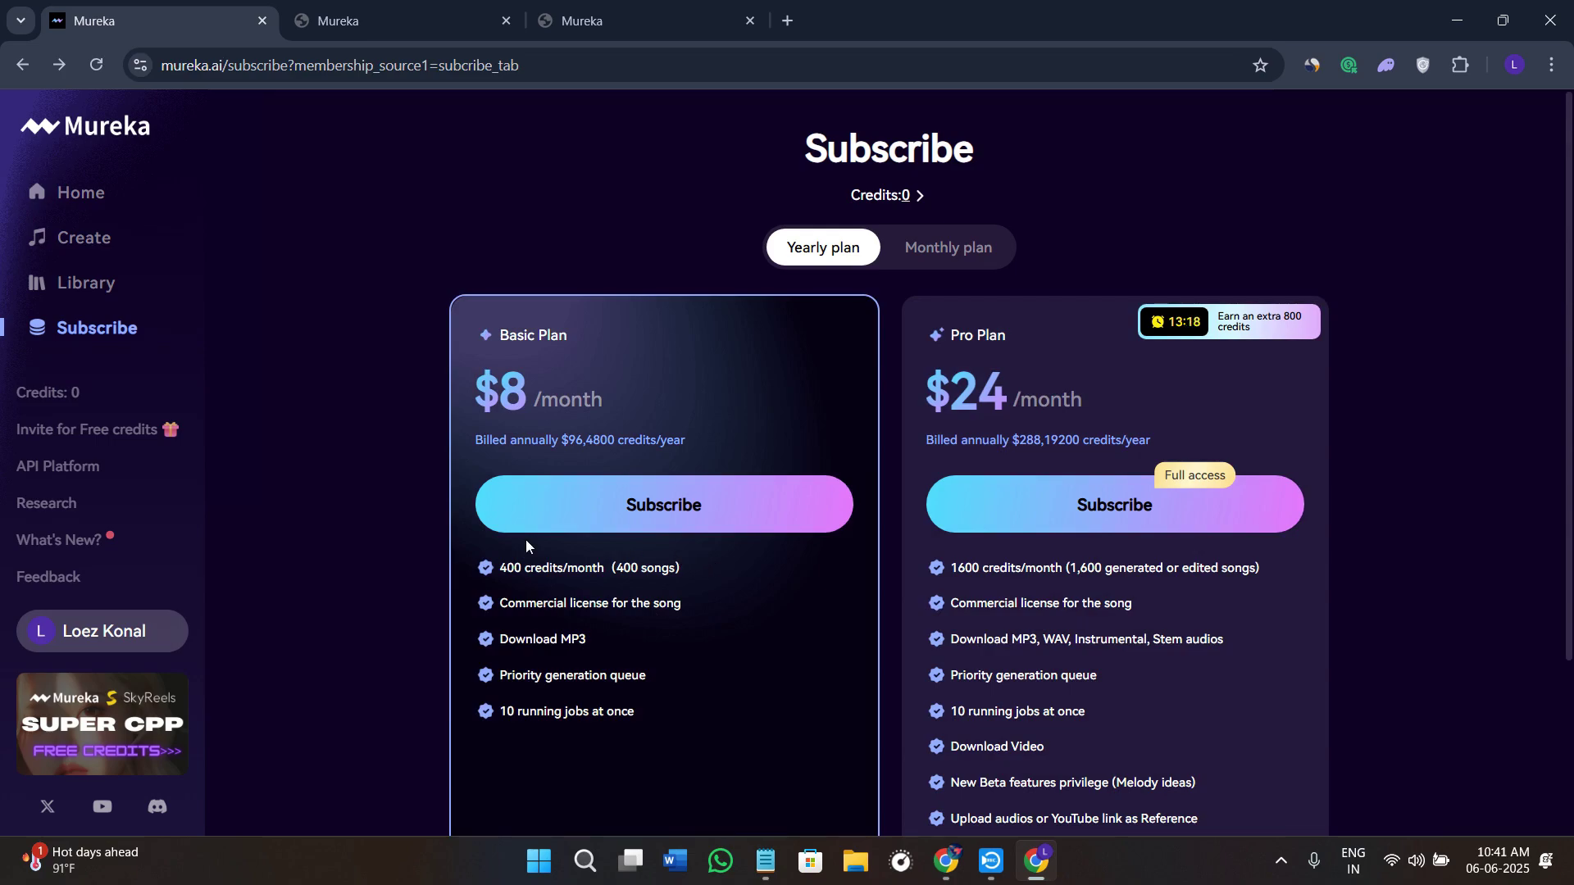
{"action": "left_click", "coordinate": [67, 192]}
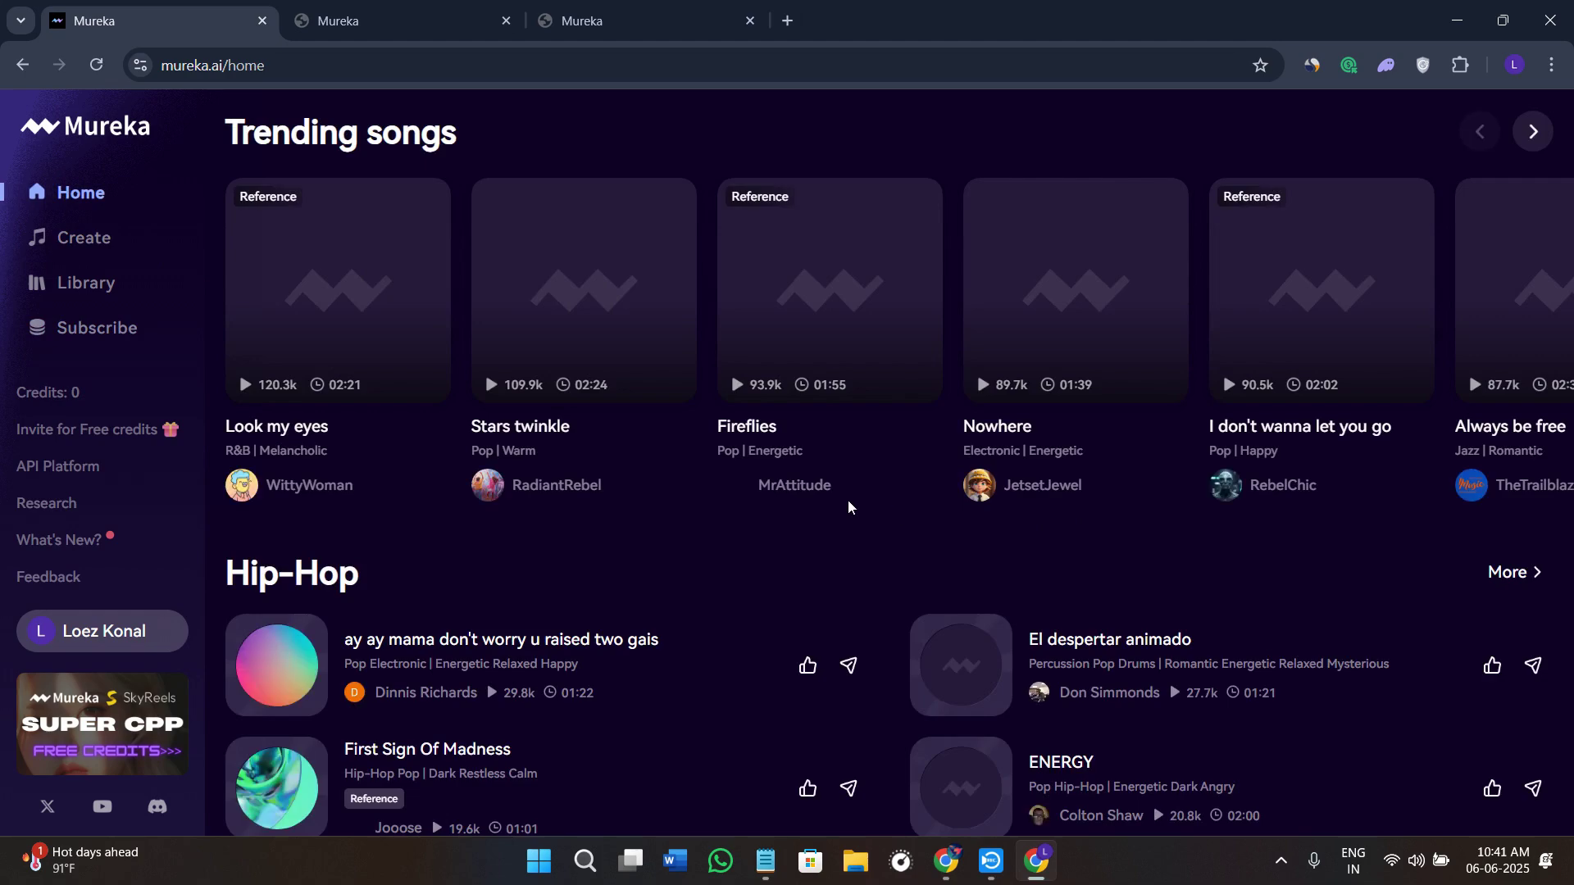